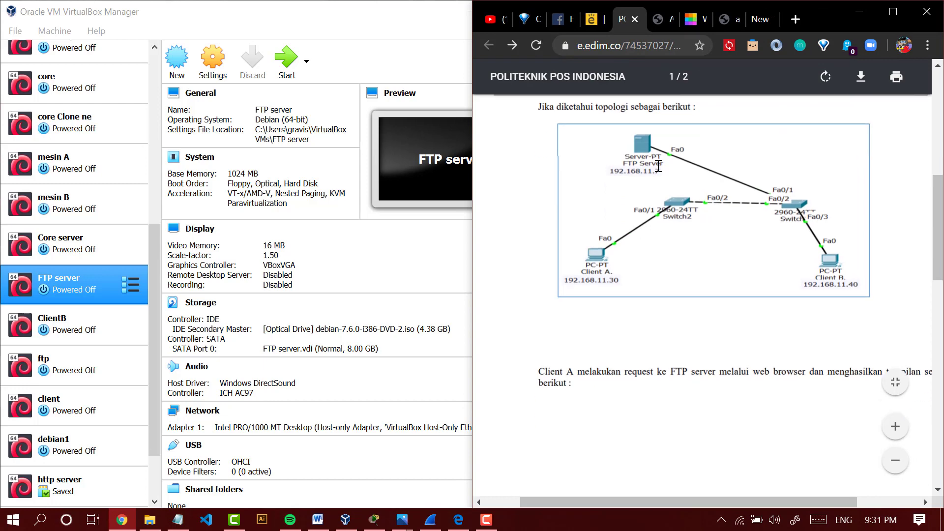
{"action": "scroll", "coordinate": [655, 201], "scroll_direction": "down", "scroll_amount": 5}
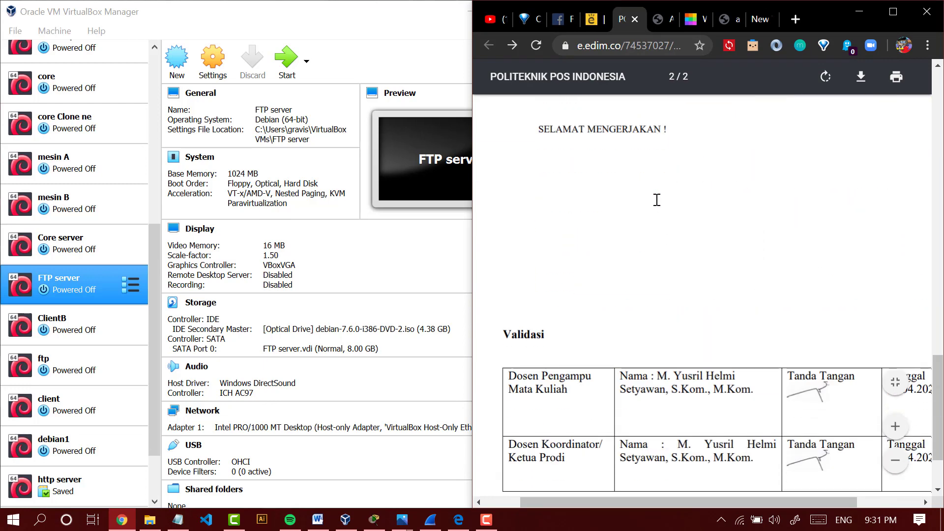
- Review the network topology and questions in the assignment, and look through the existing virtual machines for matching ones
{"action": "scroll", "coordinate": [656, 201], "scroll_direction": "up", "scroll_amount": 6}
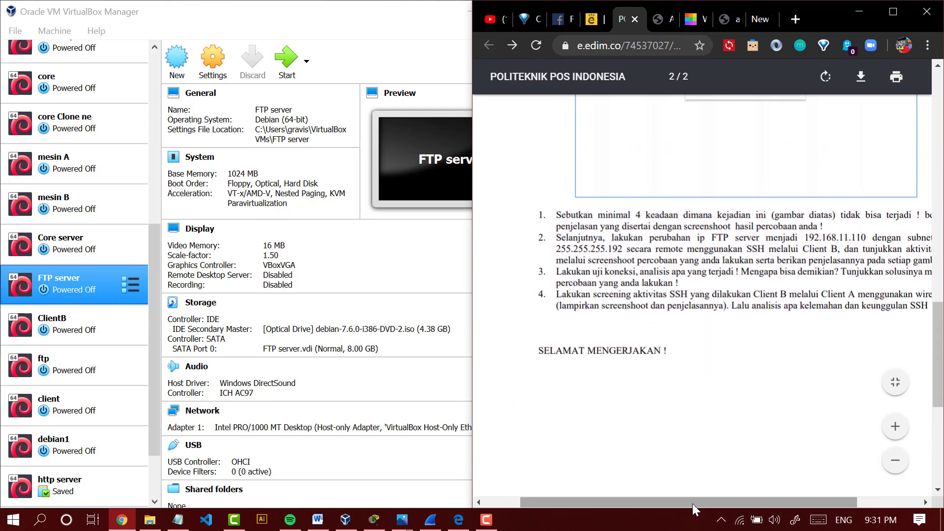
{"action": "scroll", "coordinate": [723, 487], "scroll_direction": "up", "scroll_amount": 8}
{"action": "scroll", "coordinate": [727, 370], "scroll_direction": "up", "scroll_amount": 2}
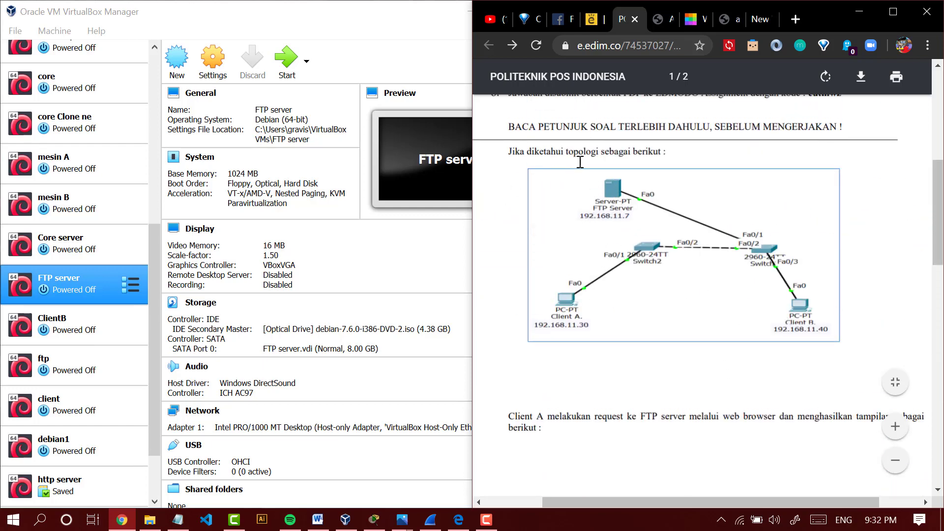
{"action": "left_click", "coordinate": [101, 284]}
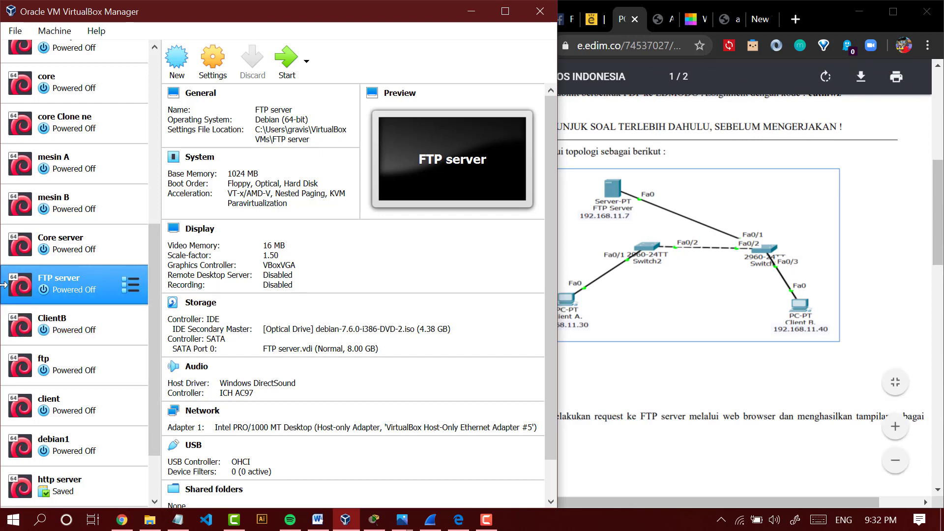
{"action": "left_click", "coordinate": [659, 271]}
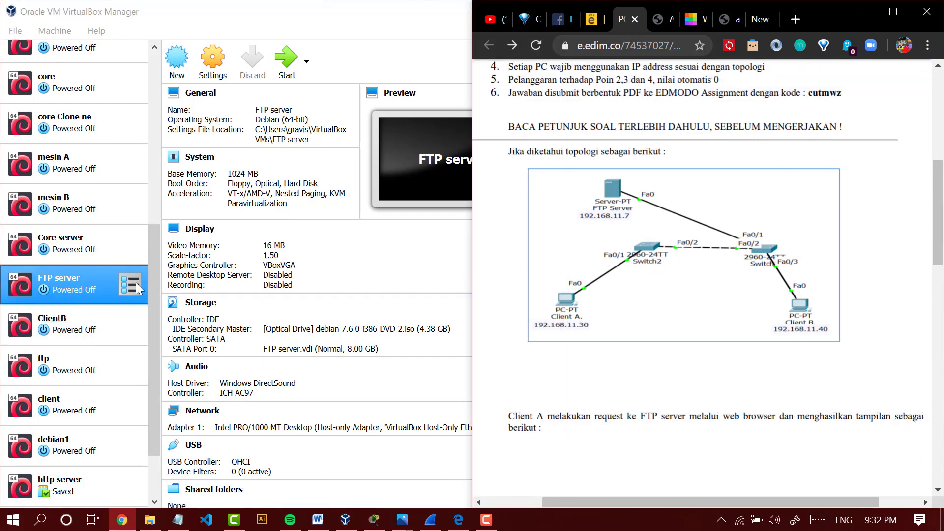
{"action": "scroll", "coordinate": [81, 288], "scroll_direction": "down", "scroll_amount": 2}
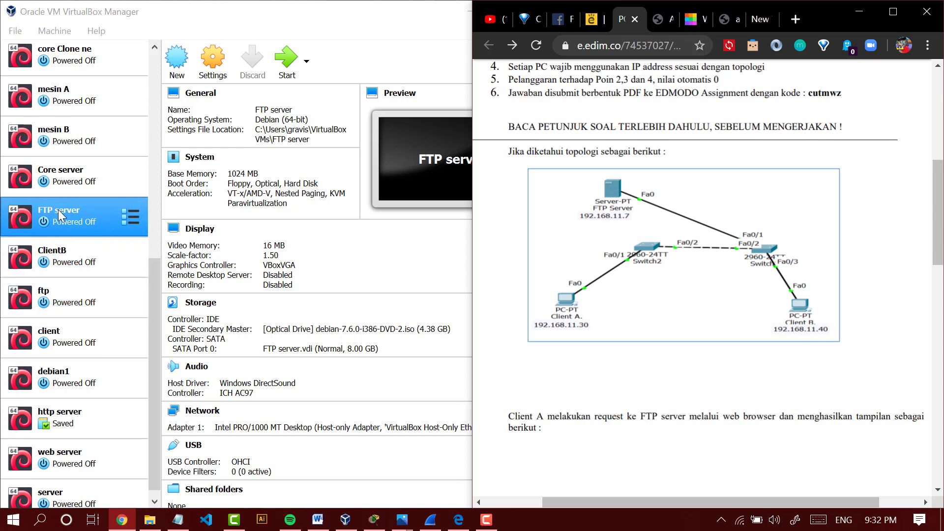
{"action": "scroll", "coordinate": [57, 143], "scroll_direction": "up", "scroll_amount": 4}
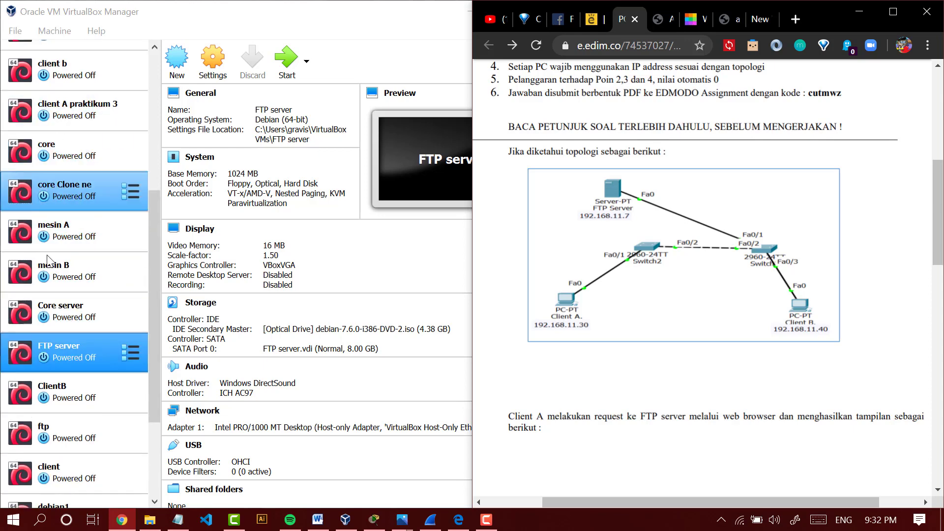
{"action": "scroll", "coordinate": [48, 256], "scroll_direction": "down", "scroll_amount": 4}
- Create a full clone of the core virtual machine named client_B
{"action": "left_click", "coordinate": [67, 258]}
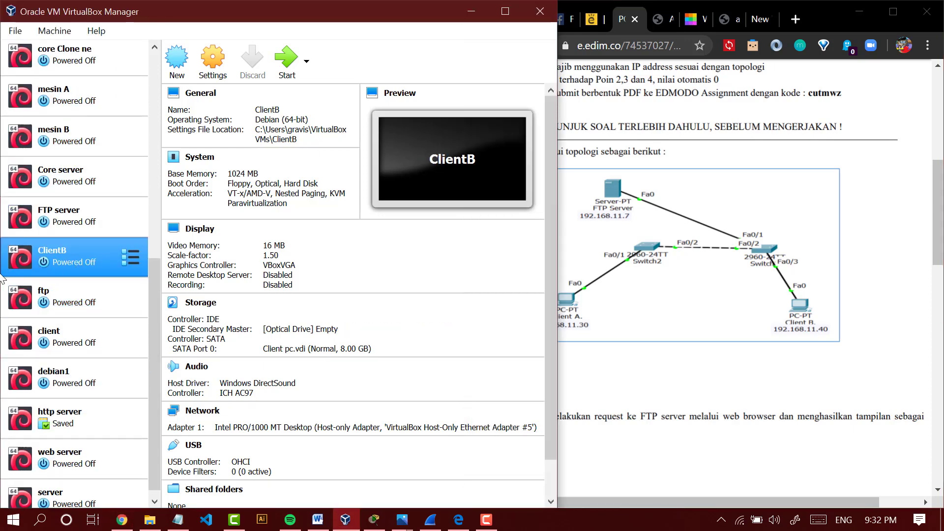
{"action": "left_click", "coordinate": [67, 232]}
{"action": "scroll", "coordinate": [67, 231], "scroll_direction": "up", "scroll_amount": 4}
{"action": "left_click", "coordinate": [64, 146]}
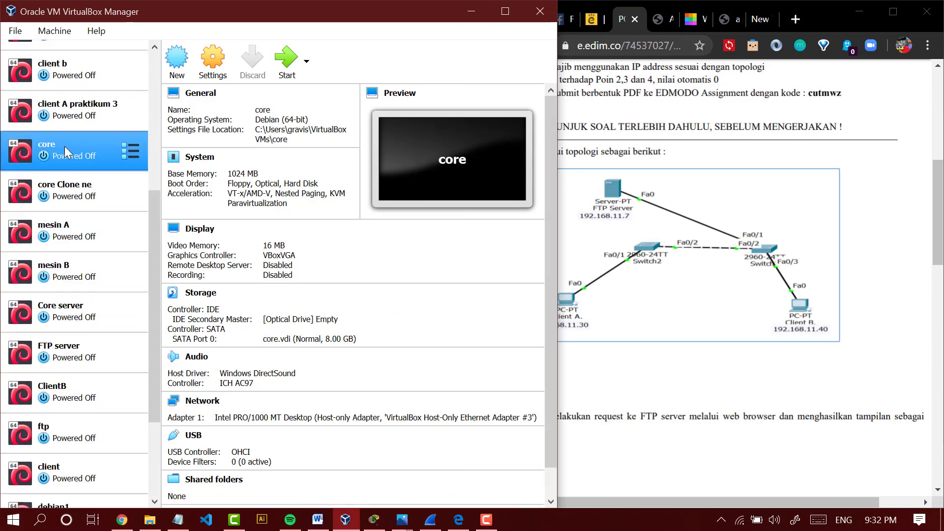
{"action": "right_click", "coordinate": [74, 148]}
{"action": "left_click", "coordinate": [101, 177]}
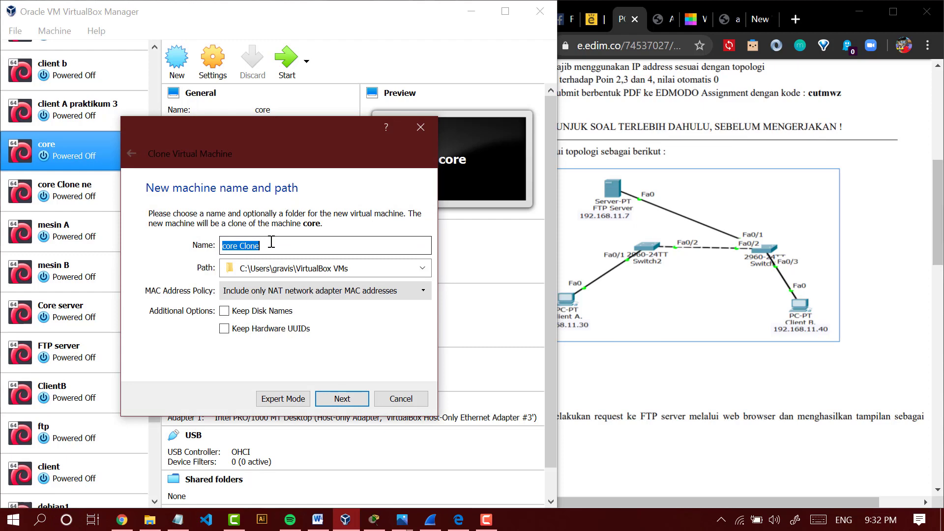
{"action": "type", "text": "client_B"}
{"action": "key", "text": "Return"}
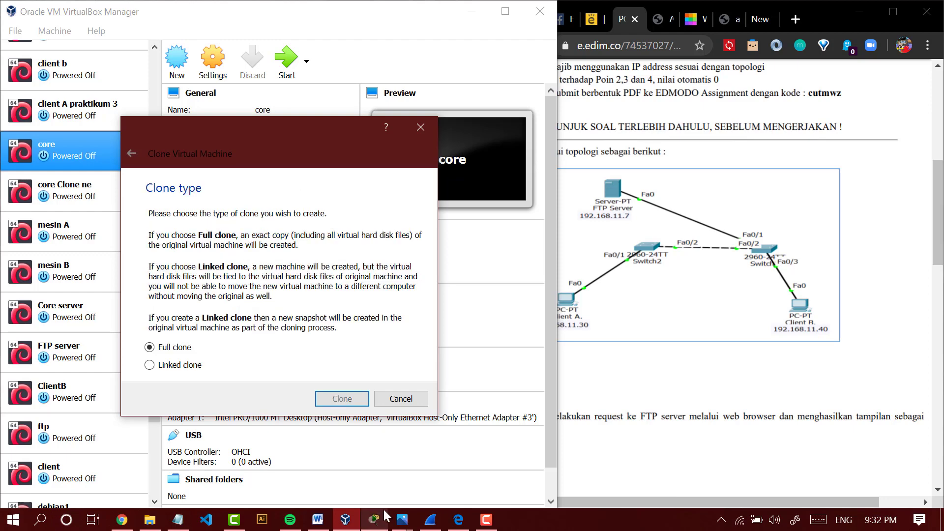
{"action": "left_click", "coordinate": [350, 400]}
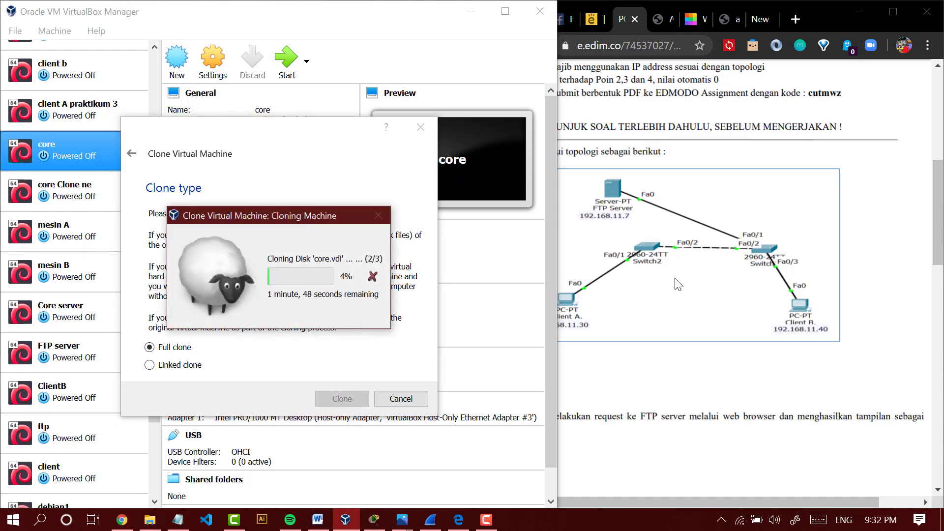
- Read the assignment's numbered questions, focusing on question 4 about screening Client B's SSH activity through Client A with Wireshark
{"action": "left_click", "coordinate": [614, 296]}
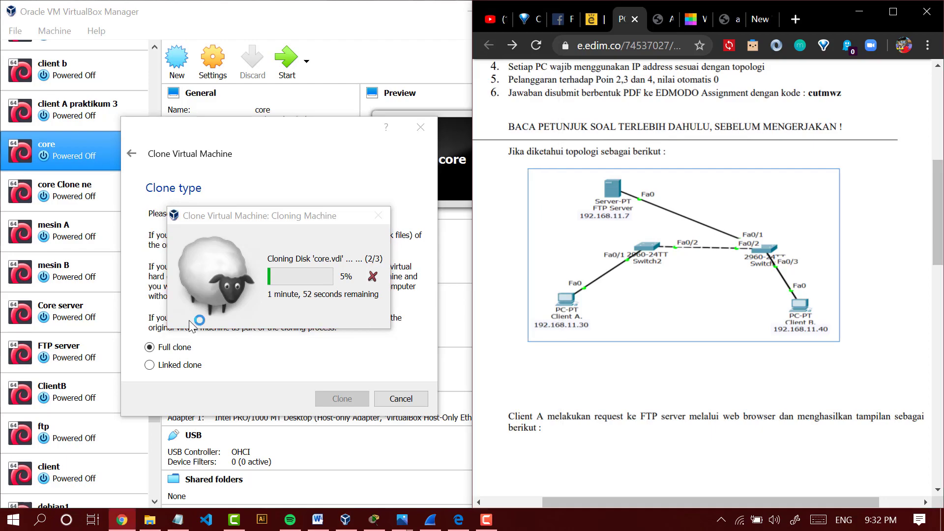
{"action": "scroll", "coordinate": [627, 389], "scroll_direction": "down", "scroll_amount": 5}
{"action": "scroll", "coordinate": [641, 301], "scroll_direction": "down", "scroll_amount": 5}
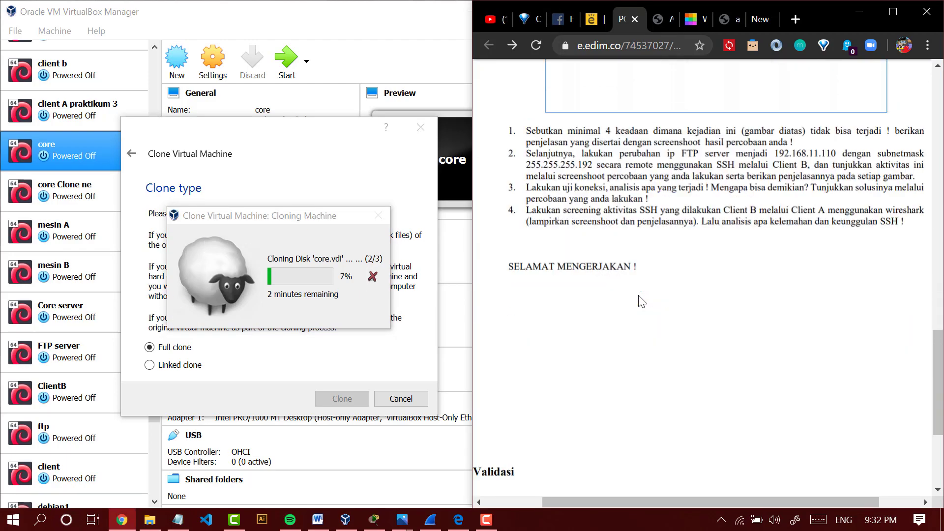
{"action": "scroll", "coordinate": [640, 301], "scroll_direction": "down", "scroll_amount": 5}
{"action": "scroll", "coordinate": [702, 231], "scroll_direction": "up", "scroll_amount": 10}
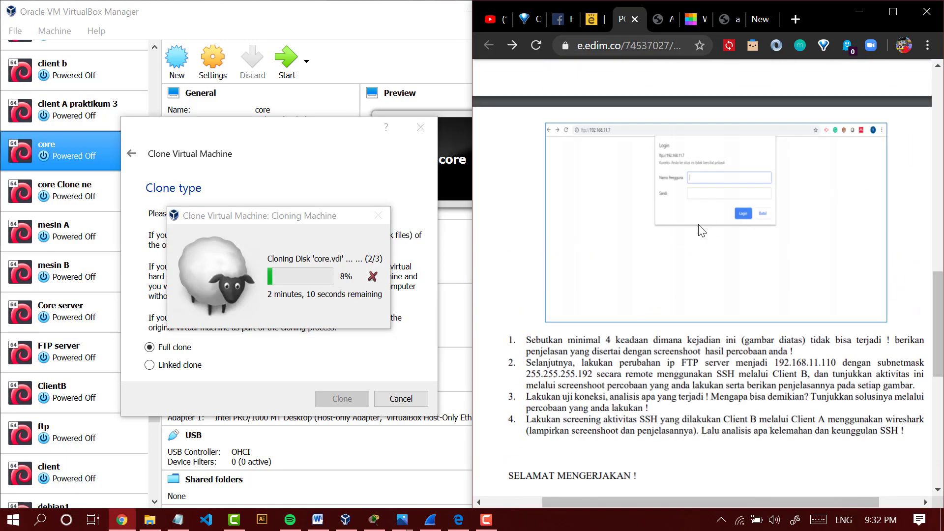
{"action": "scroll", "coordinate": [702, 231], "scroll_direction": "up", "scroll_amount": 7}
{"action": "scroll", "coordinate": [594, 320], "scroll_direction": "down", "scroll_amount": 8}
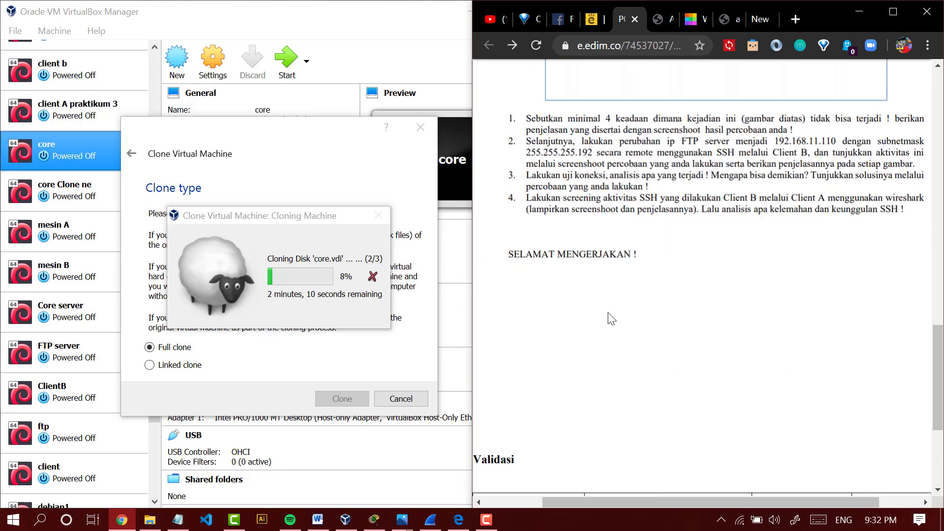
{"action": "scroll", "coordinate": [733, 325], "scroll_direction": "up", "scroll_amount": 4}
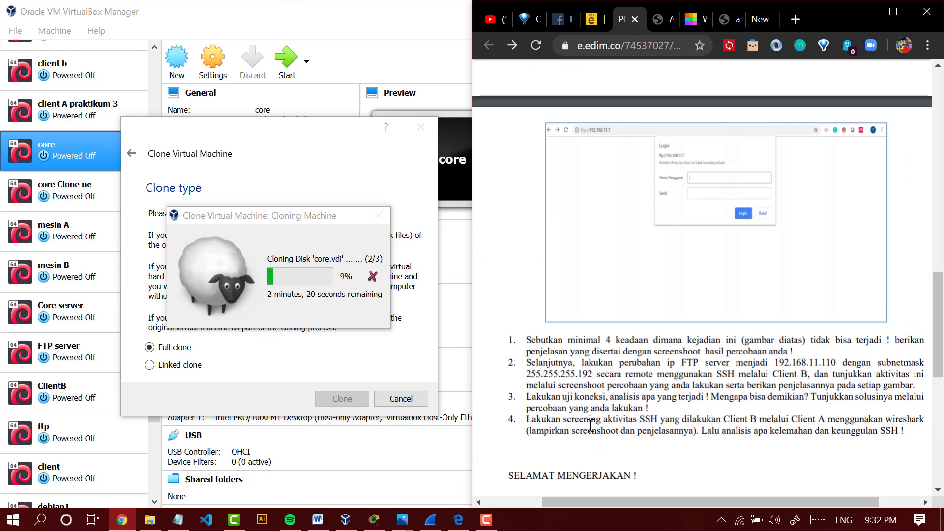
{"action": "left_click_drag", "start_coordinate": [520, 420], "coordinate": [768, 419]}
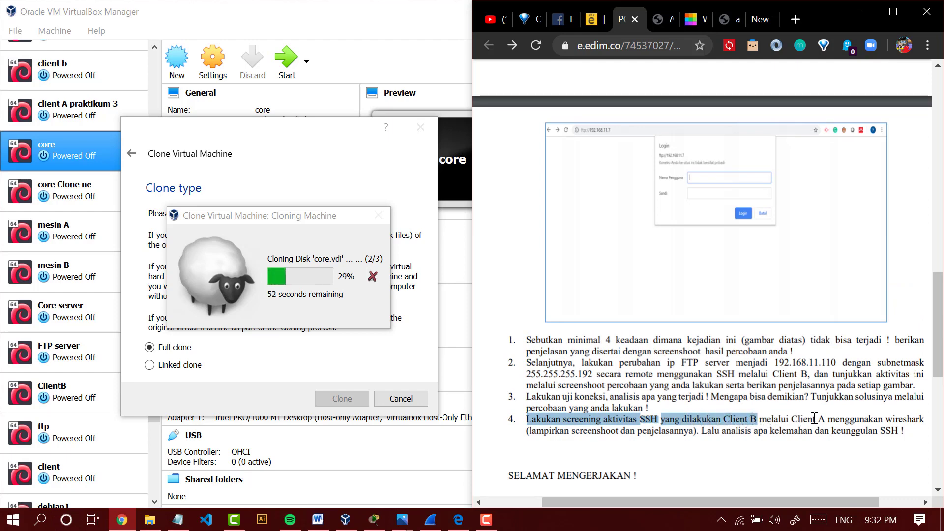
{"action": "left_click_drag", "start_coordinate": [790, 421], "coordinate": [885, 421]}
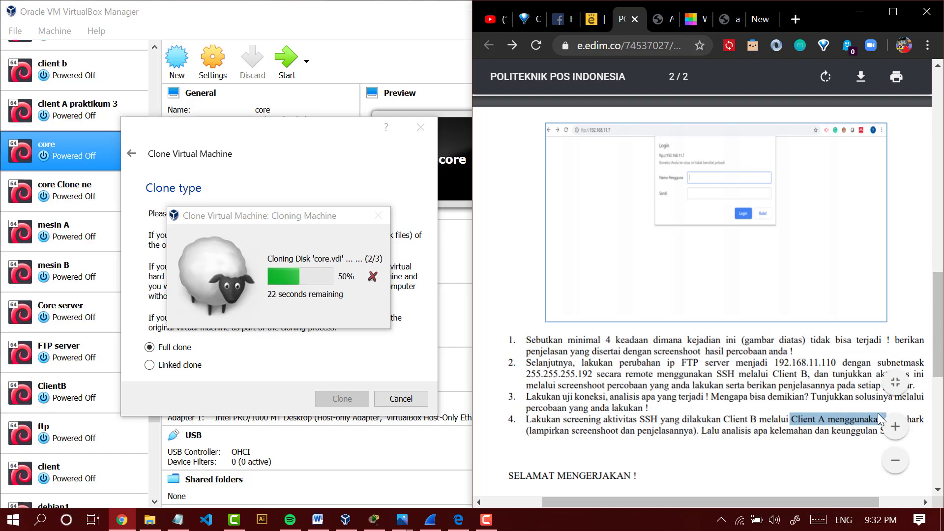
{"action": "left_click", "coordinate": [792, 420]}
{"action": "mouse_move", "coordinate": [792, 421]}
{"action": "left_mouse_down"}
{"action": "mouse_move", "coordinate": [858, 420]}
{"action": "mouse_move", "coordinate": [837, 420]}
{"action": "left_mouse_up"}
{"action": "left_click", "coordinate": [614, 419]}
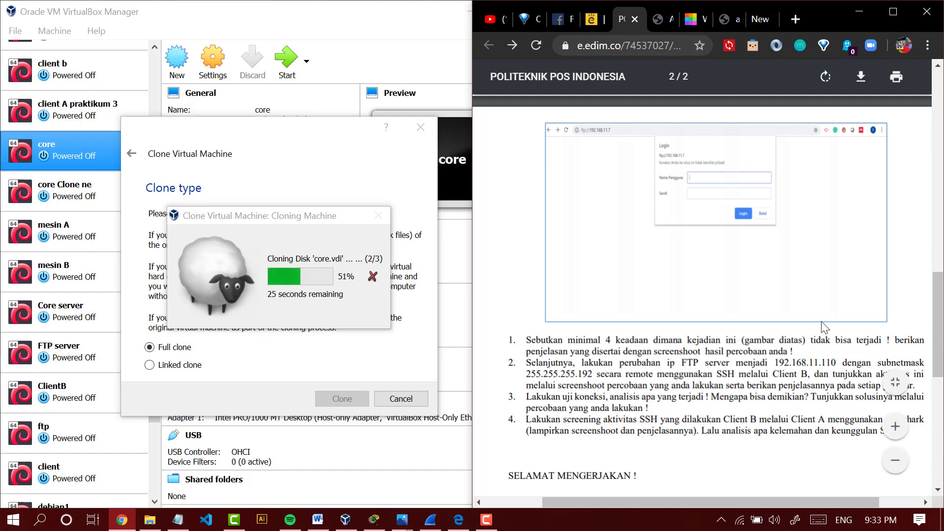
- Compare the topology's server and clients with the virtual machine list, and check the assignment's instructions and login example
{"action": "scroll", "coordinate": [727, 227], "scroll_direction": "up", "scroll_amount": 3}
{"action": "scroll", "coordinate": [727, 228], "scroll_direction": "up", "scroll_amount": 7}
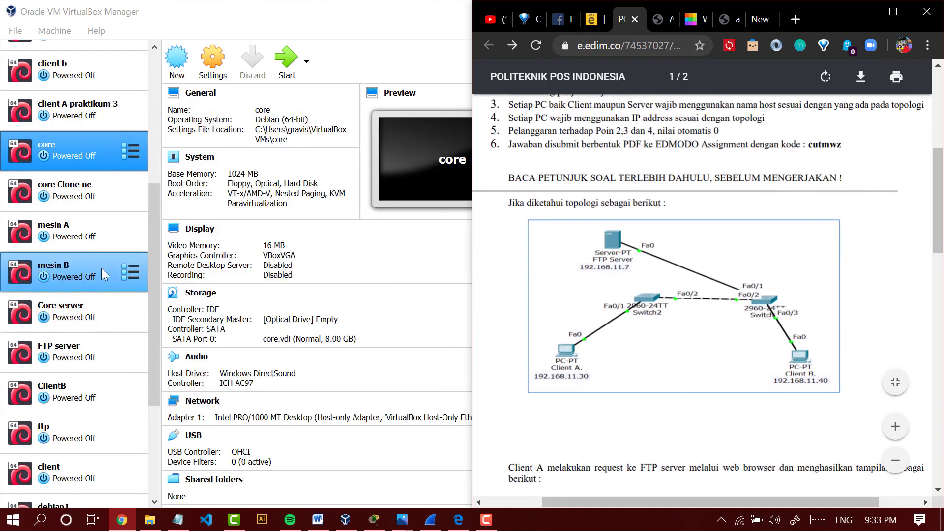
{"action": "scroll", "coordinate": [78, 356], "scroll_direction": "down", "scroll_amount": 1}
{"action": "scroll", "coordinate": [71, 348], "scroll_direction": "down", "scroll_amount": 3}
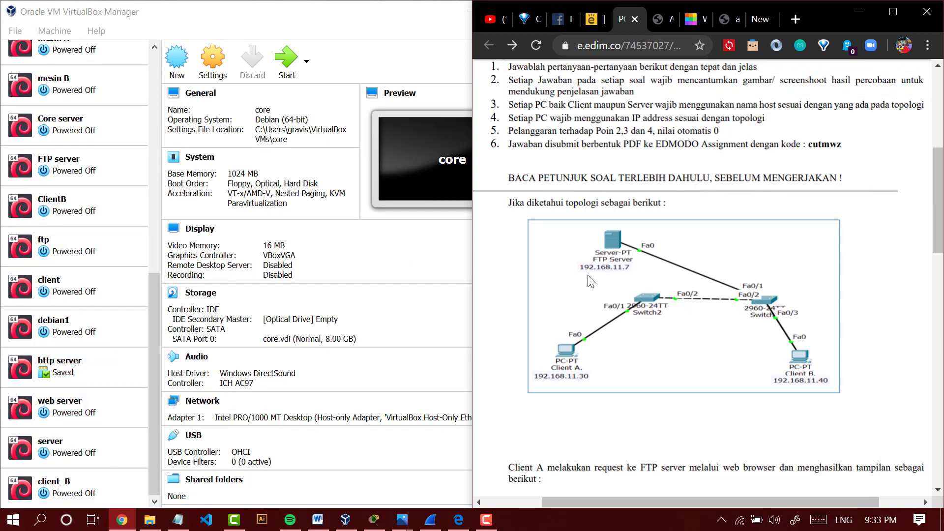
{"action": "scroll", "coordinate": [589, 280], "scroll_direction": "up", "scroll_amount": 4}
{"action": "scroll", "coordinate": [623, 273], "scroll_direction": "down", "scroll_amount": 4}
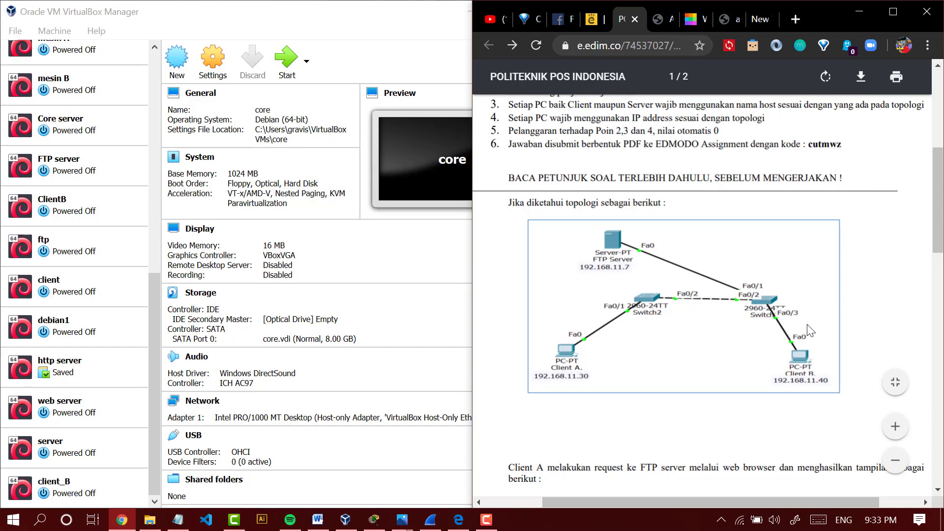
{"action": "scroll", "coordinate": [809, 326], "scroll_direction": "down", "scroll_amount": 10}
{"action": "scroll", "coordinate": [677, 349], "scroll_direction": "up", "scroll_amount": 5}
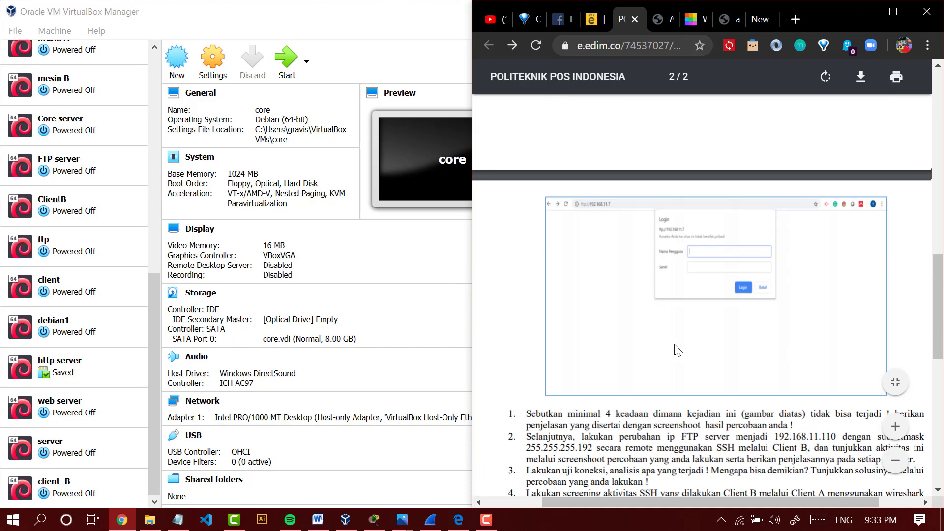
{"action": "scroll", "coordinate": [662, 355], "scroll_direction": "down", "scroll_amount": 3}
{"action": "scroll", "coordinate": [689, 275], "scroll_direction": "up", "scroll_amount": 12}
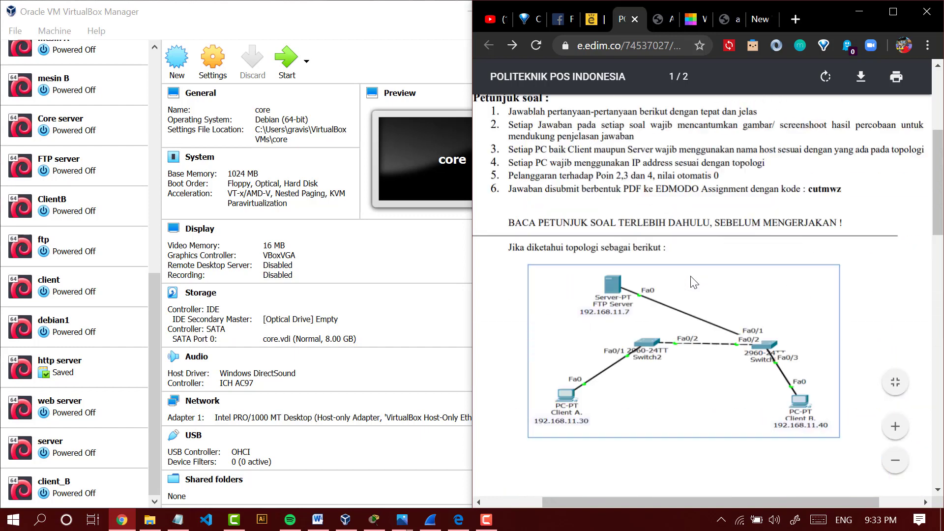
{"action": "scroll", "coordinate": [674, 346], "scroll_direction": "down", "scroll_amount": 5}
- Start the FTP server virtual machine and dismiss its keyboard-capture notice
{"action": "left_click", "coordinate": [51, 339]}
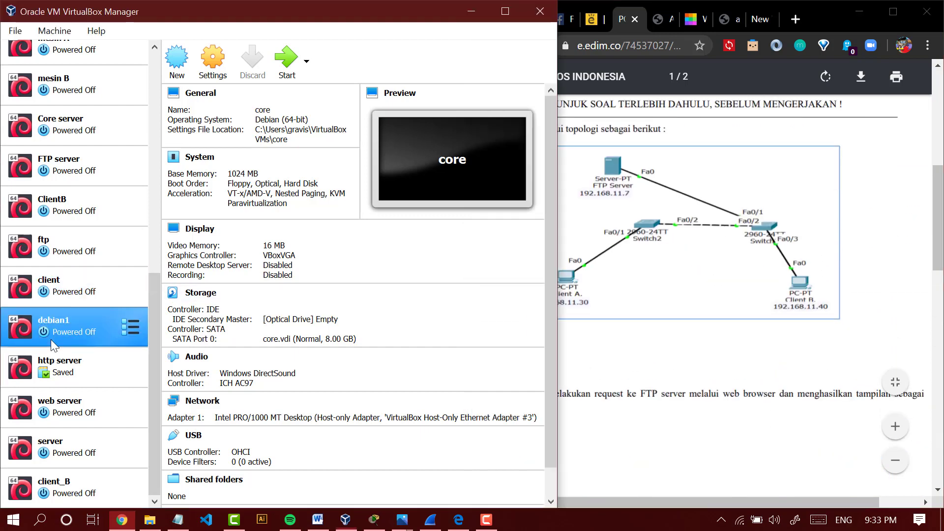
{"action": "left_click", "coordinate": [78, 382]}
{"action": "left_click", "coordinate": [82, 179]}
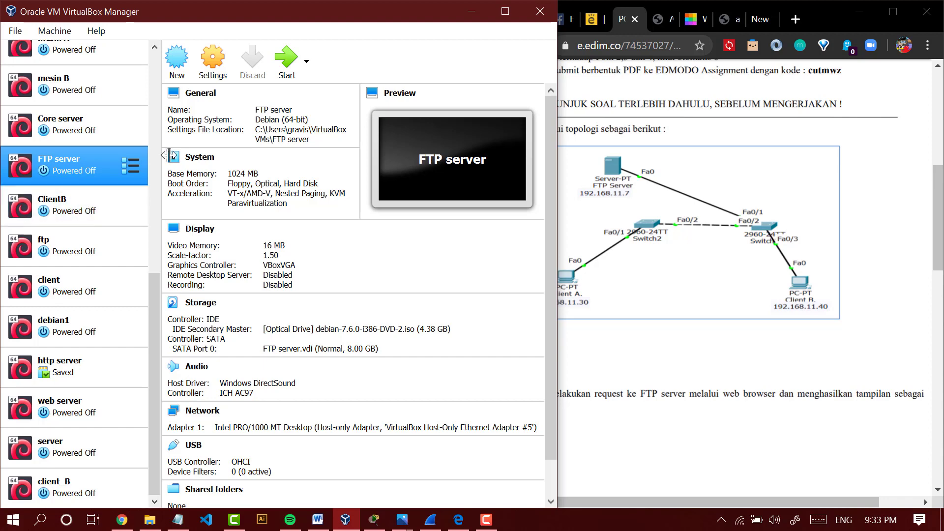
{"action": "left_click", "coordinate": [282, 68]}
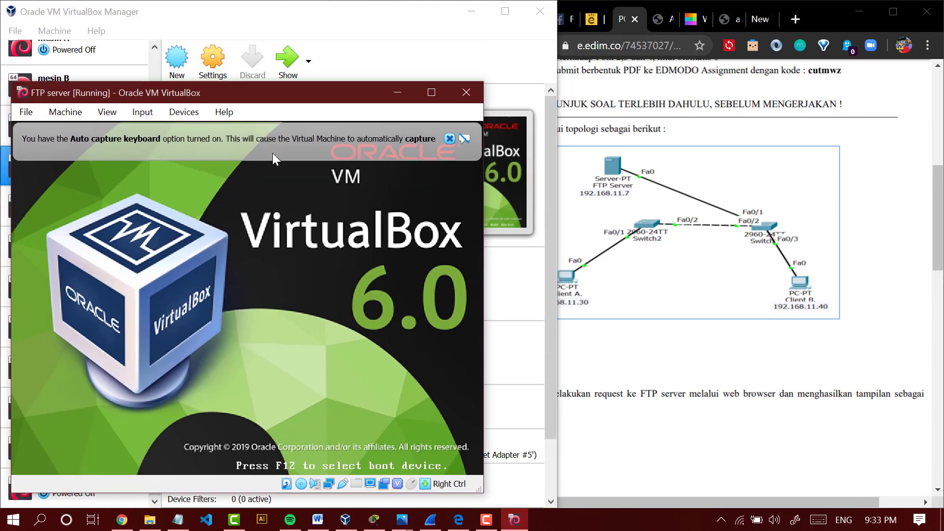
{"action": "left_click_drag", "start_coordinate": [249, 96], "coordinate": [0, 72]}
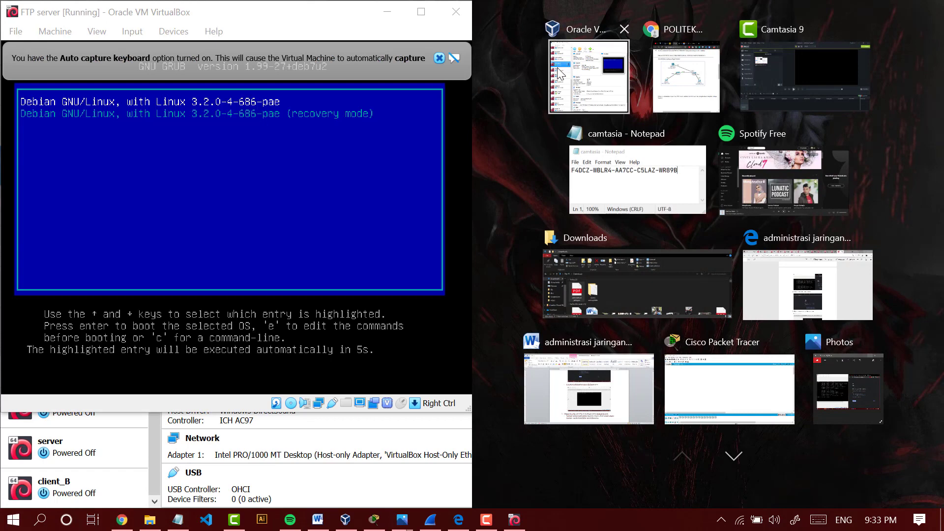
{"action": "left_click", "coordinate": [59, 193]}
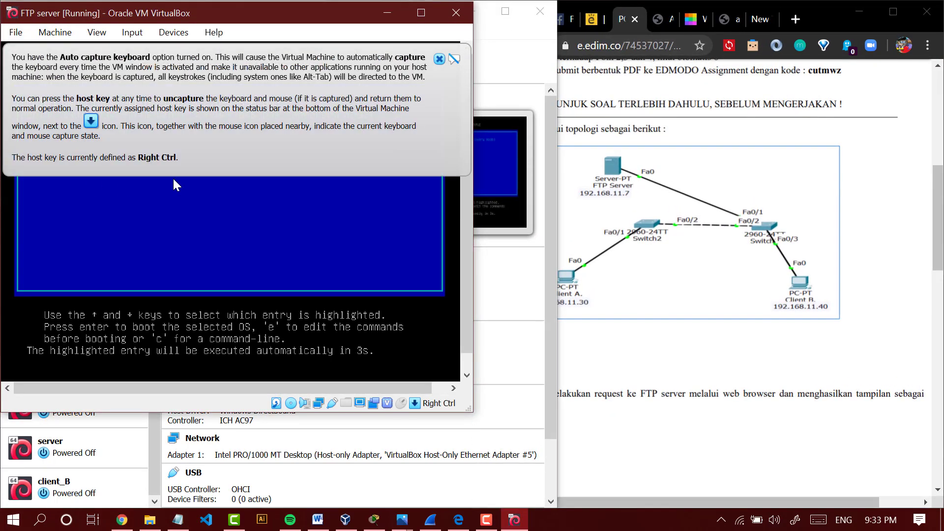
{"action": "left_click", "coordinate": [439, 59]}
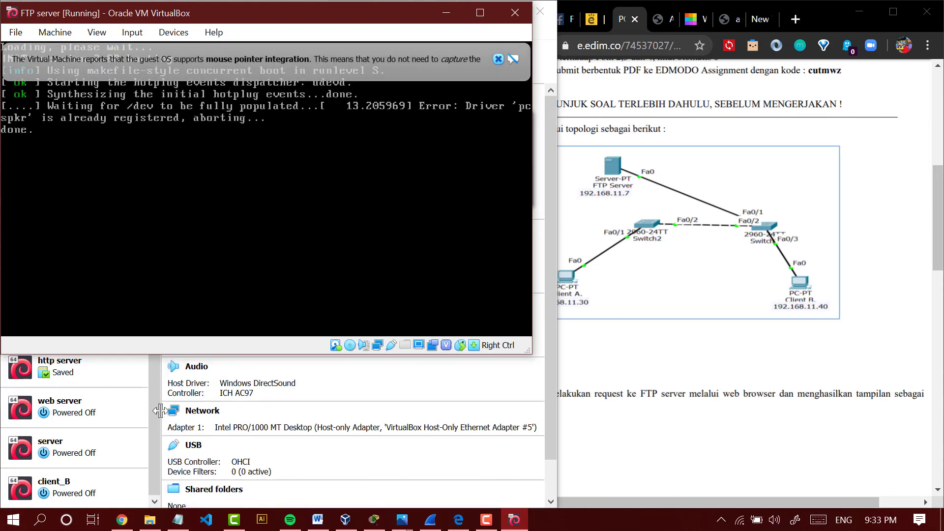
- Start the client_B virtual machine and minimise the manager and browser windows
{"action": "left_click", "coordinate": [89, 494]}
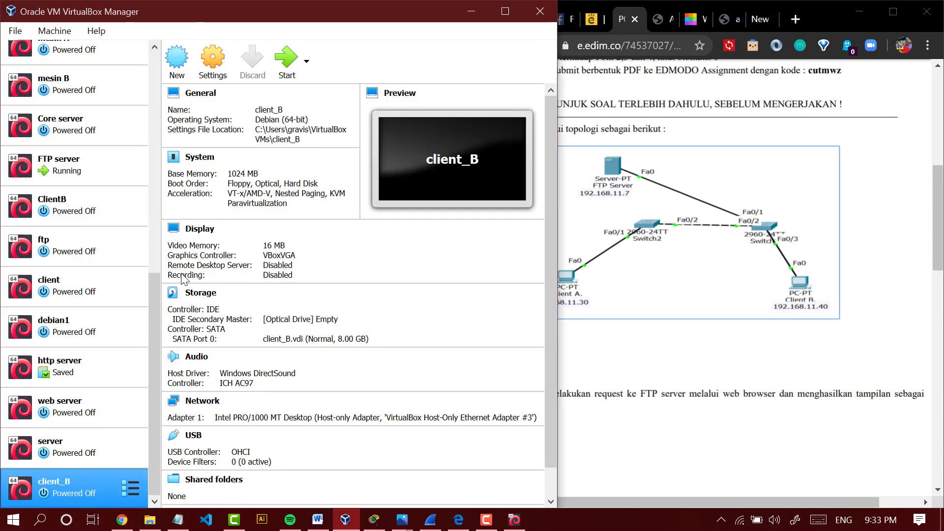
{"action": "left_click", "coordinate": [467, 17]}
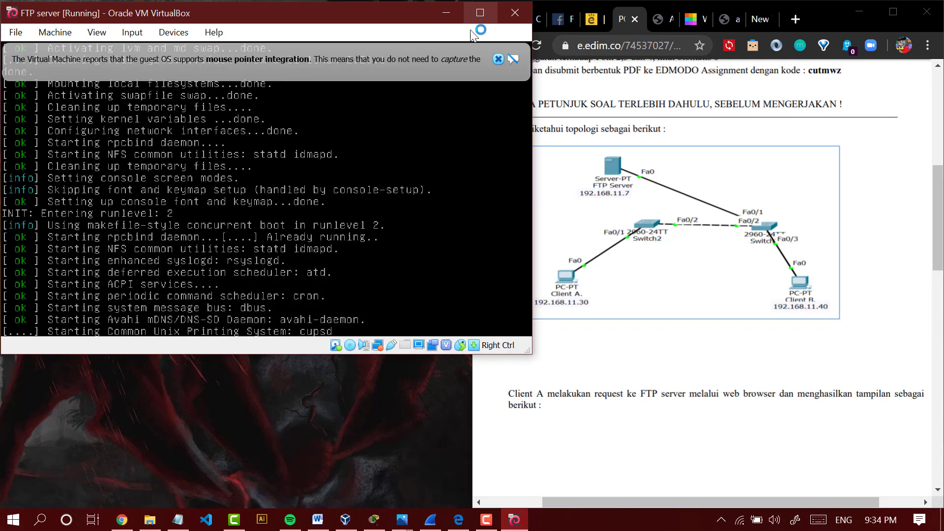
{"action": "left_click", "coordinate": [859, 14]}
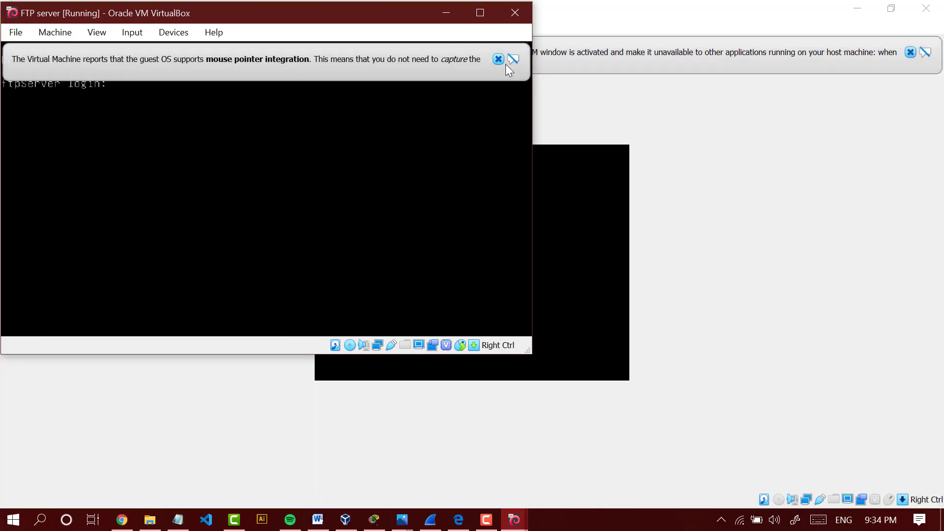
- Dismiss the FTP server's mouse-integration notice and arrange the FTP server and client_B windows side by side
{"action": "left_click", "coordinate": [499, 58]}
{"action": "left_click_drag", "start_coordinate": [581, 15], "coordinate": [939, 55]}
{"action": "left_click", "coordinate": [67, 84]}
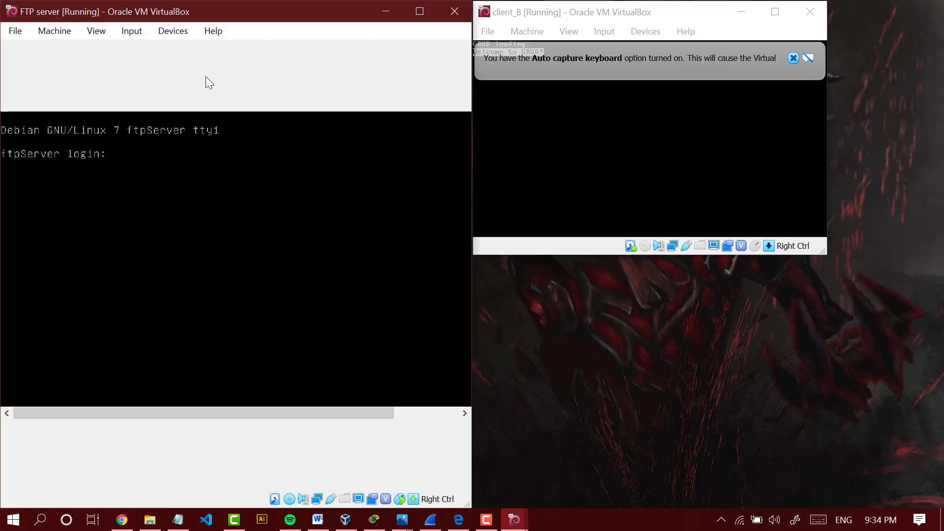
- Scale client_B's display to 150%, place its window beside the FTP server window, and dismiss its keyboard-capture and mouse-integration notices
{"action": "left_click", "coordinate": [618, 12]}
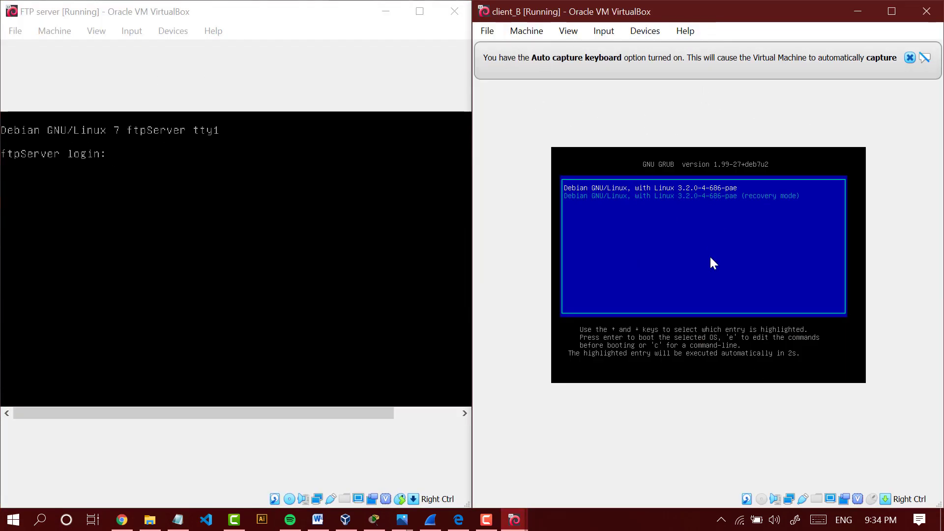
{"action": "left_click", "coordinate": [685, 31]}
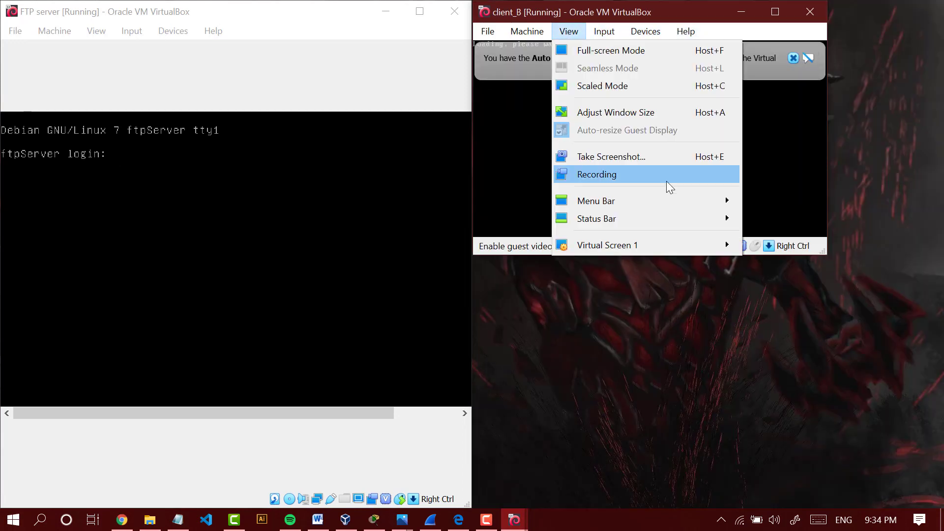
{"action": "mouse_move", "coordinate": [653, 245]}
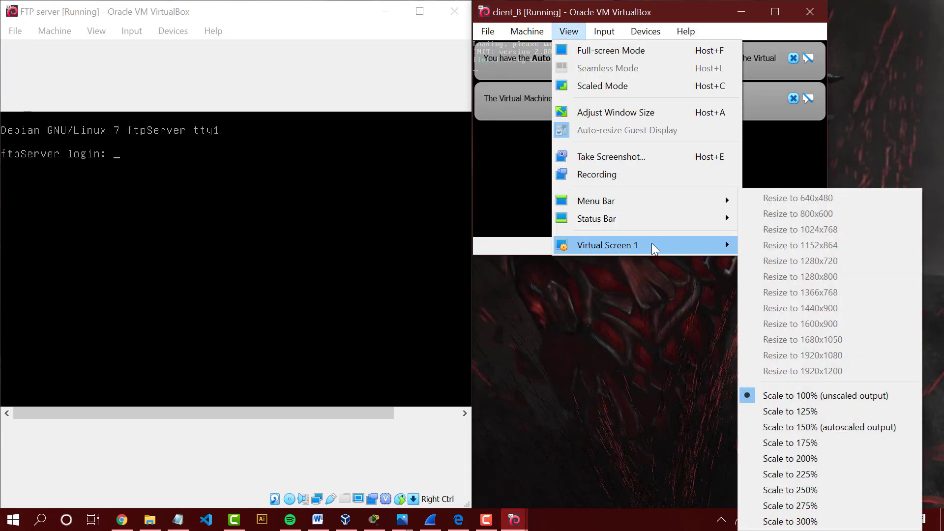
{"action": "left_click", "coordinate": [797, 427]}
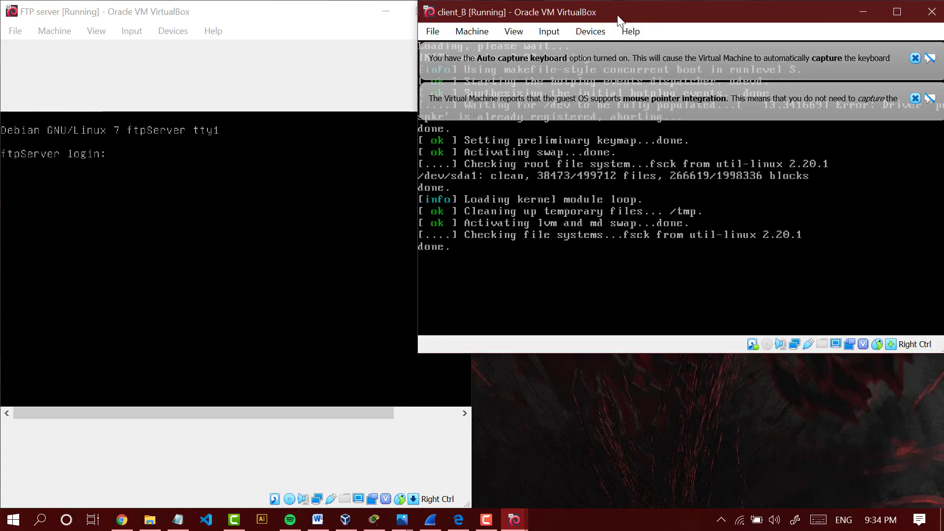
{"action": "left_click_drag", "start_coordinate": [618, 19], "coordinate": [943, 147]}
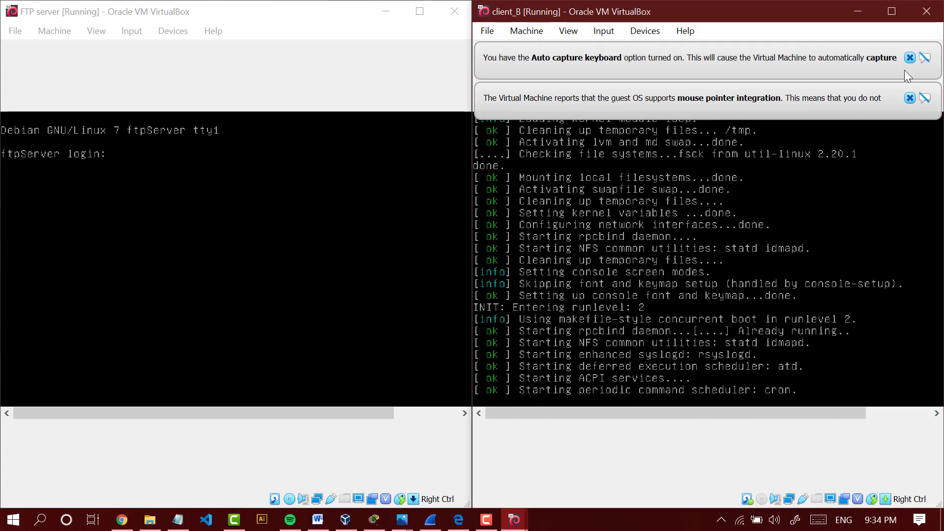
{"action": "left_click", "coordinate": [909, 58]}
{"action": "left_click", "coordinate": [909, 58]}
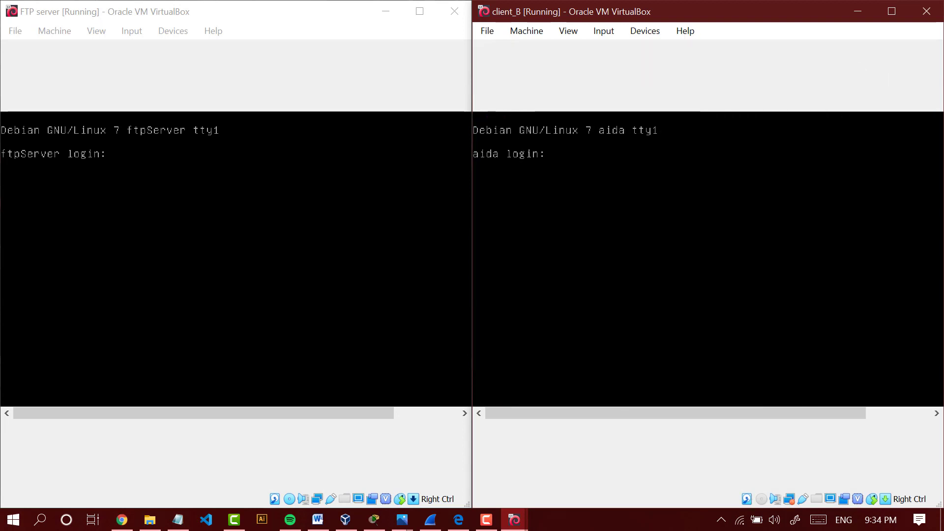
- Log in to the FTP server with the account's username and password, and switch to root using su and the root password
{"action": "left_click", "coordinate": [276, 241]}
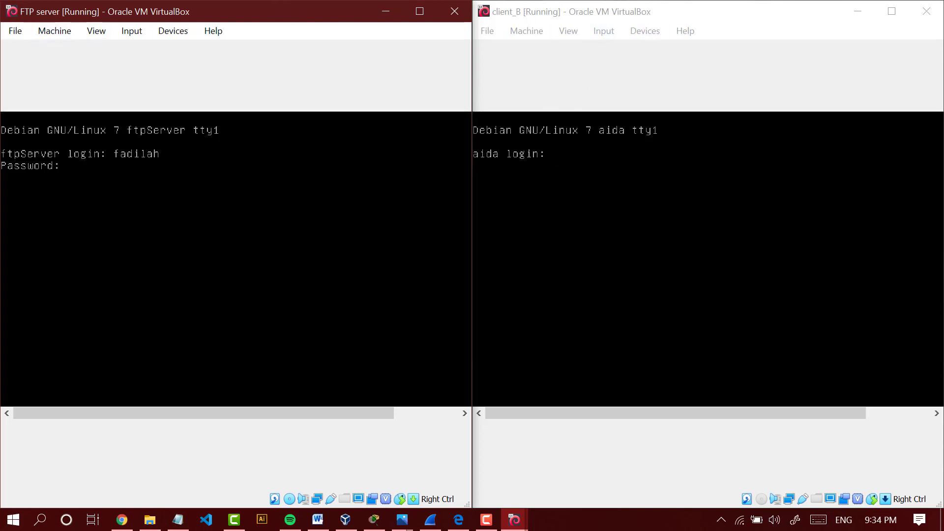
{"action": "key", "text": "Return"}
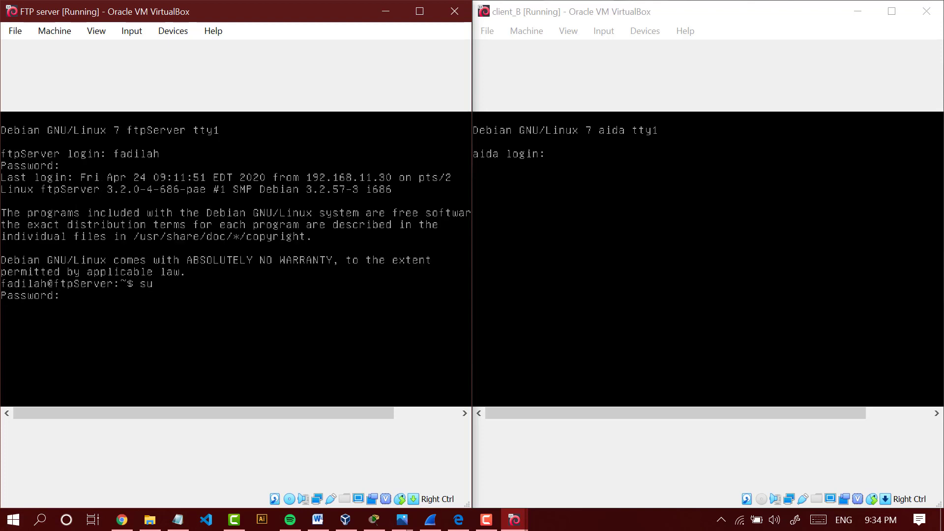
{"action": "key", "text": "Return"}
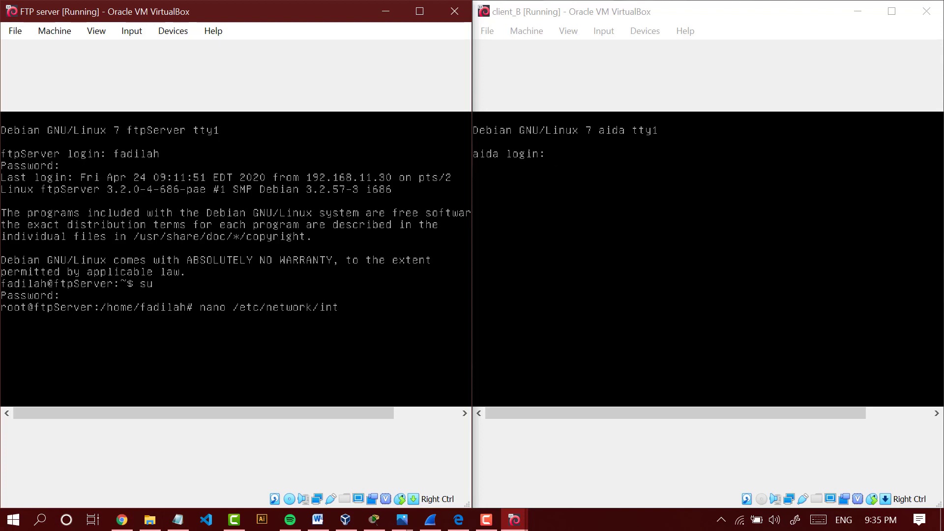
- Set the FTP server's eth0 address to 192.168.11.7 in /etc/network/interfaces using nano, and save the file
{"action": "key", "text": "Return"}
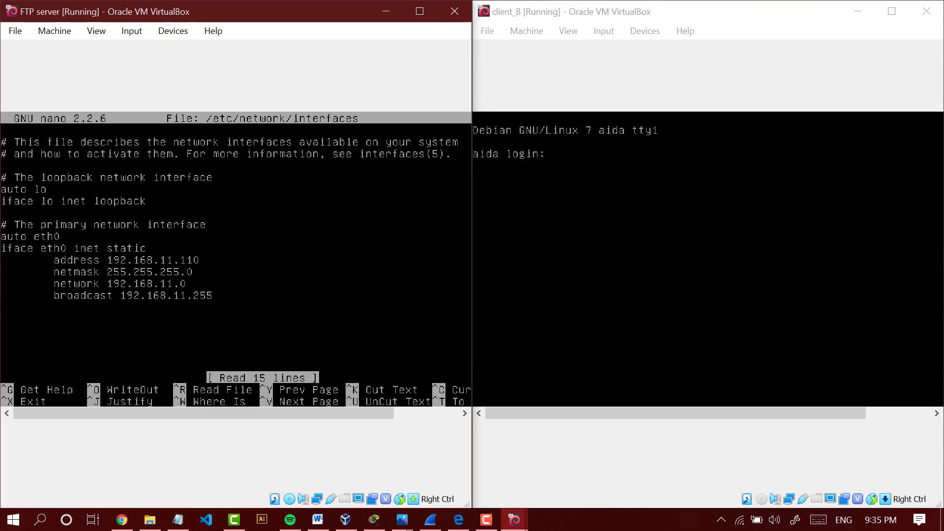
{"action": "key", "text": "Right"}
{"action": "key", "text": "Right"}
{"action": "key", "text": "Right"}
{"action": "key", "text": "Right"}
{"action": "key", "text": "Right"}
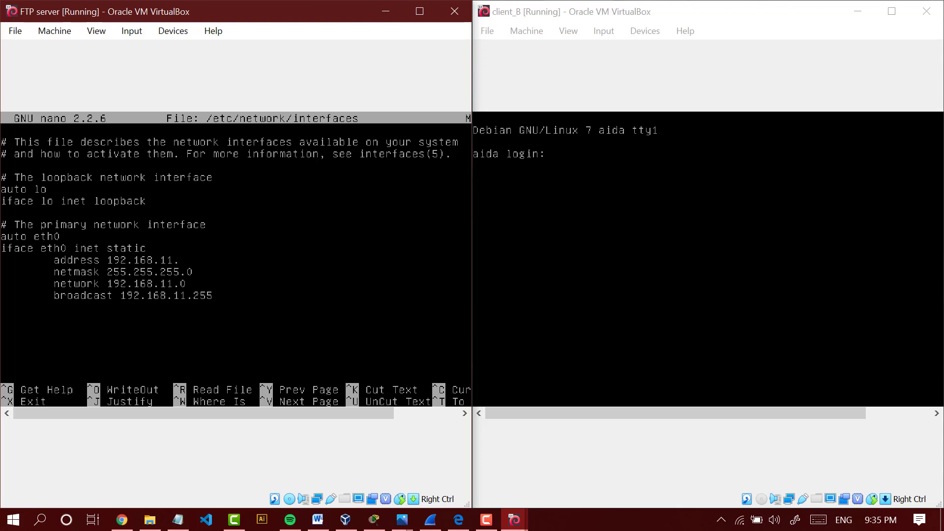
{"action": "type", "text": "7"}
{"action": "key", "text": "ctrl+x"}
{"action": "key", "text": "y"}
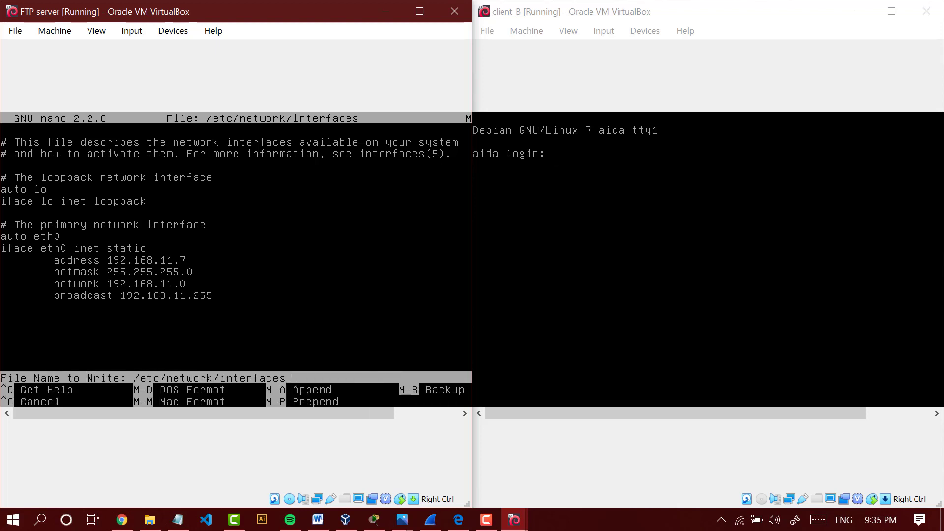
{"action": "key", "text": "Return"}
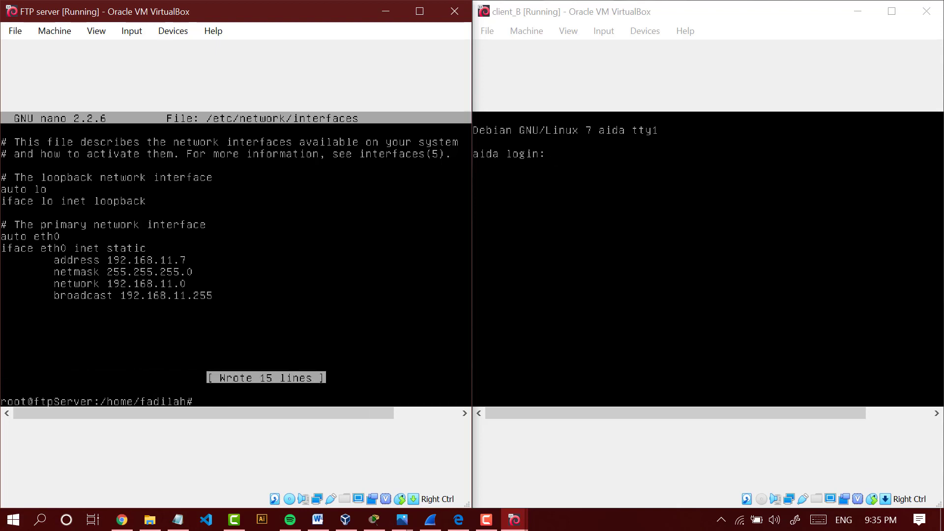
- Log in to client_B with the account's username and password, and switch to root using su and the root password
{"action": "left_click", "coordinate": [870, 162]}
{"action": "type", "text": "fa"}
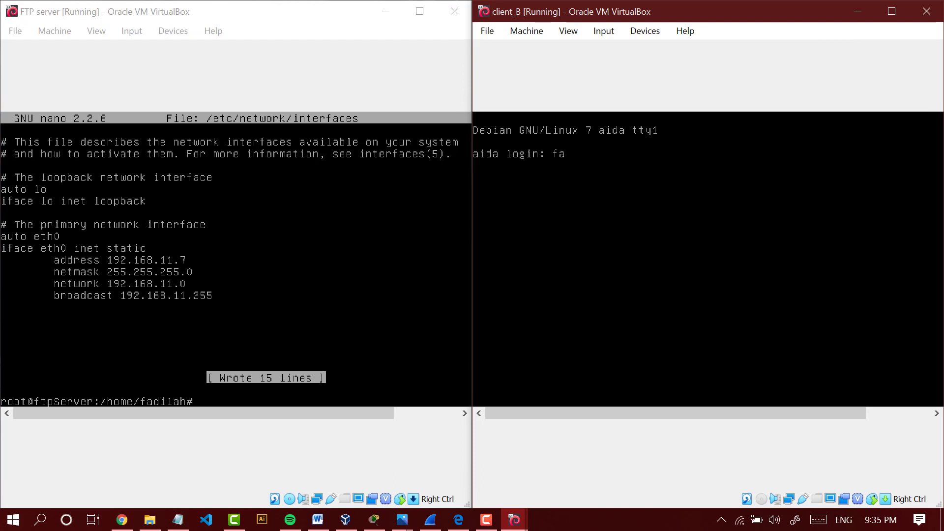
{"action": "type", "text": "dilah"}
{"action": "key", "text": "Return"}
{"action": "key", "text": "Return"}
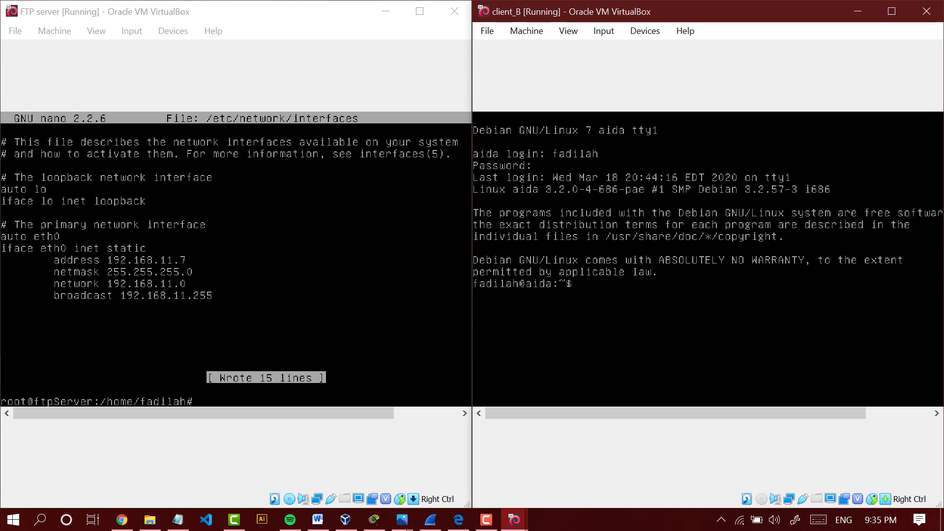
{"action": "type", "text": "su"}
{"action": "key", "text": "Return"}
- Open /etc/network/interfaces in nano on client_B
{"action": "key", "text": "Return"}
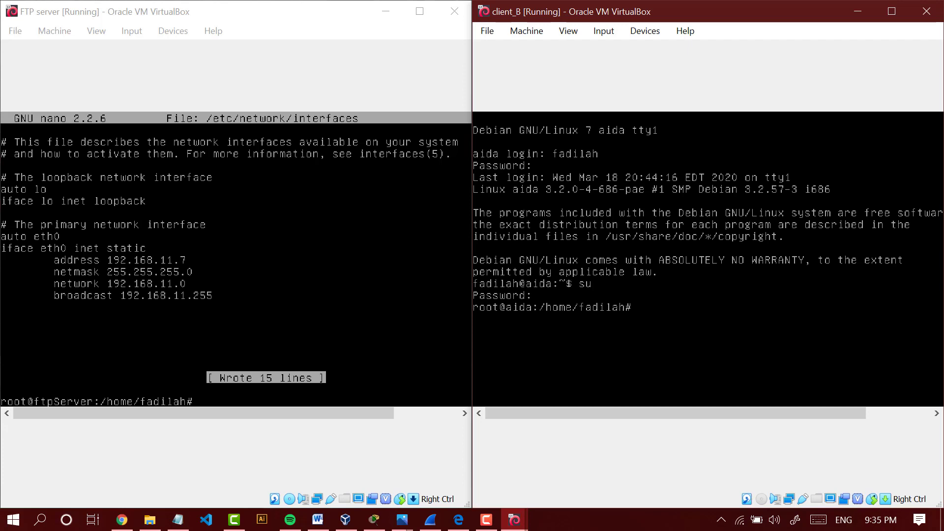
{"action": "type", "text": "nano /etc/network/interfaces"}
{"action": "key", "text": "Return"}
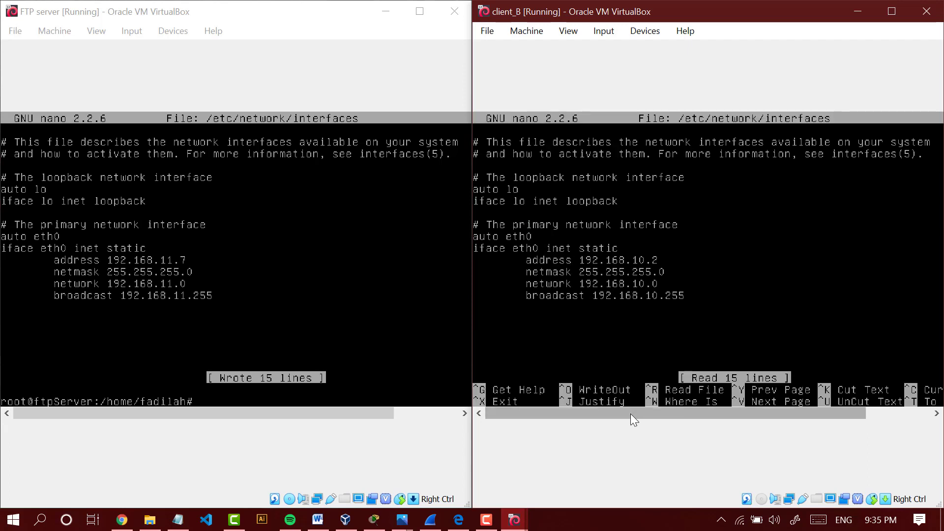
- Switch to the browser to check Client B's IP address in the assignment's topology diagram, and return to client_B
{"action": "left_click", "coordinate": [600, 515]}
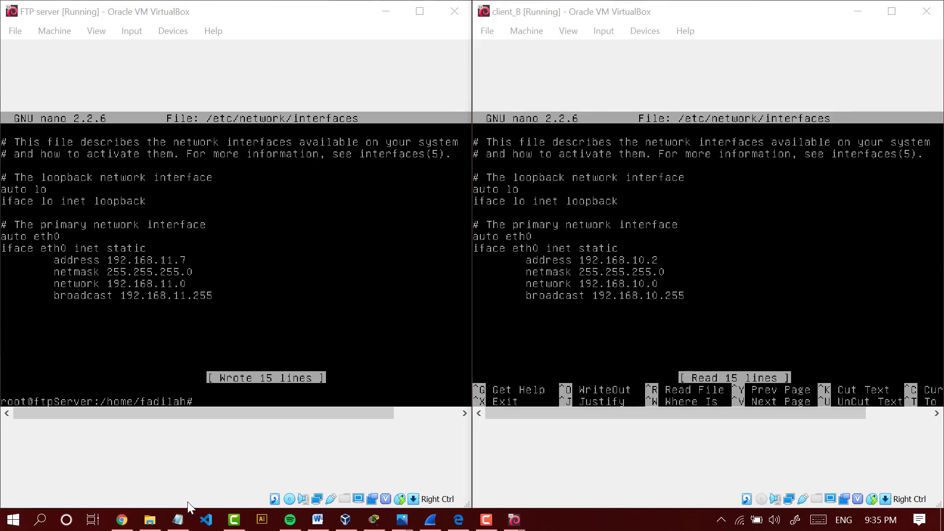
{"action": "left_click", "coordinate": [122, 519]}
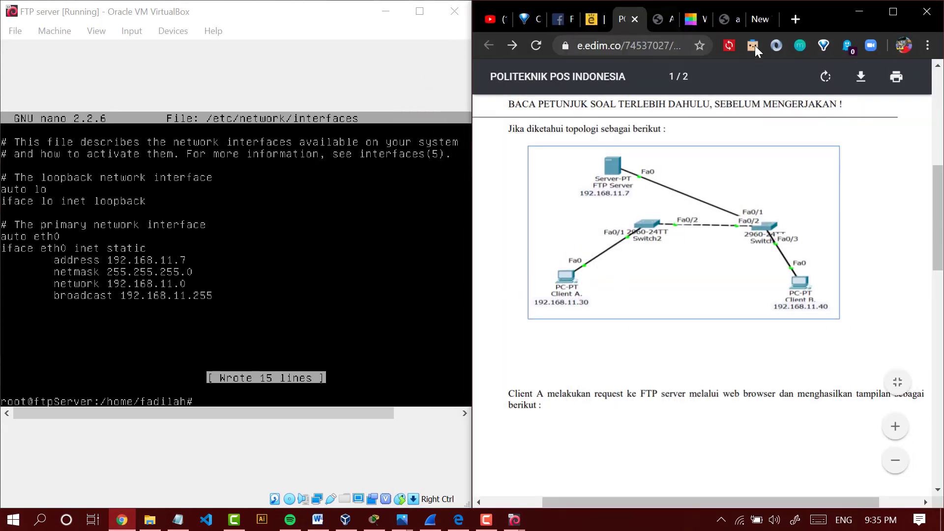
{"action": "left_click", "coordinate": [870, 13]}
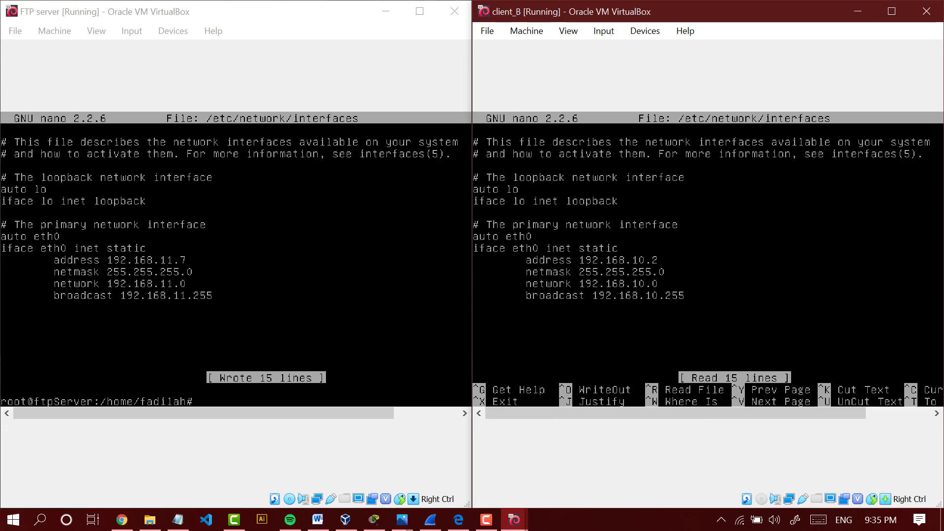
- Set client_B's eth0 address to 192.168.11.40 in the interfaces file
{"action": "key", "text": "Right"}
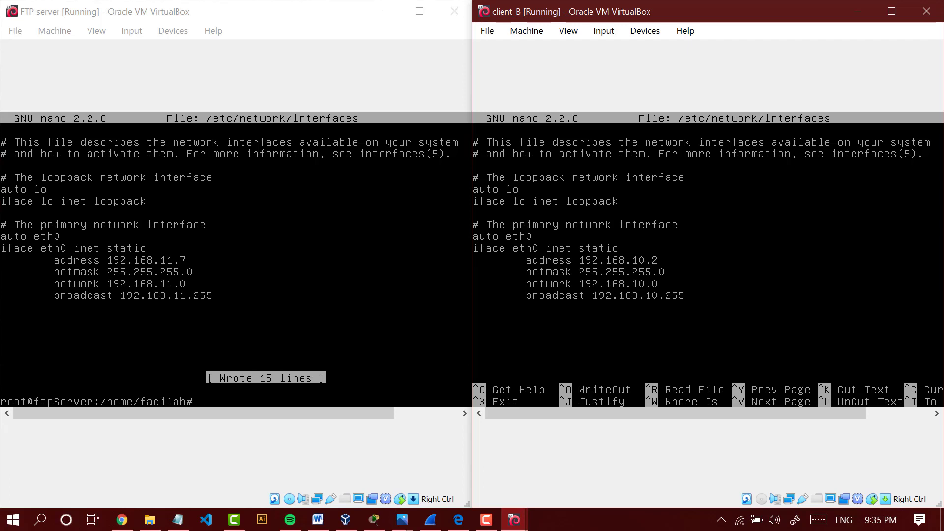
{"action": "key", "text": "Right"}
{"action": "key", "text": "Right"}
{"action": "key", "text": "Right"}
{"action": "key", "text": "Right"}
{"action": "key", "text": "BackSpace"}
{"action": "type", "text": "1"}
{"action": "key", "text": "Right"}
{"action": "key", "text": "Right"}
{"action": "key", "text": "BackSpace"}
{"action": "type", "text": "40"}
- Set client_B's network to 192.168.11.0 and broadcast to 192.168.11.255, and save the interfaces file
{"action": "key", "text": "BackSpace"}
{"action": "type", "text": "1"}
{"action": "key", "text": "Up"}
{"action": "key", "text": "Left"}
{"action": "key", "text": "Left"}
{"action": "key", "text": "BackSpace"}
{"action": "type", "text": "1"}
{"action": "key", "text": "ctrl+x"}
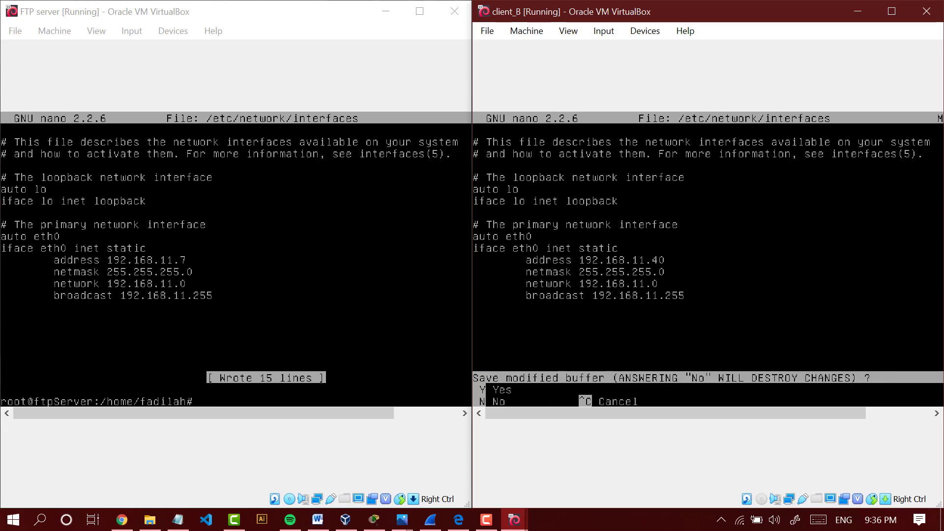
{"action": "key", "text": "y"}
{"action": "key", "text": "Return"}
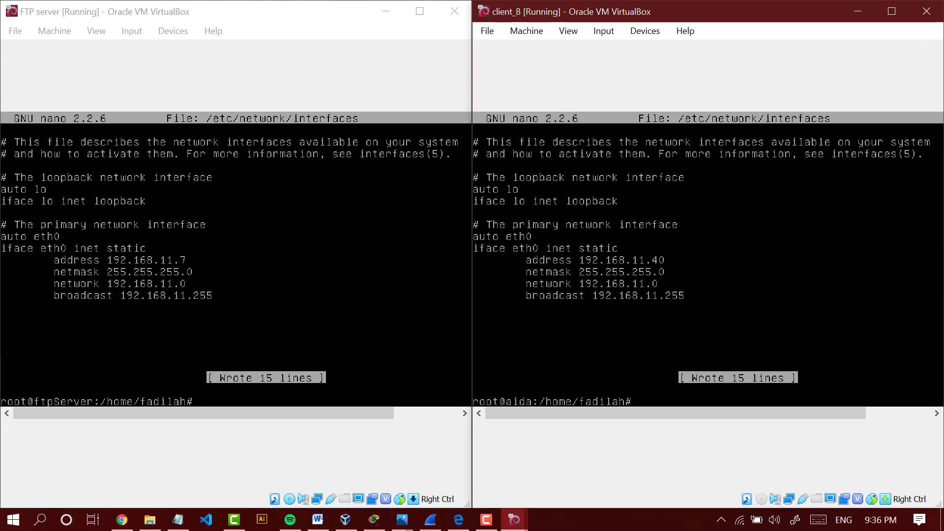
{"action": "type", "text": "service"}
{"action": "key", "text": "BackSpace"}
{"action": "key", "text": "BackSpace"}
{"action": "key", "text": "BackSpace"}
{"action": "key", "text": "BackSpace"}
{"action": "key", "text": "BackSpace"}
{"action": "key", "text": "BackSpace"}
{"action": "key", "text": "BackSpace"}
- Check the FTP server's hostname by opening /etc/hostname in nano, and exit the editor without editing it
{"action": "left_click", "coordinate": [139, 19]}
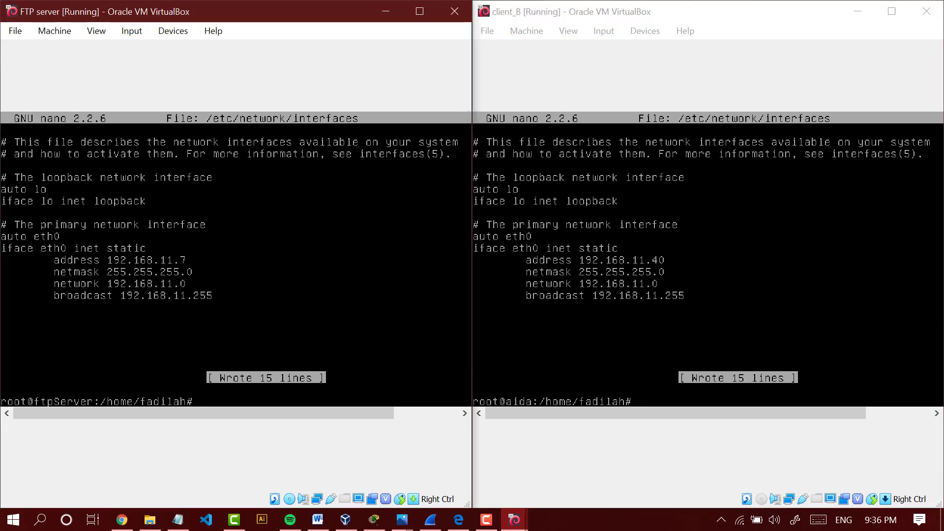
{"action": "type", "text": "nano /etc/hostname"}
{"action": "key", "text": "Return"}
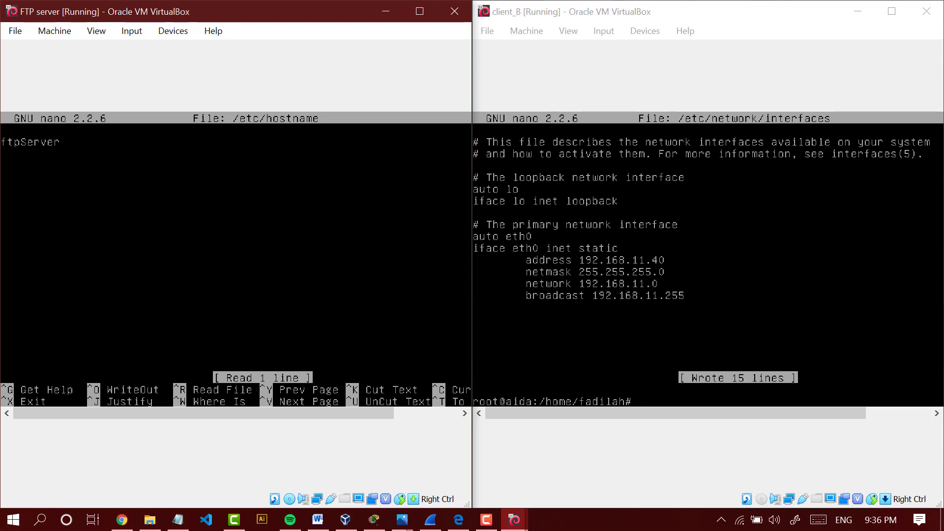
{"action": "key", "text": "Left"}
{"action": "key", "text": "Left"}
{"action": "key", "text": "Left"}
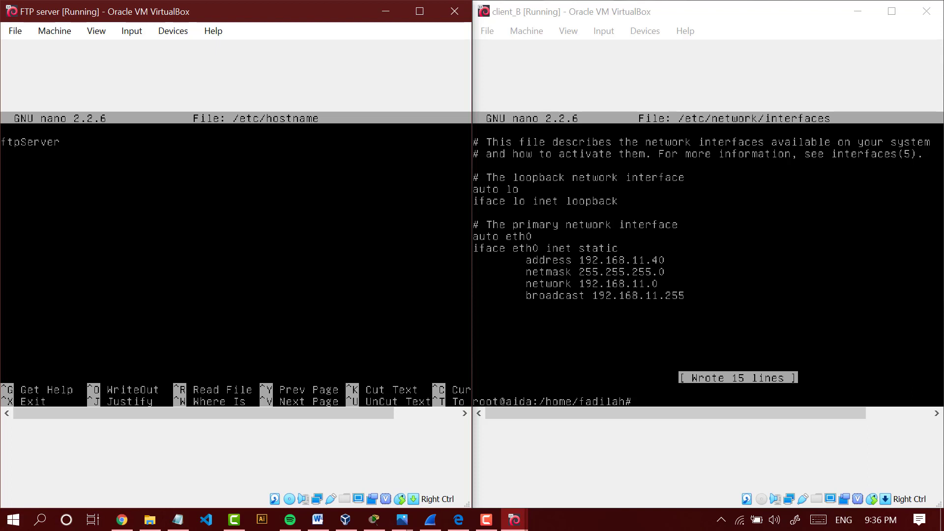
{"action": "key", "text": "ctrl+x"}
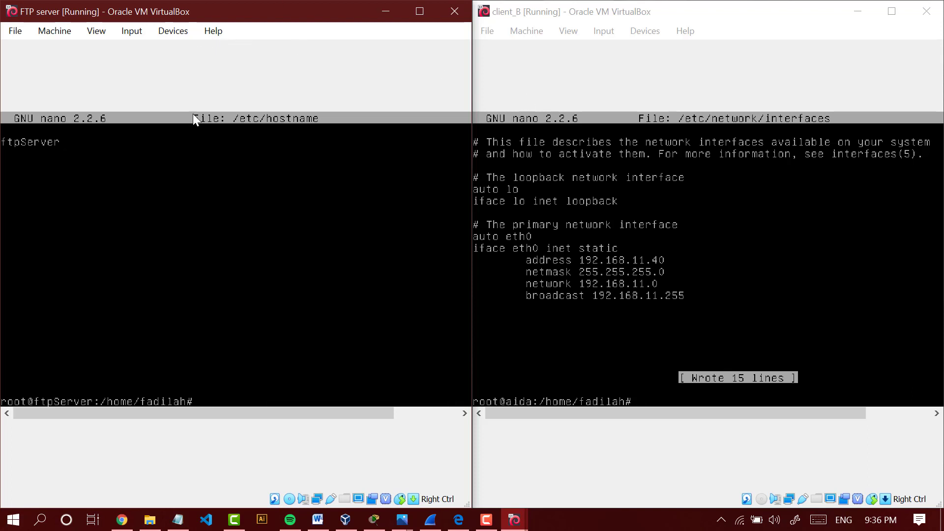
- Change client_B's hostname to clientB in /etc/hostname using nano, and save the file
{"action": "left_click", "coordinate": [639, 231]}
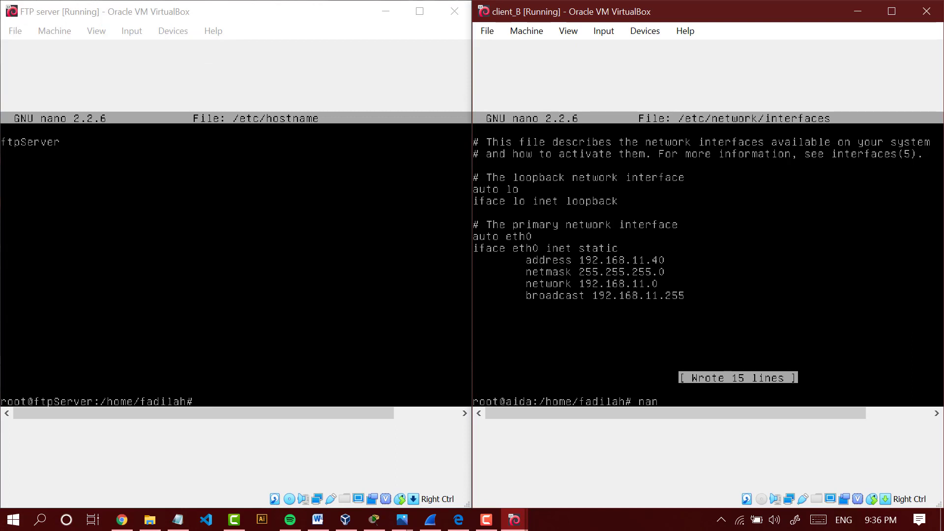
{"action": "type", "text": "nano /etc/hostname"}
{"action": "key", "text": "Return"}
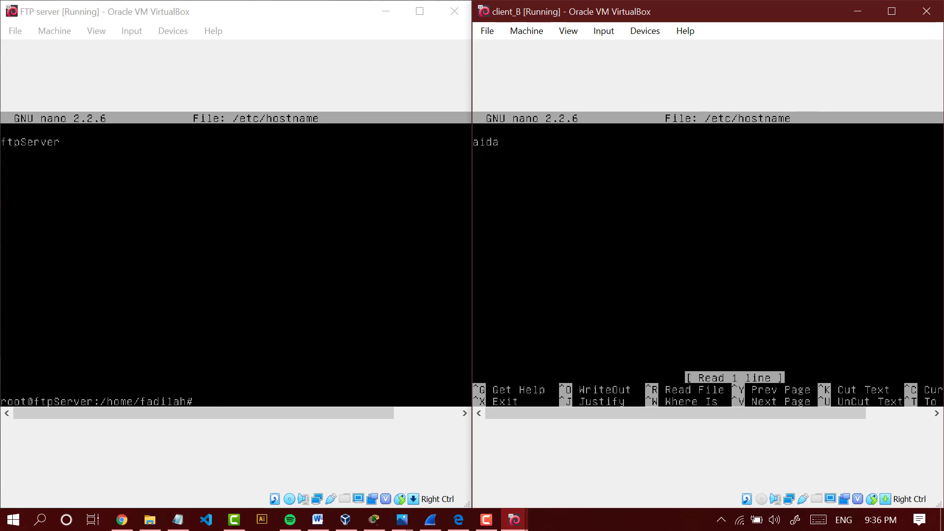
{"action": "key", "text": "Delete"}
{"action": "key", "text": "Delete"}
{"action": "key", "text": "Delete"}
{"action": "key", "text": "Delete"}
{"action": "type", "text": "cliue"}
{"action": "key", "text": "BackSpace"}
{"action": "key", "text": "BackSpace"}
{"action": "type", "text": "entB"}
{"action": "key", "text": "ctrl+x"}
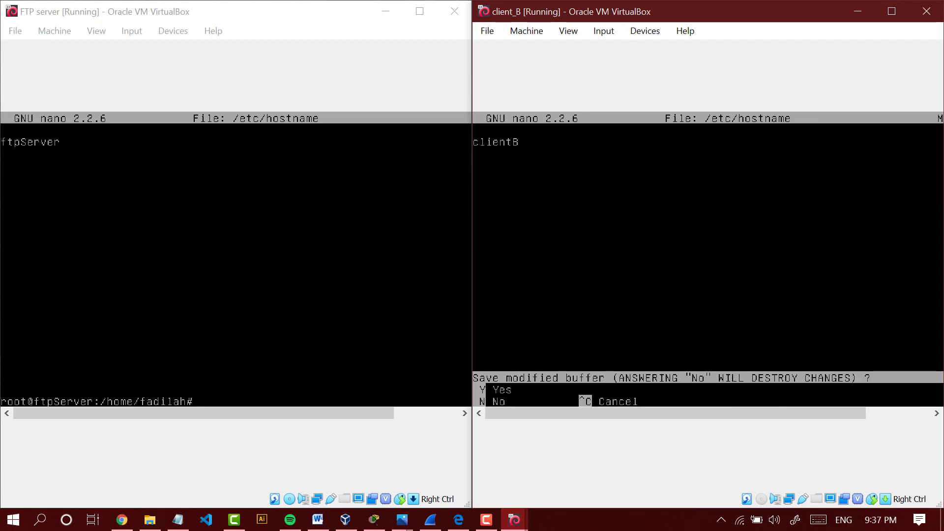
{"action": "key", "text": "y"}
{"action": "key", "text": "Return"}
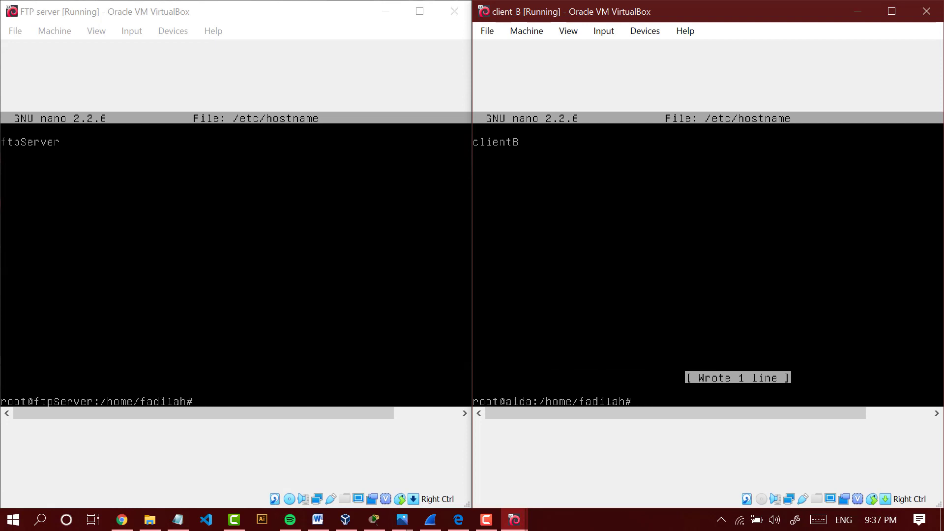
- Replace the host name for 127.0.1.1 with clientb in client_B's /etc/hosts using nano, and save the file
{"action": "type", "text": "nano /etc/"}
{"action": "type", "text": "h"}
{"action": "key", "text": "BackSpace"}
{"action": "type", "text": "hot"}
{"action": "key", "text": "BackSpace"}
{"action": "type", "text": "sts"}
{"action": "key", "text": "Return"}
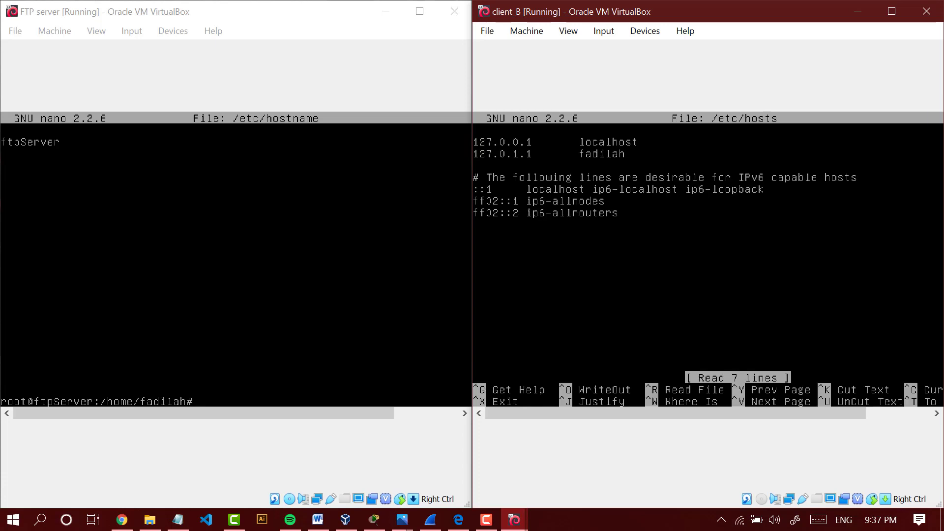
{"action": "key", "text": "Delete"}
{"action": "key", "text": "Delete"}
{"action": "key", "text": "Delete"}
{"action": "key", "text": "Delete"}
{"action": "key", "text": "Delete"}
{"action": "key", "text": "Delete"}
{"action": "key", "text": "Delete"}
{"action": "type", "text": "fa"}
{"action": "key", "text": "BackSpace"}
{"action": "key", "text": "BackSpace"}
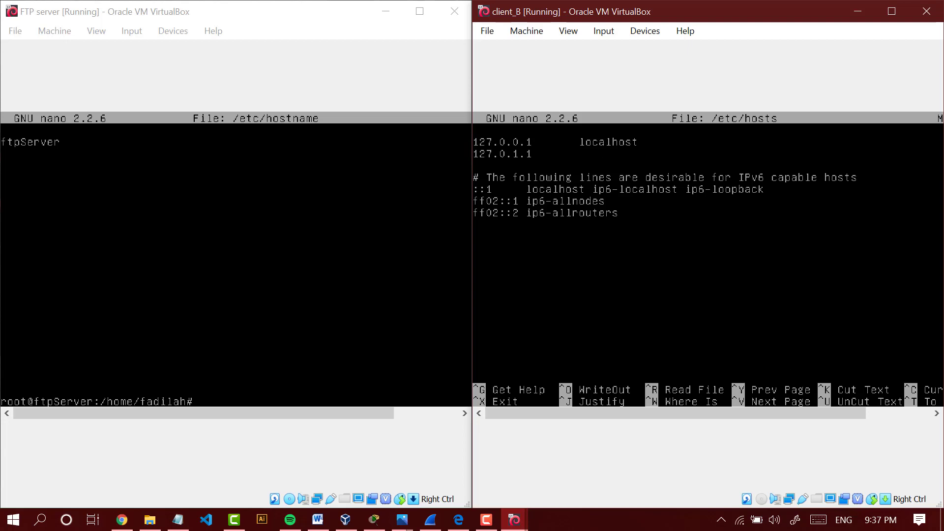
{"action": "type", "text": "clientb"}
{"action": "key", "text": "ctrl+x"}
{"action": "key", "text": "y"}
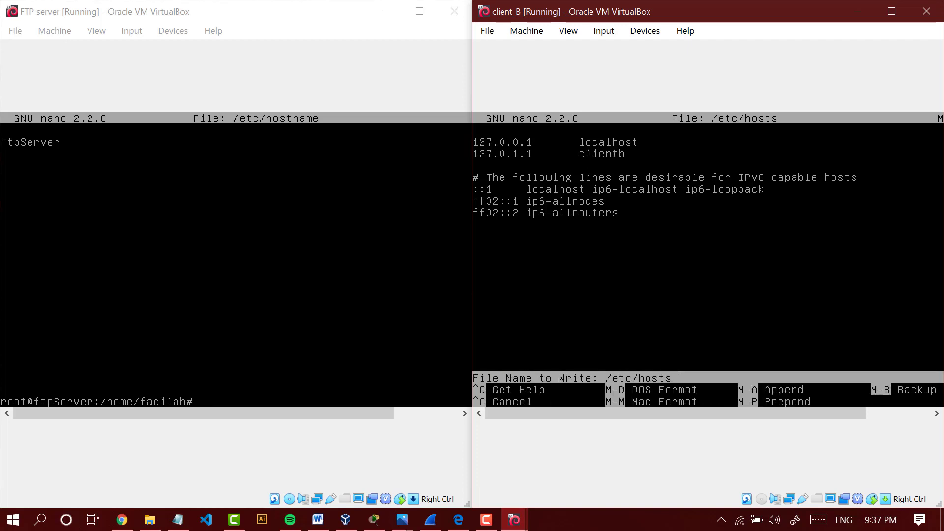
{"action": "key", "text": "Return"}
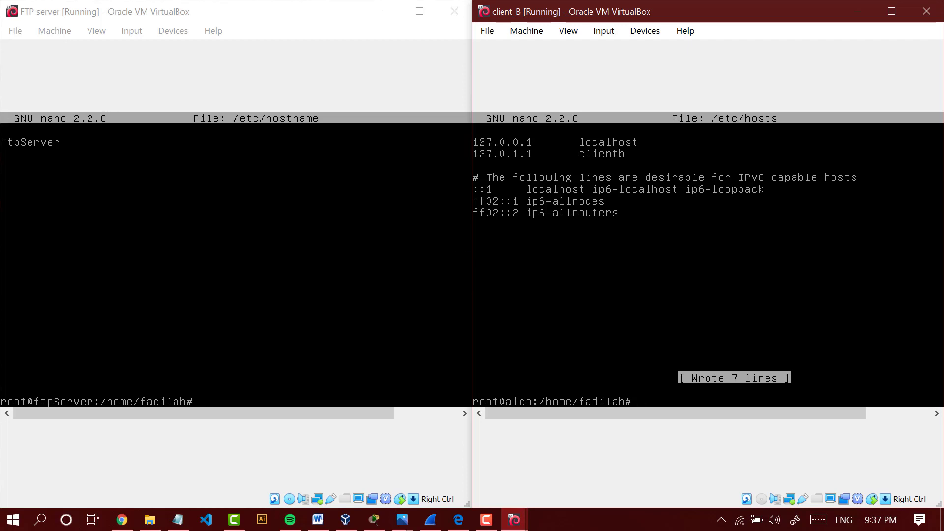
- Check the FTP server's host entries by opening /etc/hosts in nano, and exit the editor without editing the file
{"action": "left_click", "coordinate": [236, 265]}
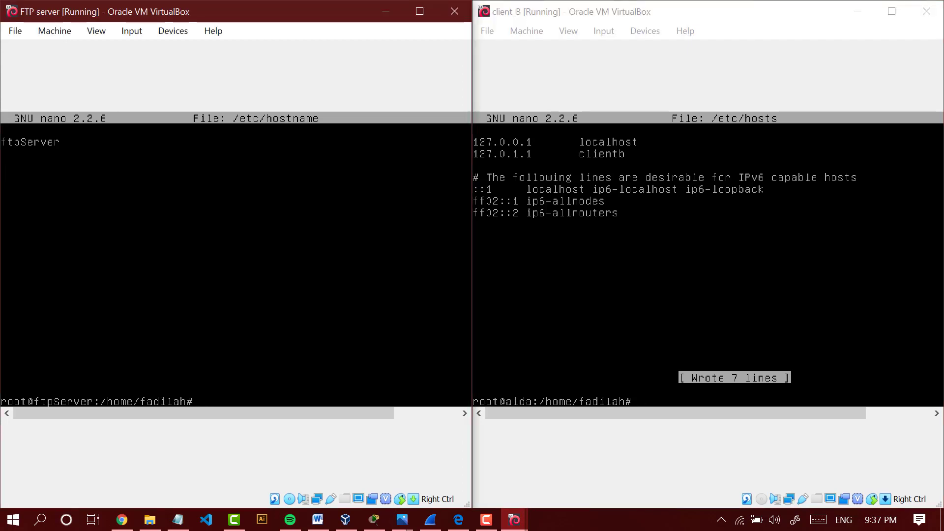
{"action": "type", "text": "nano /etc/hosts"}
{"action": "key", "text": "Return"}
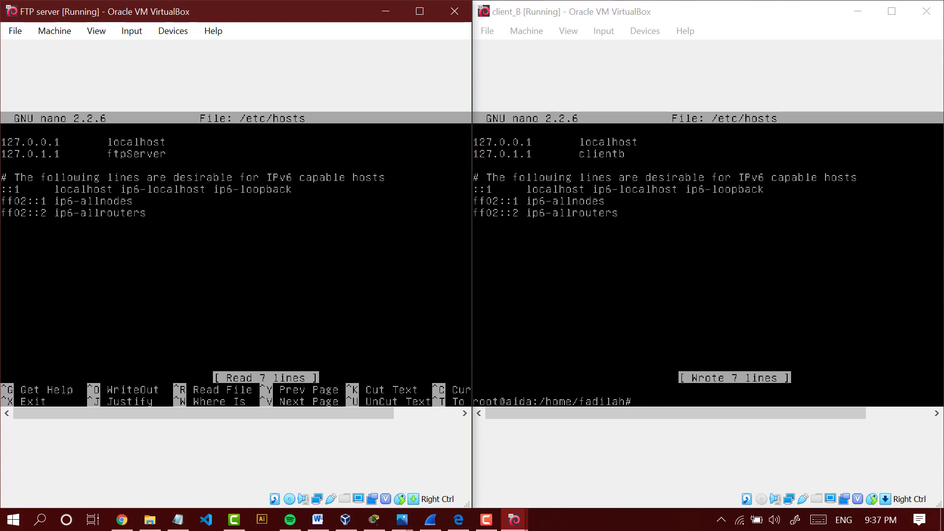
{"action": "key", "text": "Right"}
{"action": "key", "text": "Right"}
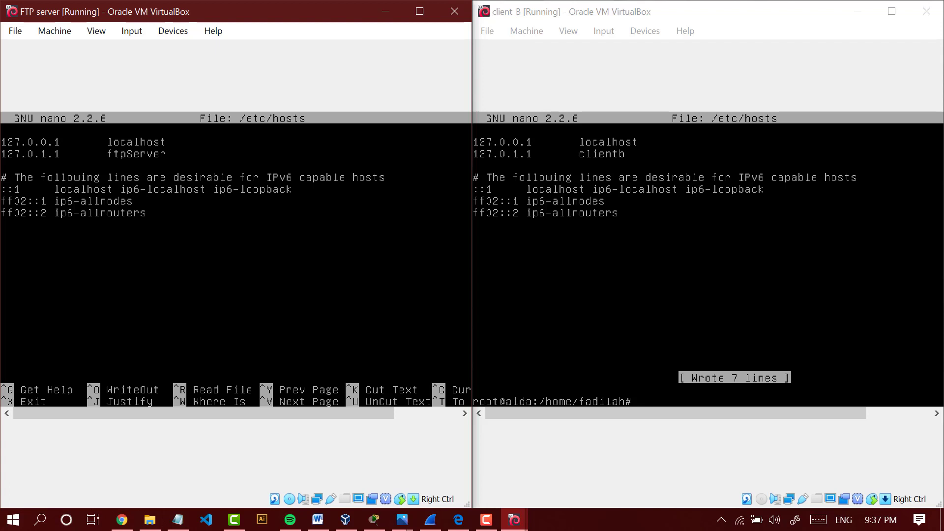
{"action": "key", "text": "ctrl+x"}
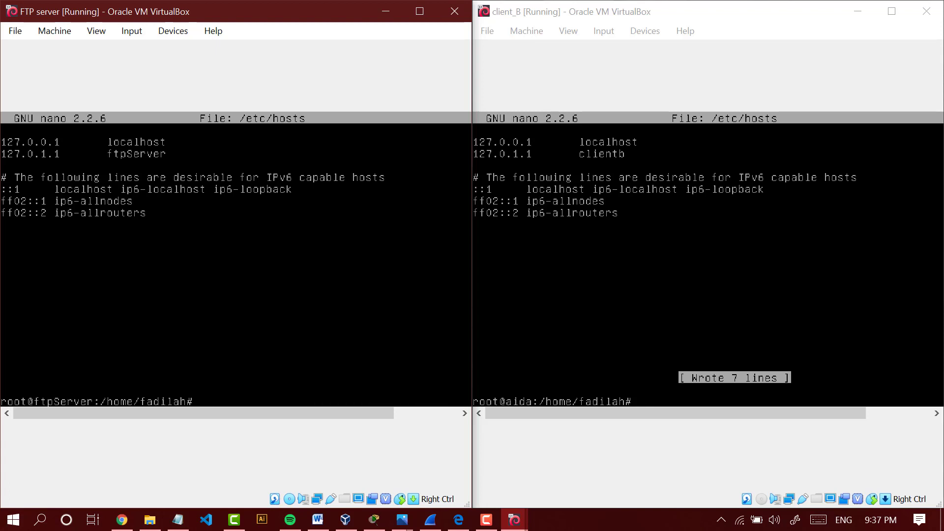
- Reboot both the FTP server and client_B virtual machines with the reboot command
{"action": "type", "text": "reboot"}
{"action": "key", "text": "Return"}
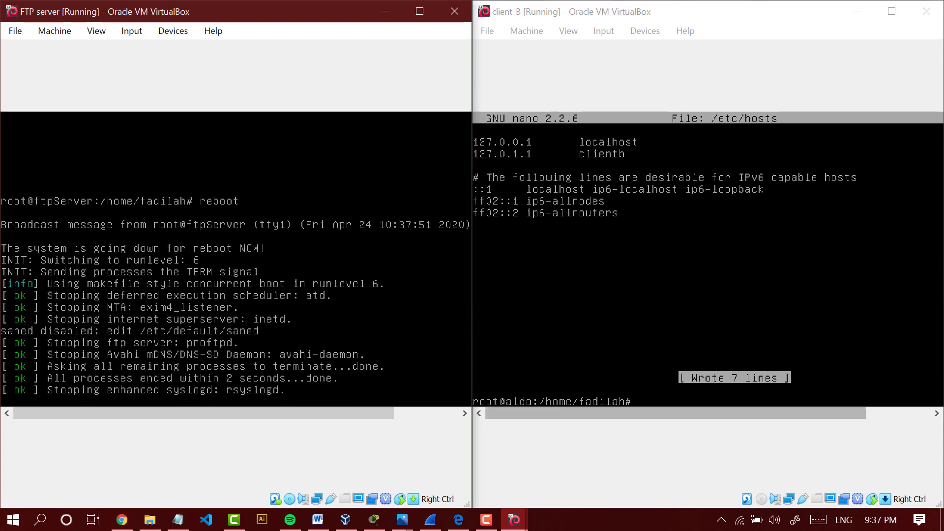
{"action": "left_click", "coordinate": [708, 295]}
{"action": "type", "text": "reboot"}
{"action": "key", "text": "Return"}
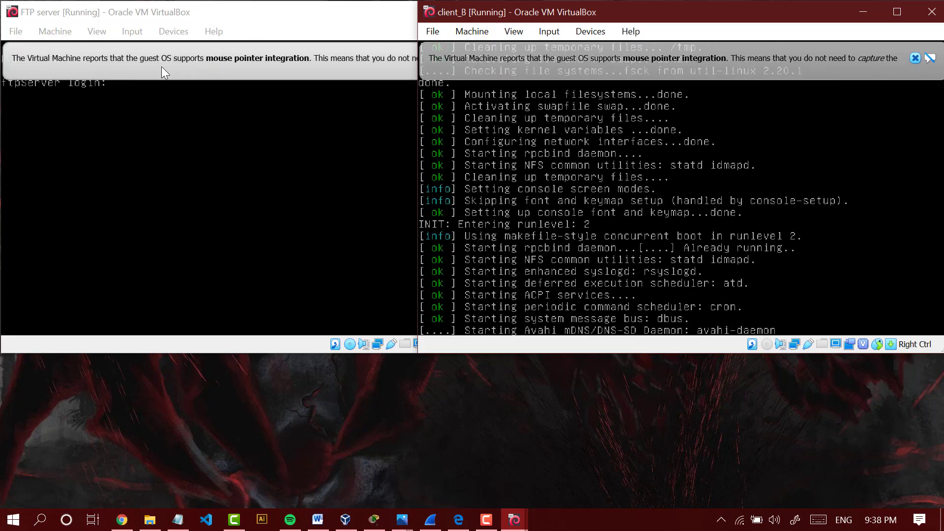
- Arrange the FTP server and client_B windows side by side again, and dismiss the FTP server's mouse pointer integration notice
{"action": "left_click_drag", "start_coordinate": [157, 24], "coordinate": [0, 84]}
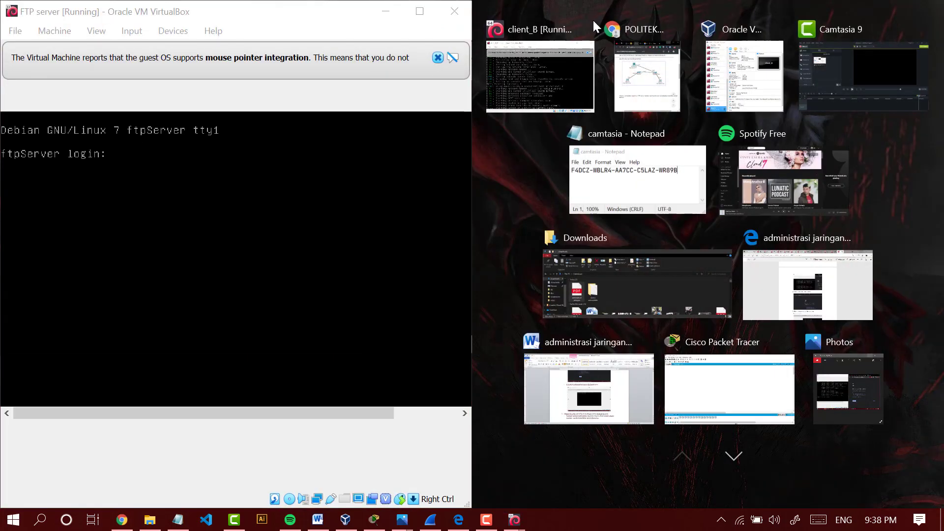
{"action": "left_click", "coordinate": [545, 41]}
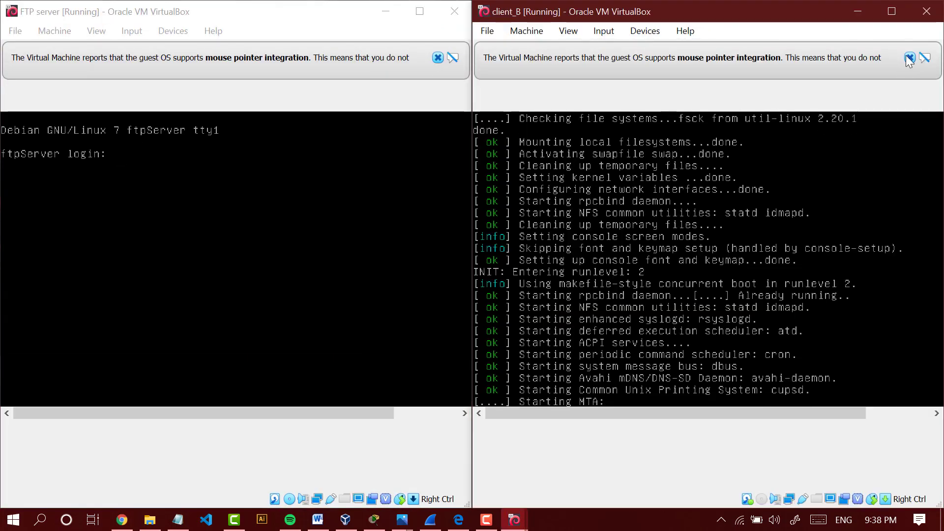
{"action": "left_click", "coordinate": [430, 60]}
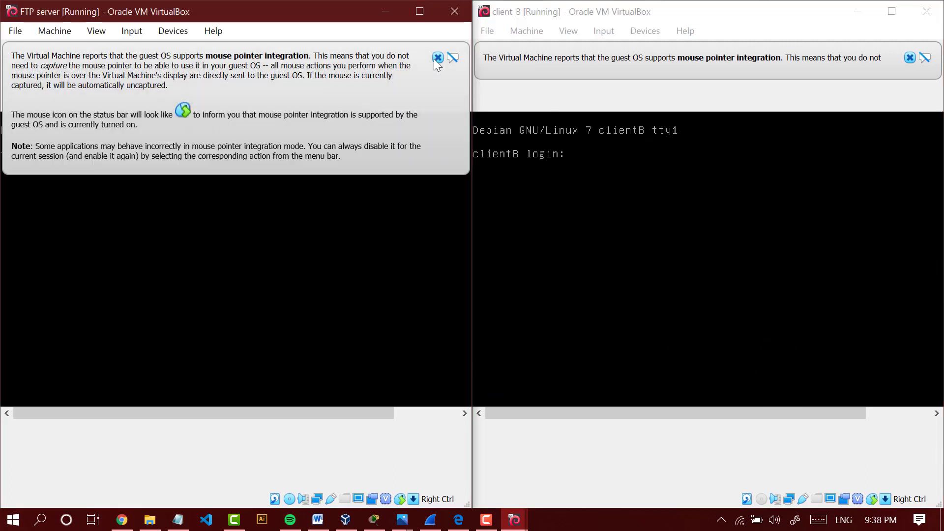
{"action": "left_click", "coordinate": [438, 59]}
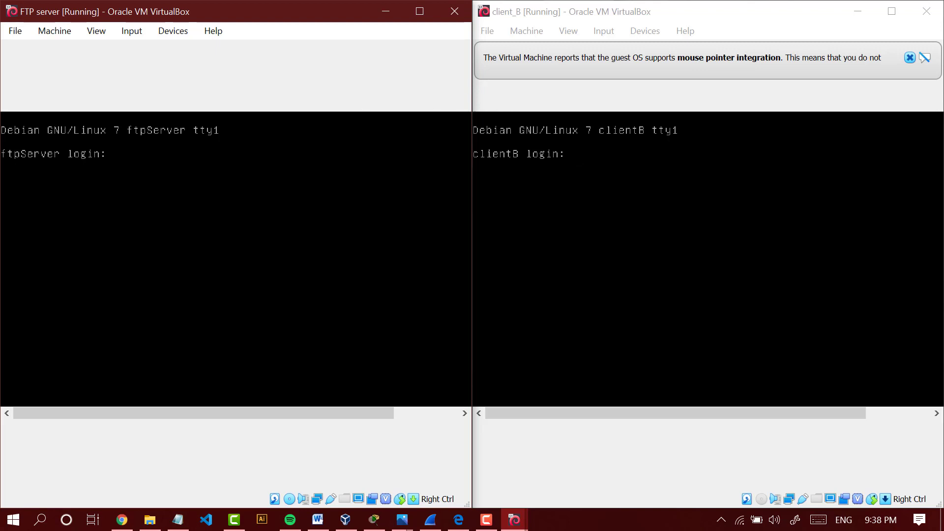
- Log in to the FTP server with the user name and account password, and switch to root with su and the root password
{"action": "type", "text": "nan"}
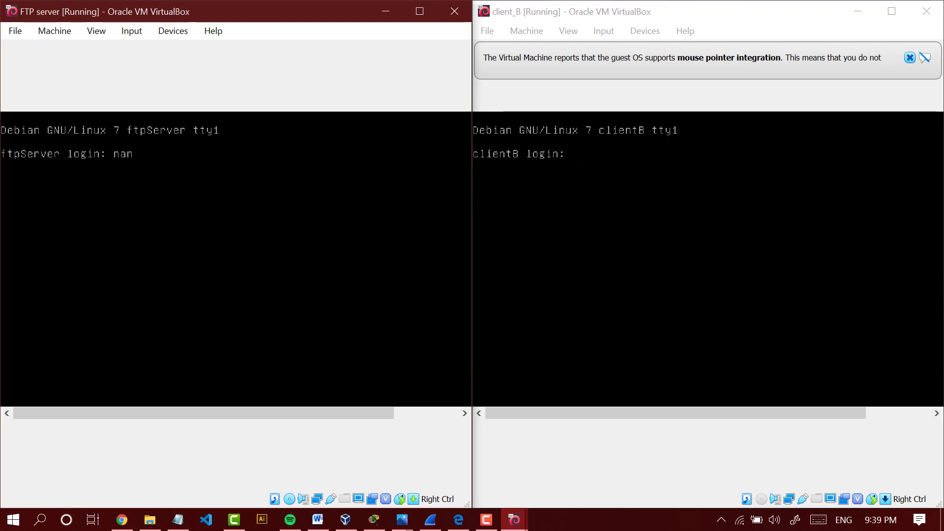
{"action": "key", "text": "BackSpace"}
{"action": "key", "text": "BackSpace"}
{"action": "type", "text": "fadilah"}
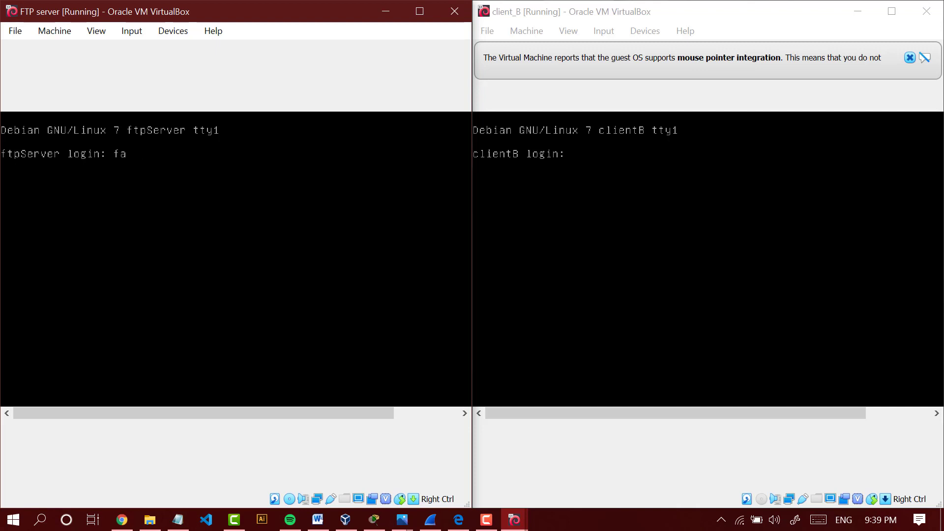
{"action": "key", "text": "Return"}
{"action": "key", "text": "Return"}
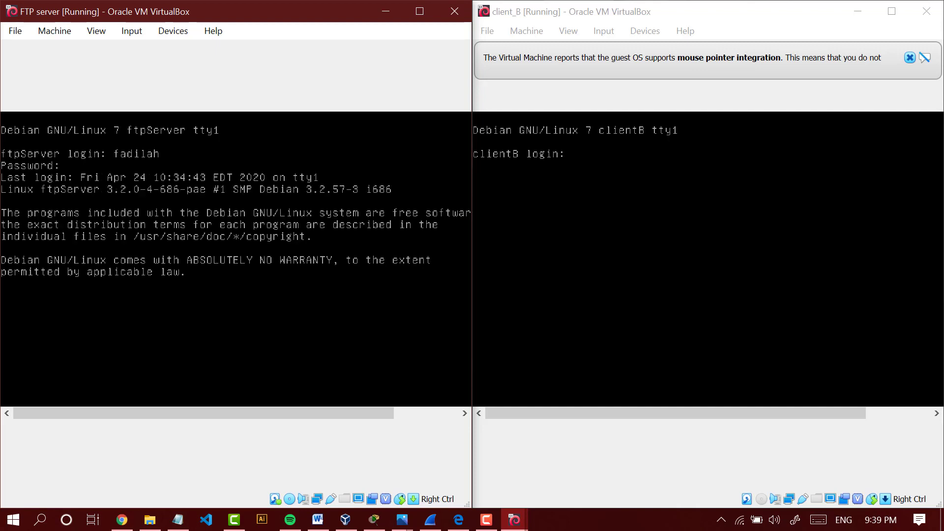
{"action": "type", "text": "su"}
{"action": "key", "text": "Return"}
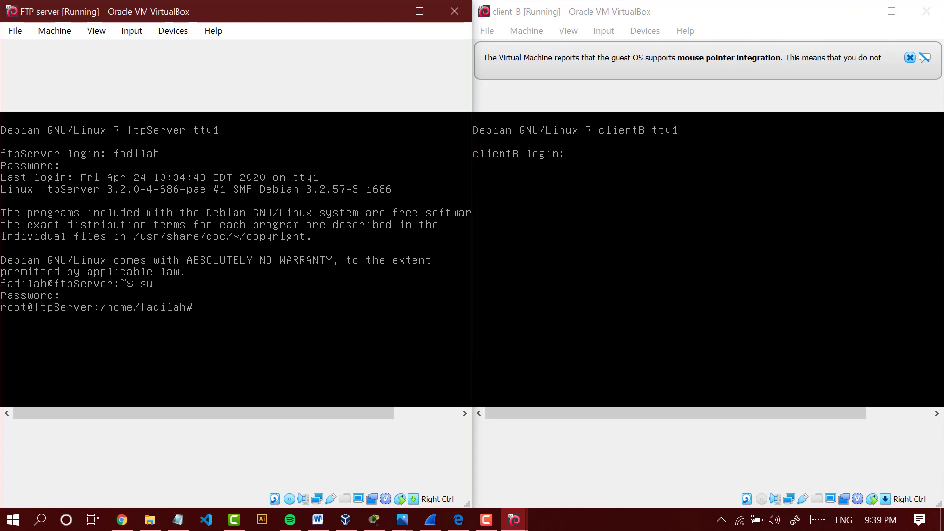
- Log in to client_B with the user name and account password, and switch to root with su and the root password
{"action": "key", "text": "alt+Tab"}
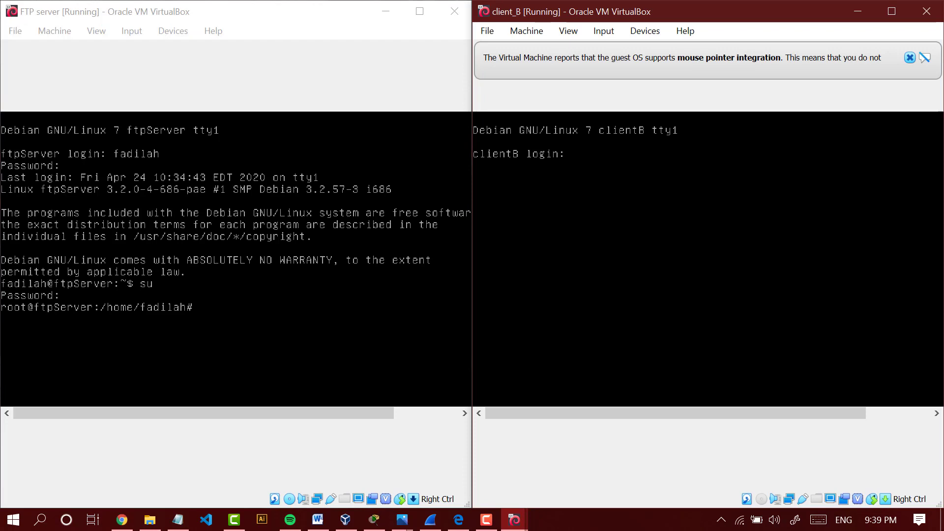
{"action": "type", "text": "gsf"}
{"action": "key", "text": "BackSpace"}
{"action": "key", "text": "BackSpace"}
{"action": "key", "text": "BackSpace"}
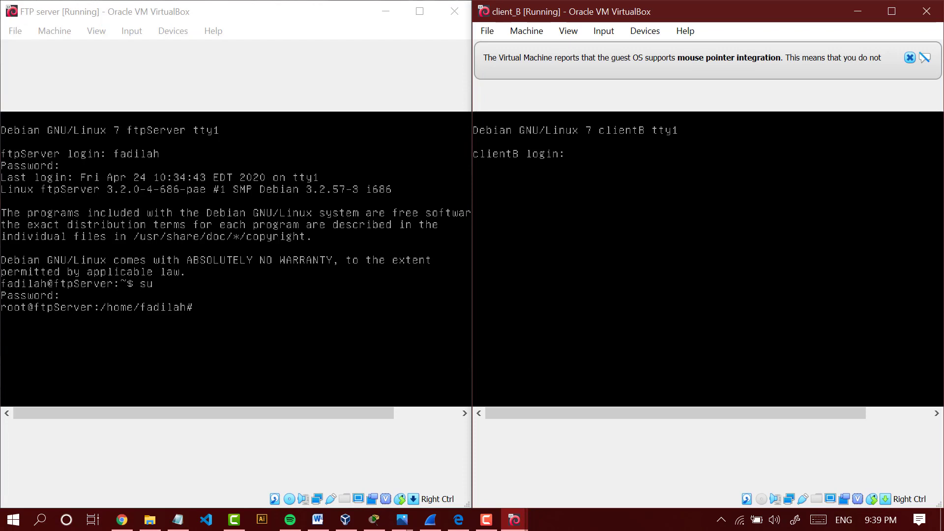
{"action": "type", "text": "fadilah"}
{"action": "key", "text": "Return"}
{"action": "key", "text": "Return"}
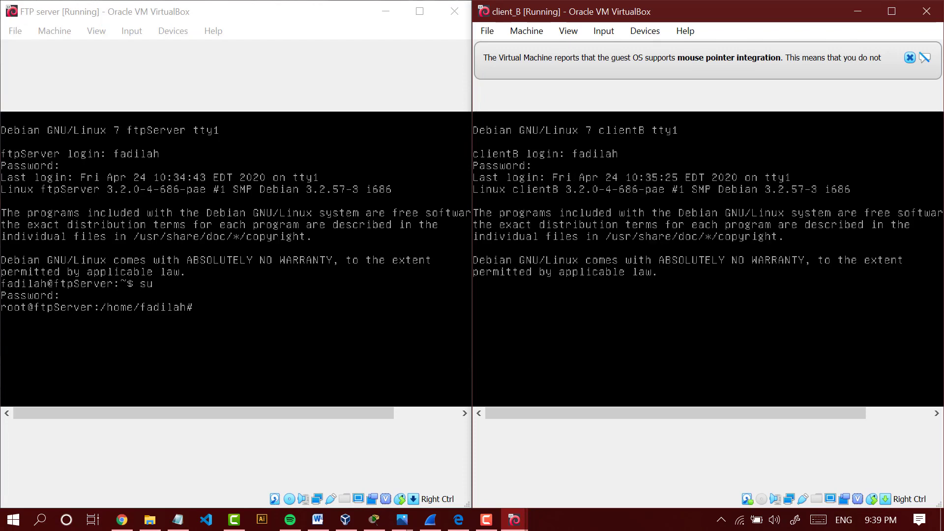
{"action": "key", "text": "BackSpace"}
{"action": "key", "text": "Return"}
{"action": "key", "text": "Return"}
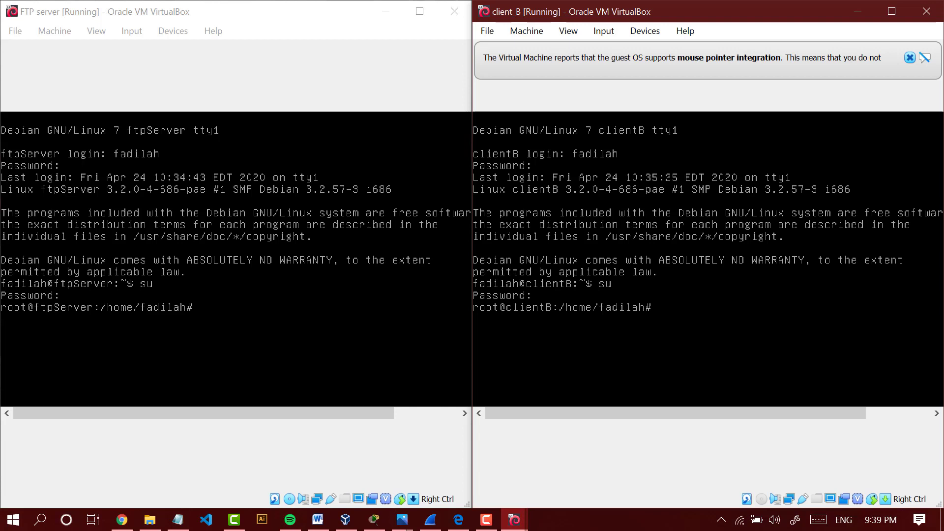
- Check the network interface addresses with ifconfig on client_B and on the FTP server
{"action": "type", "text": "ifconfig"}
{"action": "key", "text": "Return"}
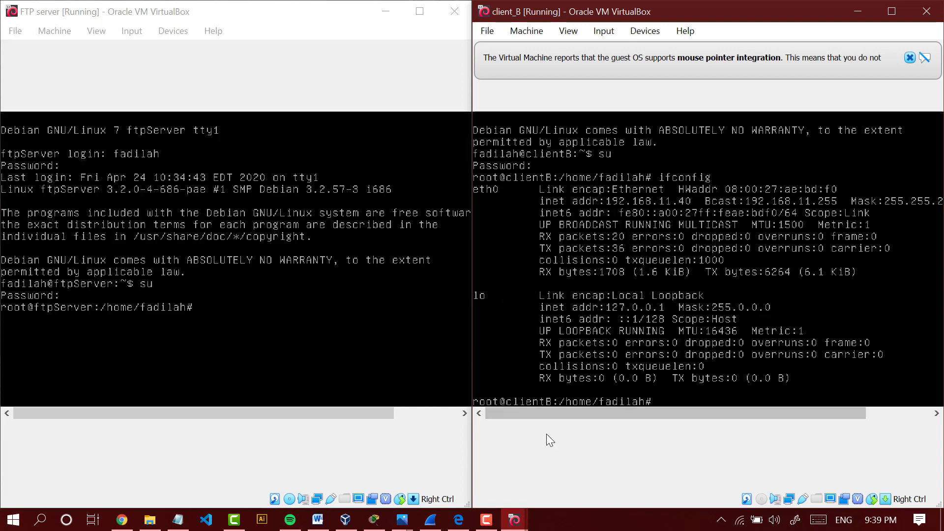
{"action": "left_click", "coordinate": [275, 334]}
{"action": "type", "text": "ifc"}
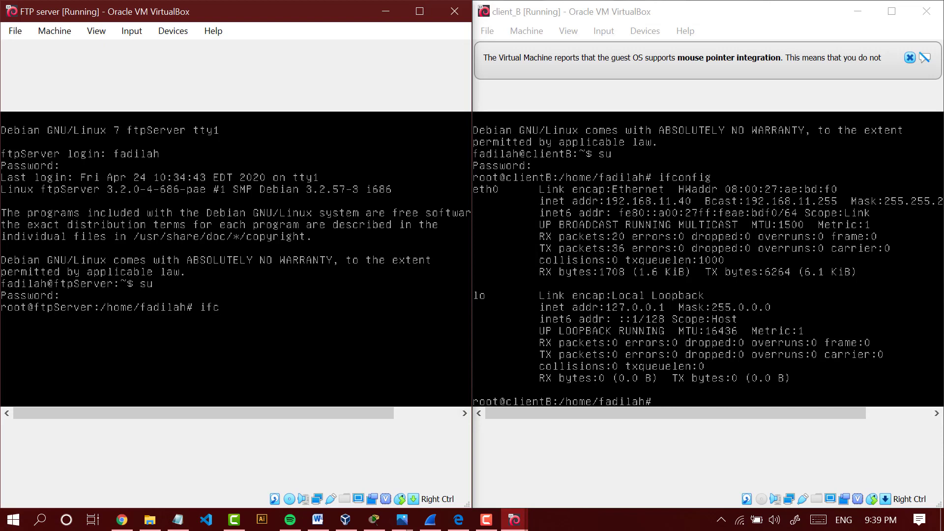
{"action": "type", "text": "onfig"}
{"action": "key", "text": "Return"}
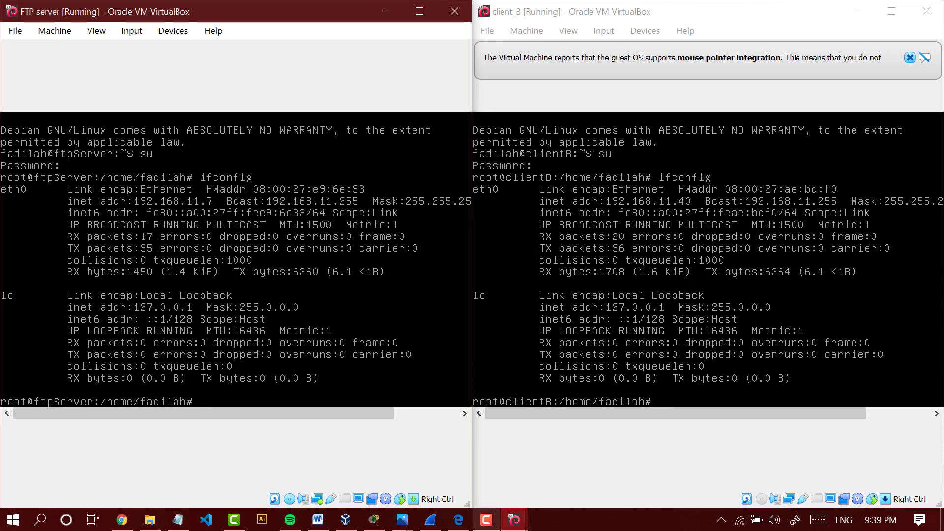
- Open the host's Network Connections window through the Windows network settings' adapter options, with the Settings window minimized
{"action": "left_click", "coordinate": [590, 519]}
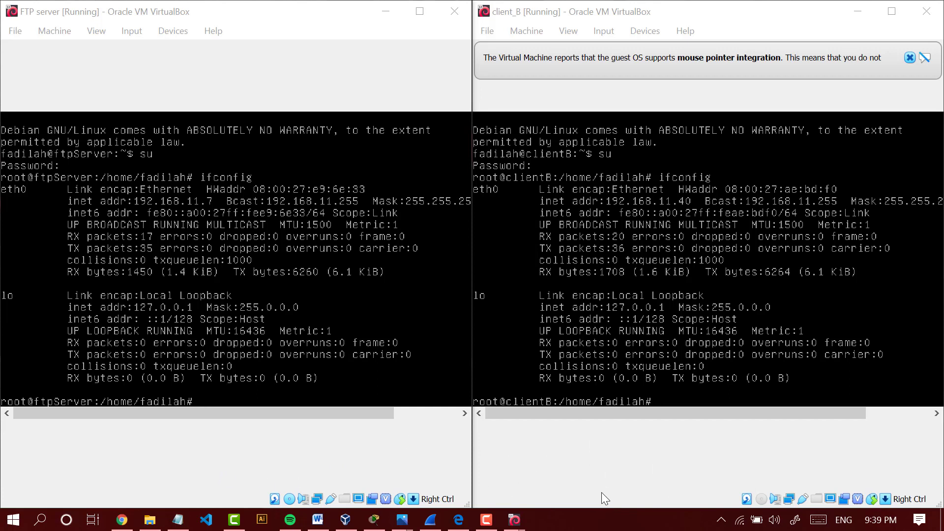
{"action": "left_click", "coordinate": [623, 465]}
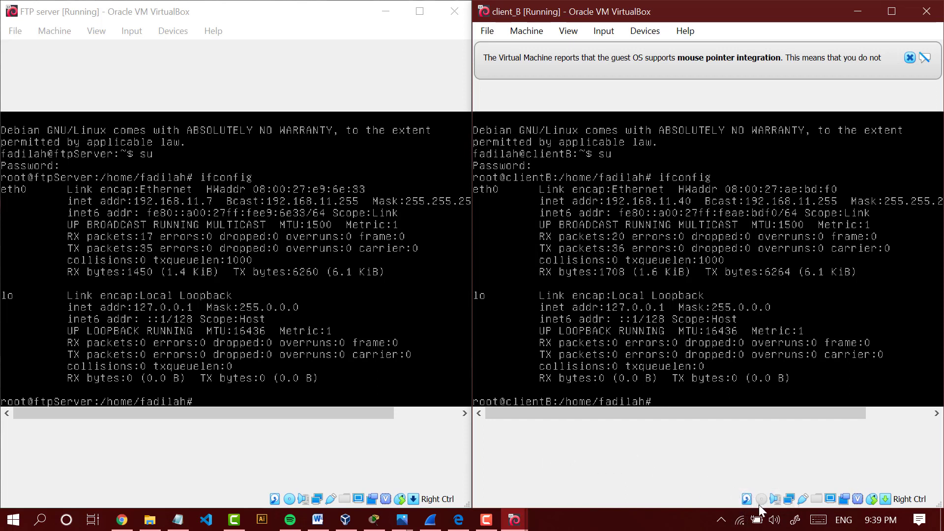
{"action": "right_click", "coordinate": [739, 521]}
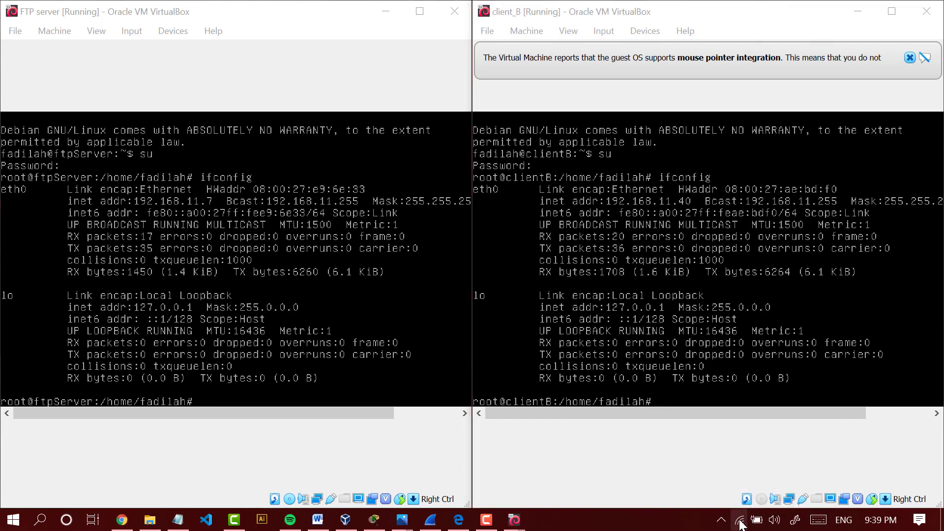
{"action": "left_click", "coordinate": [745, 506]}
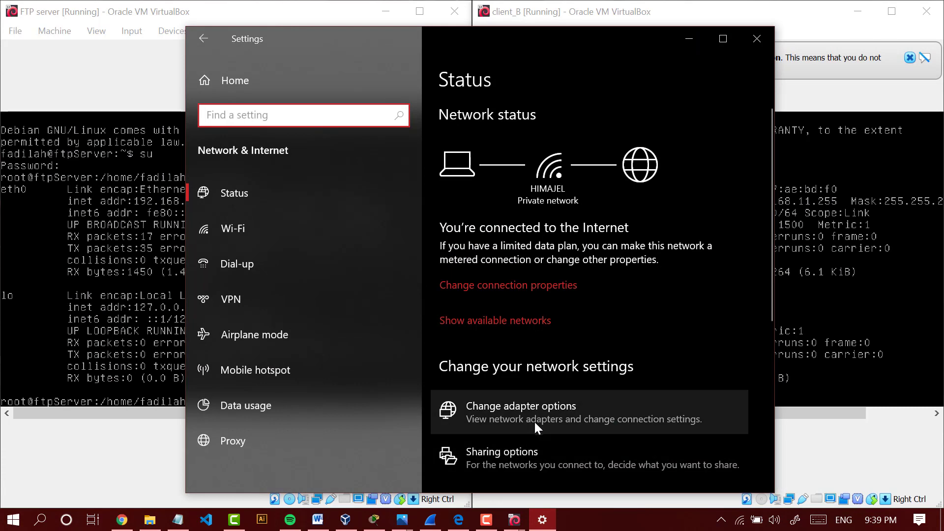
{"action": "left_click", "coordinate": [526, 411]}
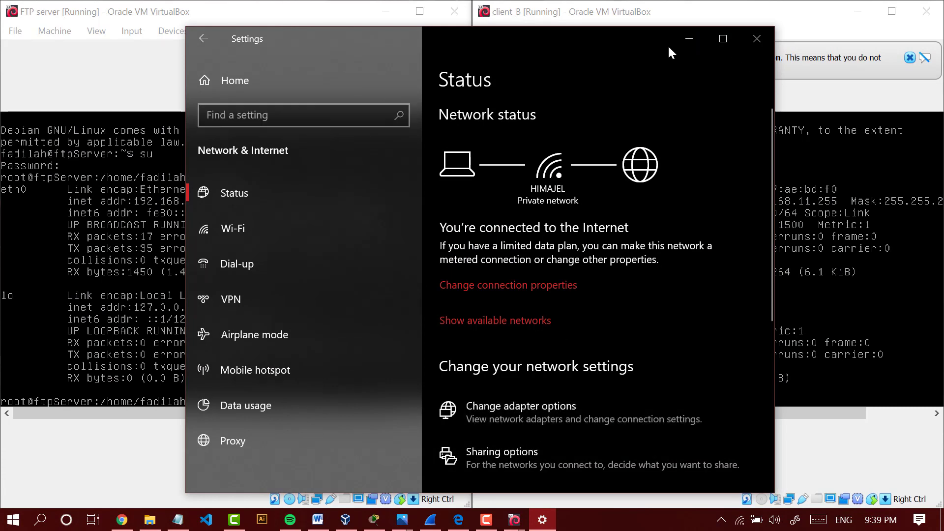
{"action": "left_click", "coordinate": [687, 43]}
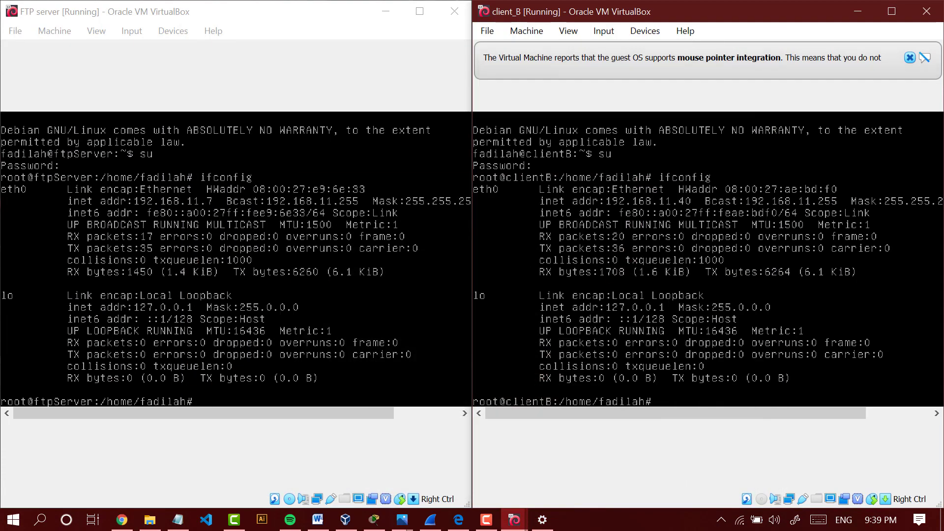
{"action": "left_click", "coordinate": [343, 59]}
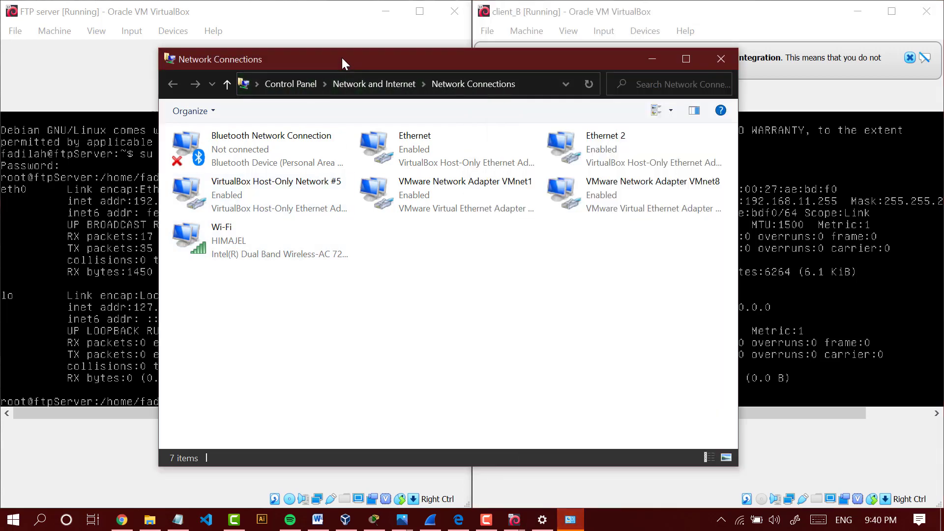
{"action": "left_click_drag", "start_coordinate": [342, 59], "coordinate": [391, 38]}
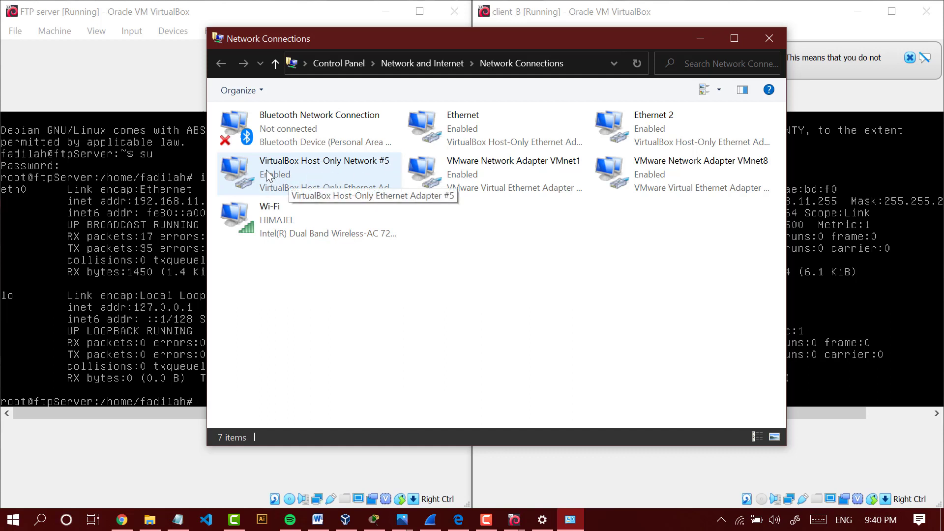
- Open the Internet Protocol Version 4 (TCP/IPv4) properties of the VirtualBox Host-Only Network #5 adapter
{"action": "left_click", "coordinate": [349, 173]}
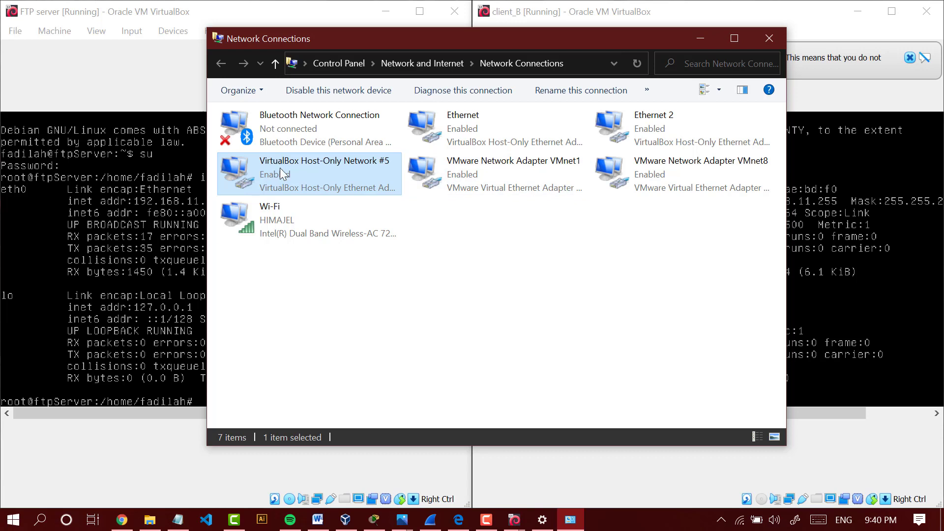
{"action": "right_click", "coordinate": [332, 166]}
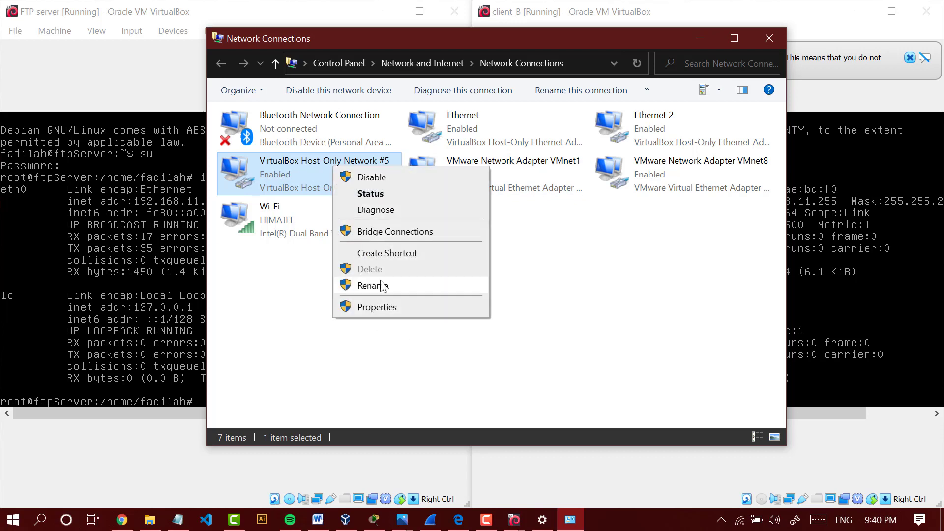
{"action": "left_click", "coordinate": [380, 309]}
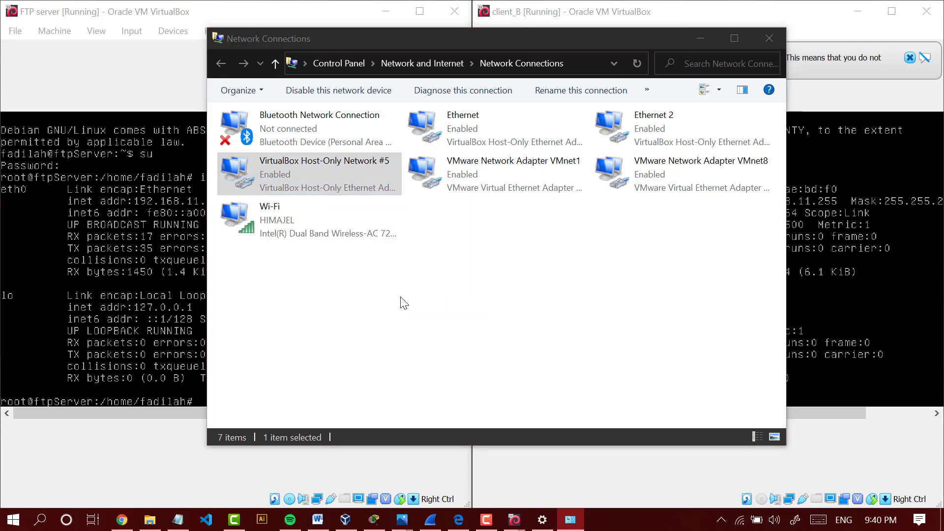
{"action": "double_click", "coordinate": [350, 296]}
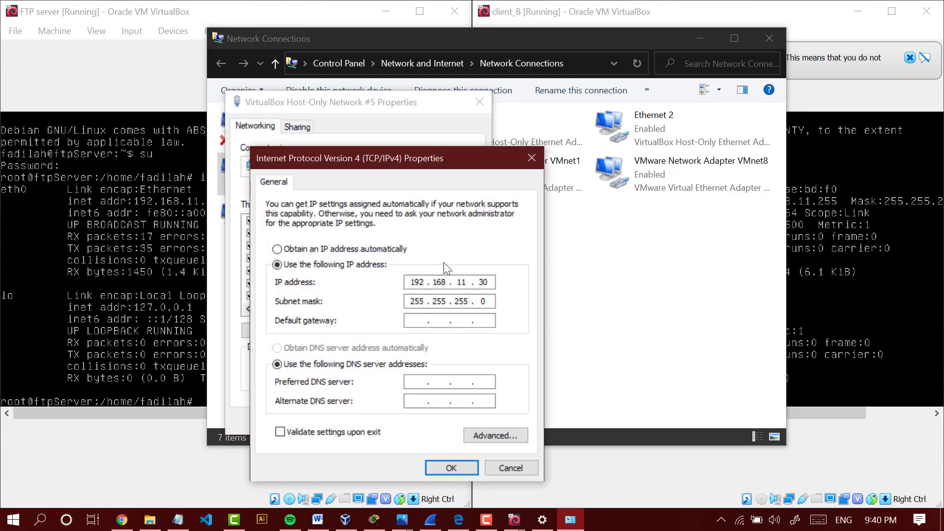
- Compare the host-only adapter's IP address with Client A's address in the assignment's topology in Chrome, and return to the IPv4 properties
{"action": "double_click", "coordinate": [461, 283]}
{"action": "left_click", "coordinate": [462, 284]}
{"action": "left_click", "coordinate": [122, 519]}
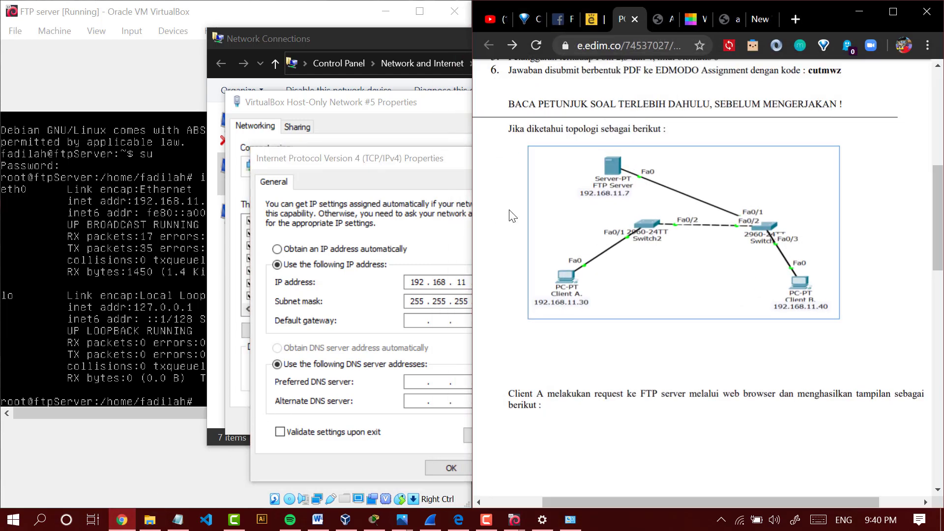
{"action": "left_click", "coordinate": [460, 269]}
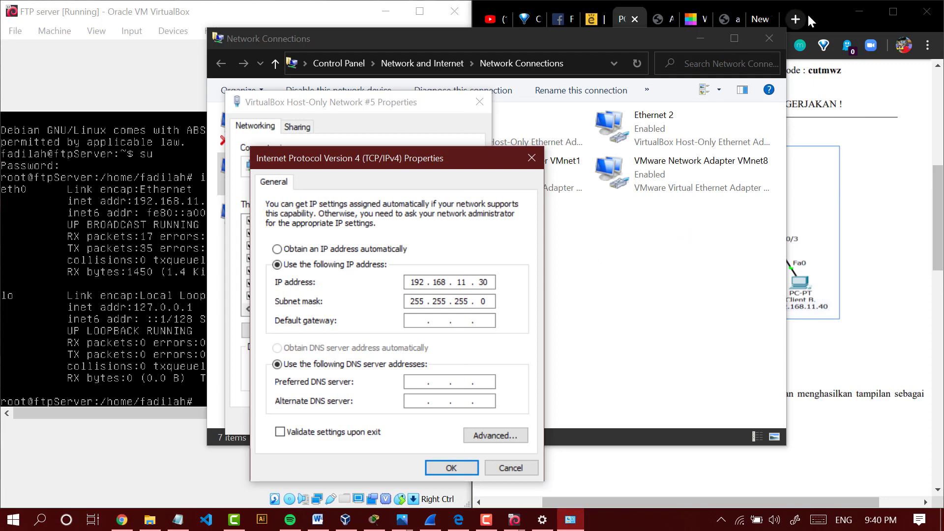
- Minimize Chrome, accept the host-only adapter's IPv4 and network properties, and close the Network Connections window
{"action": "left_click", "coordinate": [851, 7]}
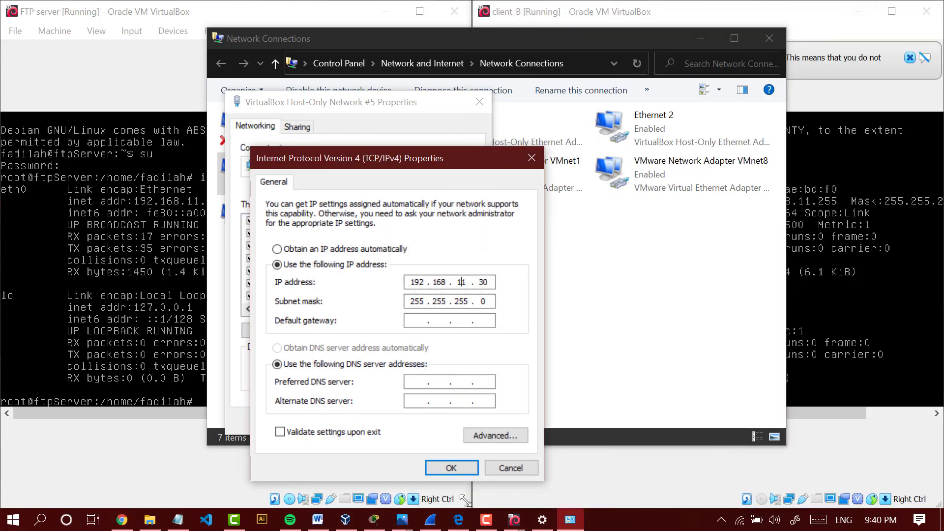
{"action": "left_click", "coordinate": [466, 469]}
{"action": "left_click", "coordinate": [399, 422]}
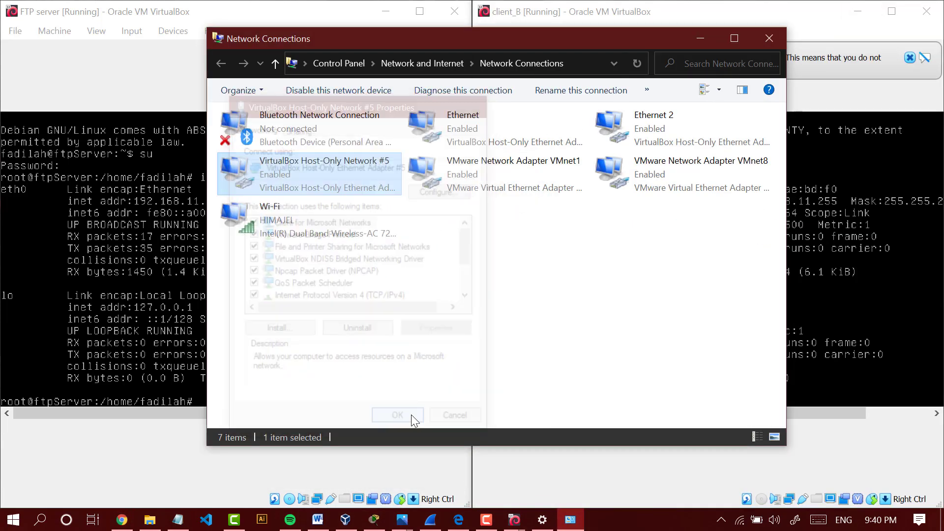
{"action": "left_click", "coordinate": [766, 39]}
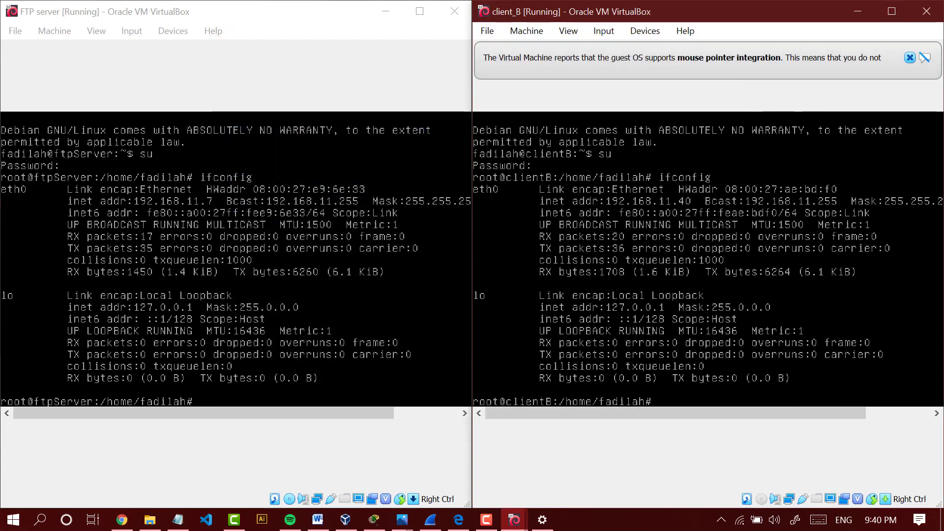
- Ping the FTP server at 192.168.11.7 from client_B, and stop the ping after several attempts
{"action": "type", "text": "ping 18"}
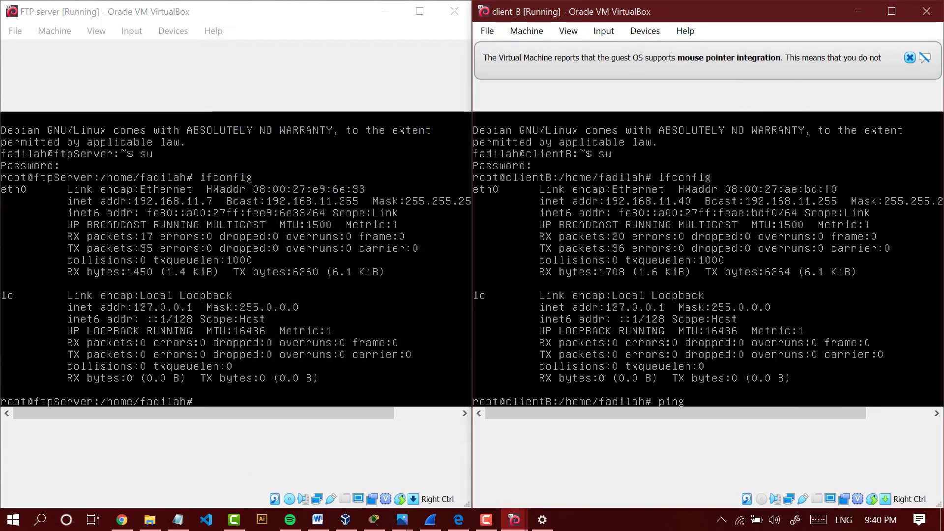
{"action": "key", "text": "BackSpace"}
{"action": "type", "text": "892"}
{"action": "key", "text": "BackSpace"}
{"action": "key", "text": "BackSpace"}
{"action": "key", "text": "BackSpace"}
{"action": "type", "text": "82"}
{"action": "key", "text": "BackSpace"}
{"action": "type", "text": "92.168"}
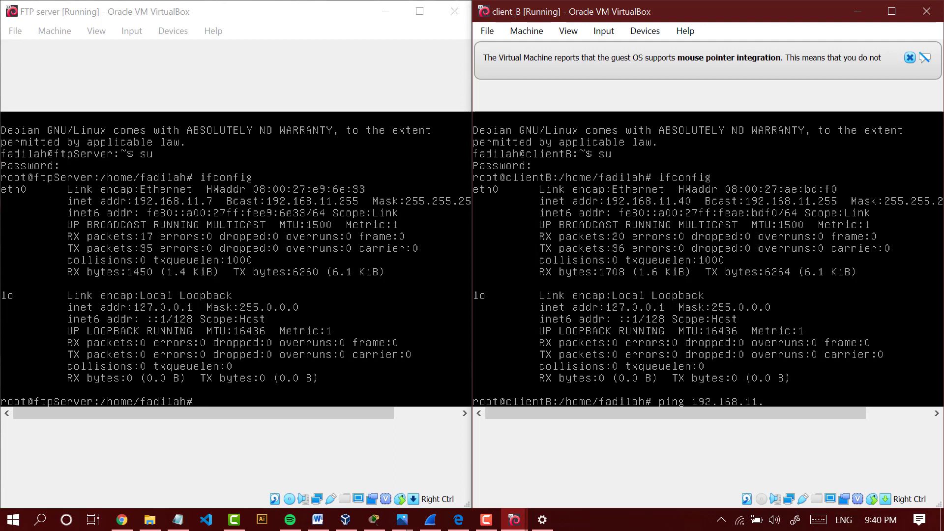
{"action": "key", "text": "Return"}
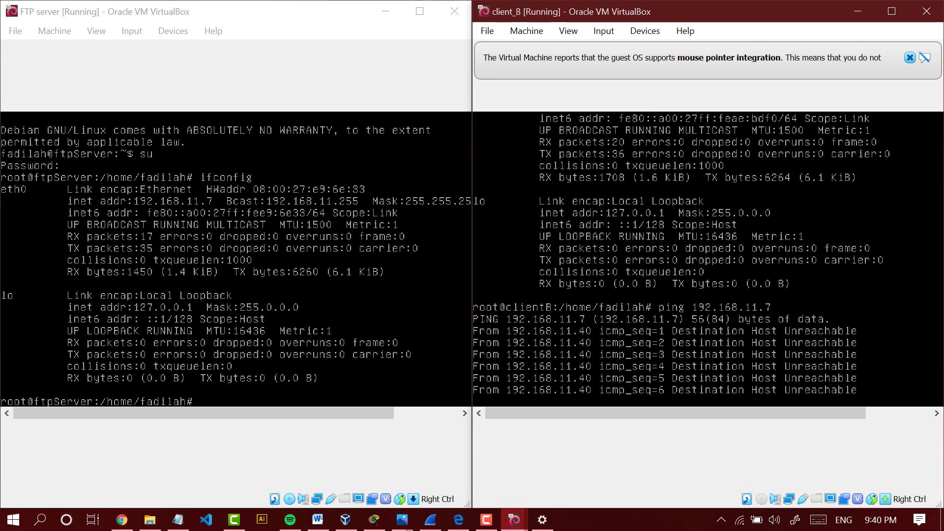
{"action": "key", "text": "ctrl+c"}
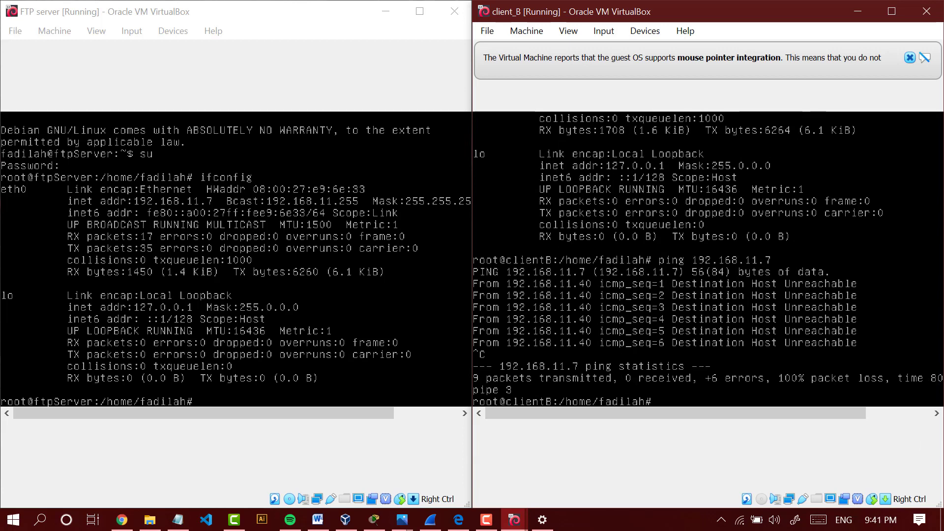
- Repeat the ping to 192.168.11.7 from client_B, stop it, and recheck client_B's network interfaces with ifconfig
{"action": "key", "text": "Up"}
{"action": "key", "text": "Return"}
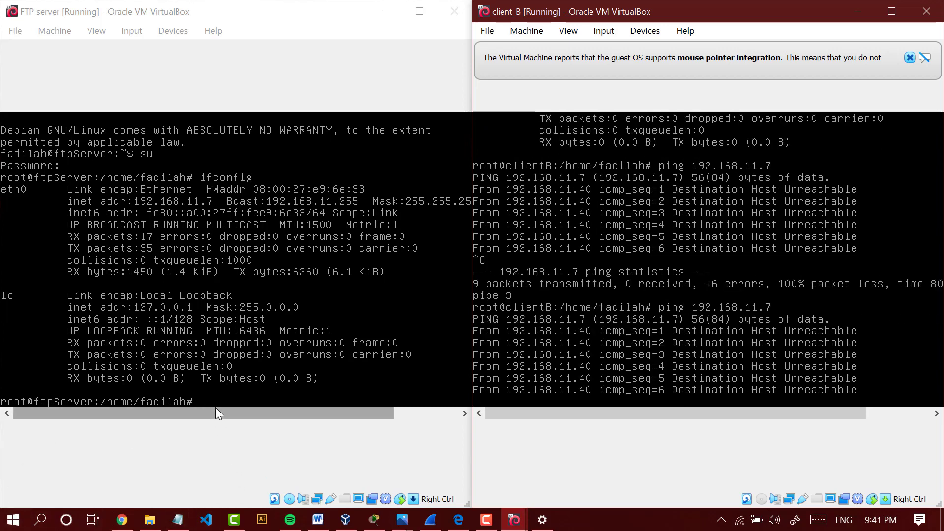
{"action": "left_click_drag", "start_coordinate": [216, 409], "coordinate": [236, 415]}
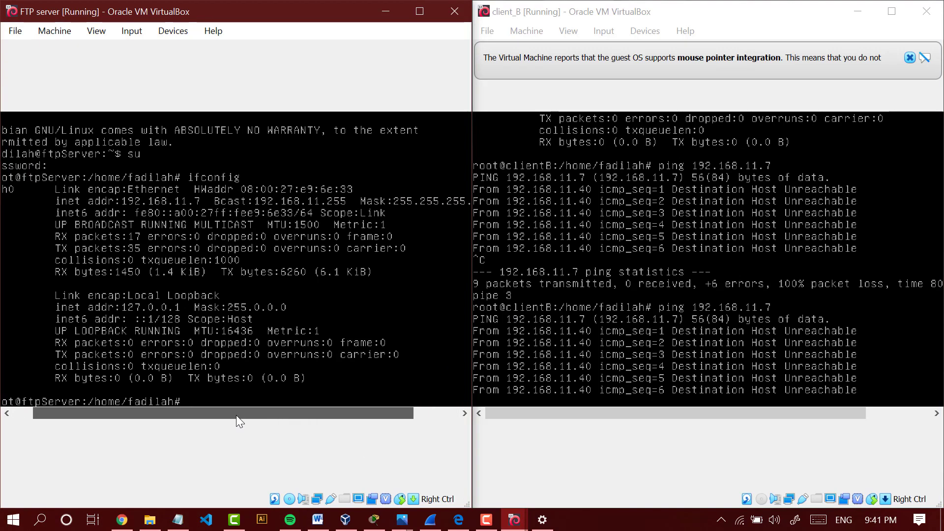
{"action": "left_click", "coordinate": [590, 319]}
{"action": "key", "text": "ctrl+c"}
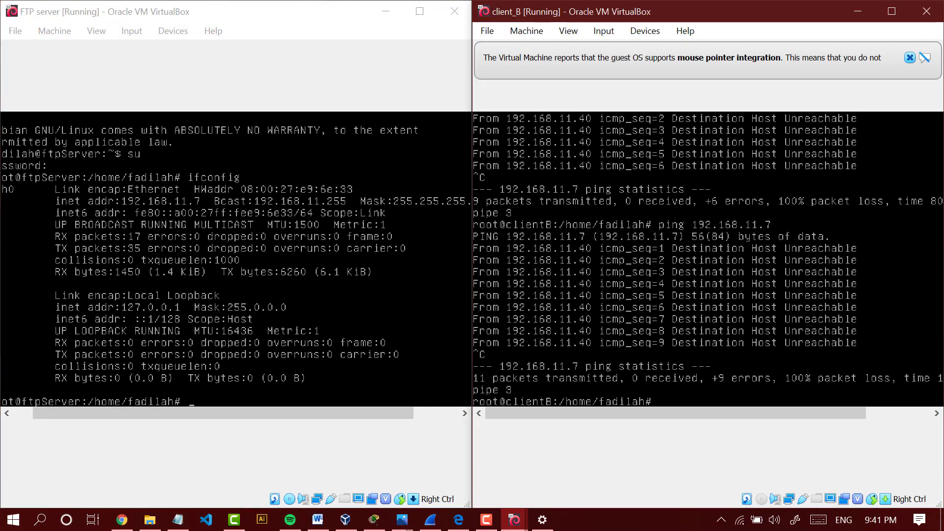
{"action": "type", "text": "ifconfig"}
{"action": "key", "text": "Return"}
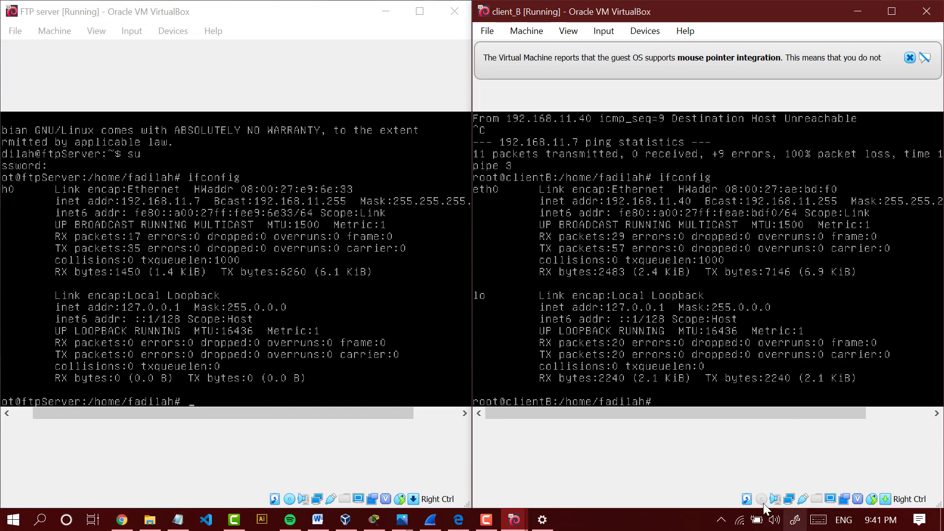
- Set client_B's Adapter 1 to VirtualBox Host-Only Ethernet Adapter #5 in its network settings
{"action": "right_click", "coordinate": [788, 500]}
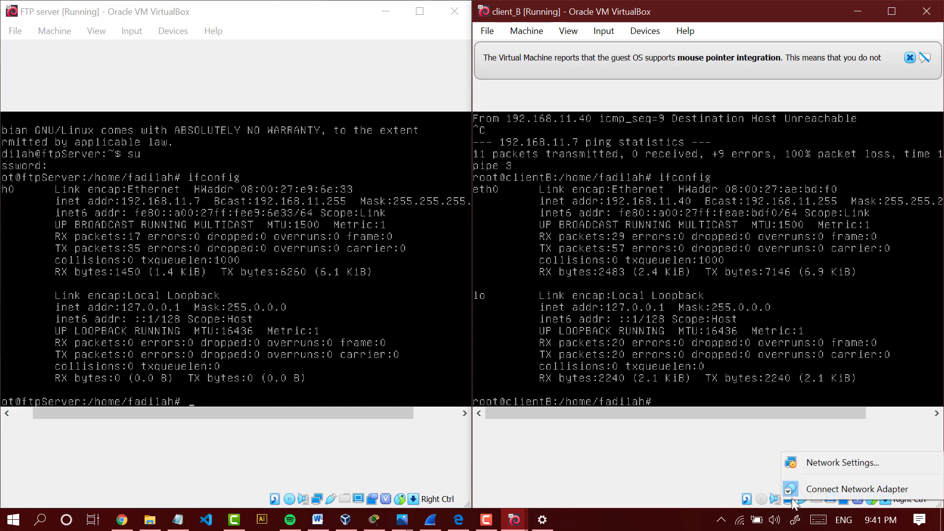
{"action": "left_click", "coordinate": [819, 461]}
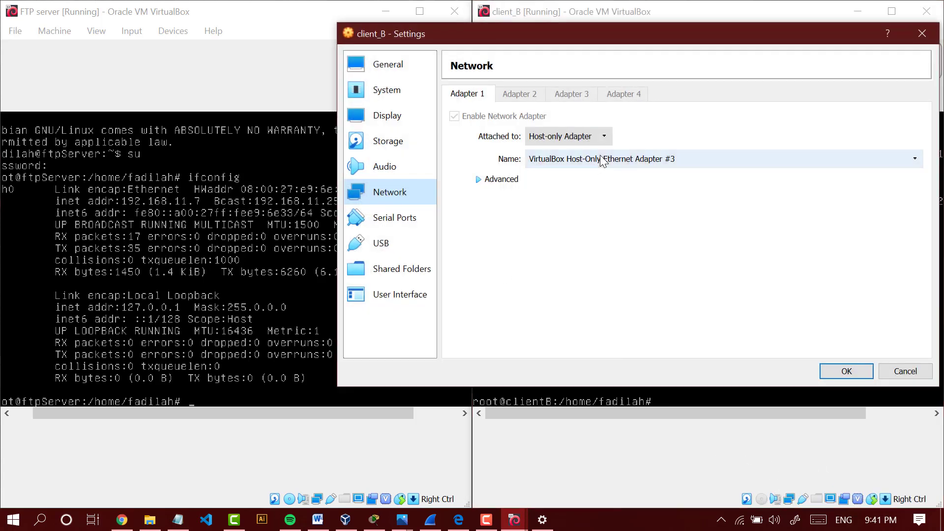
{"action": "left_click", "coordinate": [600, 156]}
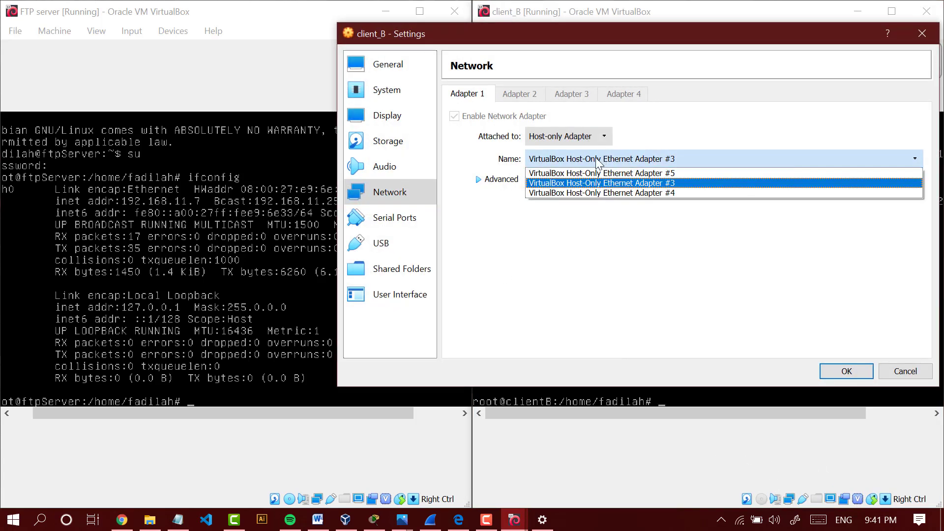
{"action": "left_click", "coordinate": [634, 173]}
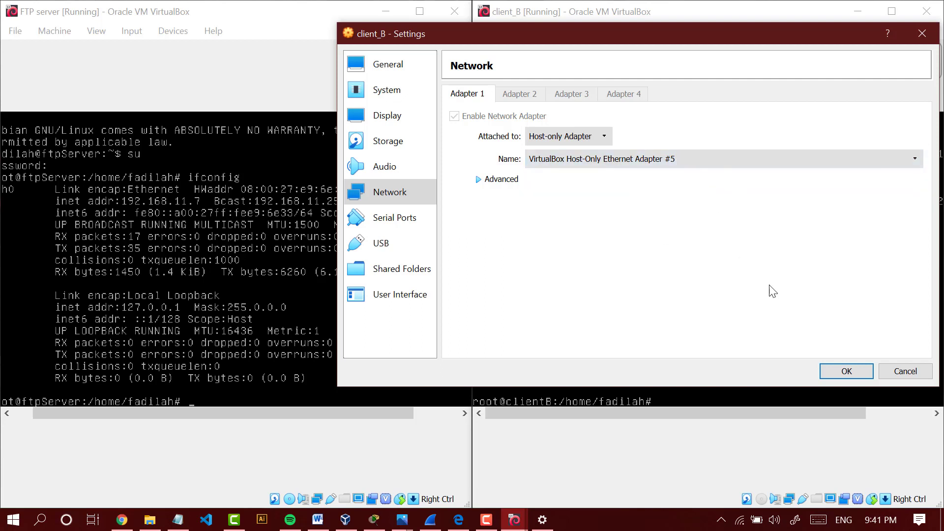
{"action": "left_click", "coordinate": [846, 374]}
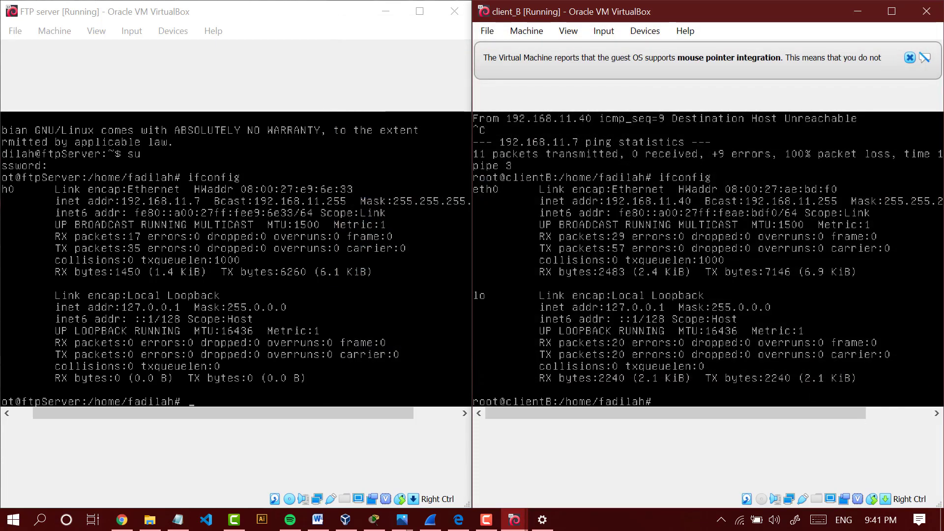
- Test the connection from client_B to the FTP server with ping 192.168.11.7, and stop it after a few replies
{"action": "key", "text": "Up"}
{"action": "key", "text": "Up"}
{"action": "key", "text": "Return"}
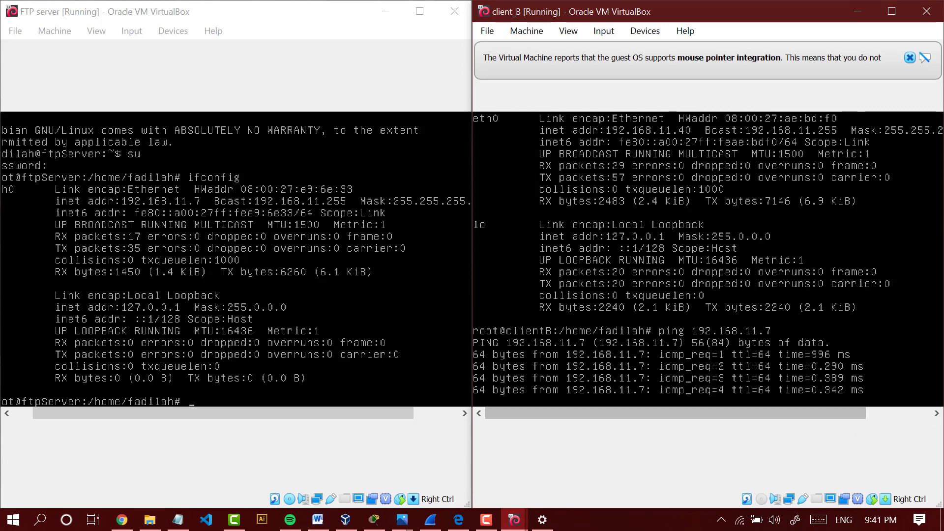
{"action": "key", "text": "ctrl+c"}
- Start a continuous ping from client_B to the Windows host at 192.168.11.30
{"action": "key", "text": "Up"}
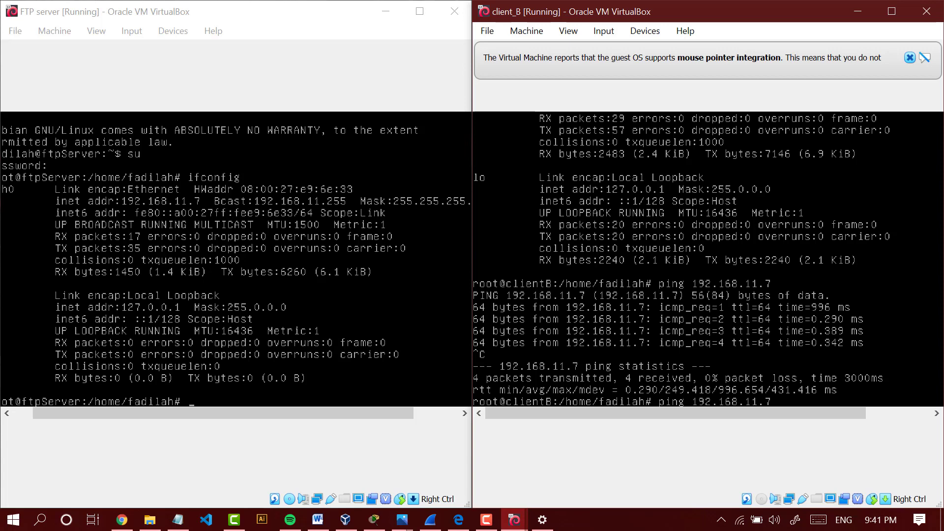
{"action": "type", "text": "30"}
{"action": "key", "text": "Return"}
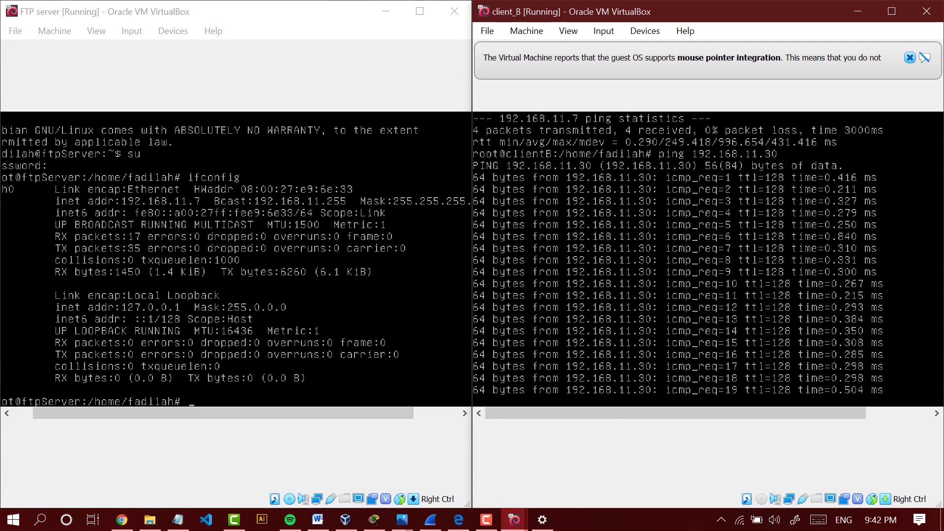
- Open Windows Defender Firewall on the host and move its window aside so client_B's ping output can be seen
{"action": "key", "text": "super"}
{"action": "type", "text": "for"}
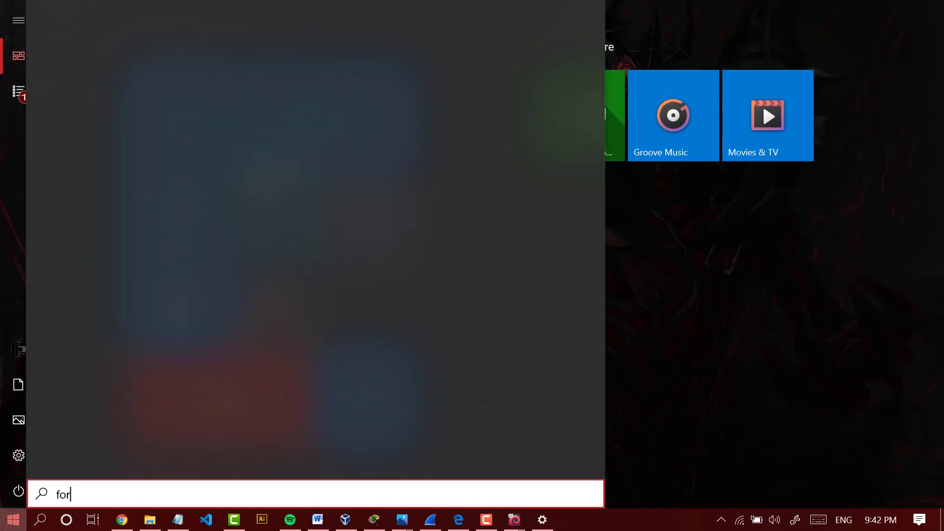
{"action": "key", "text": "BackSpace"}
{"action": "key", "text": "BackSpace"}
{"action": "type", "text": "irewa"}
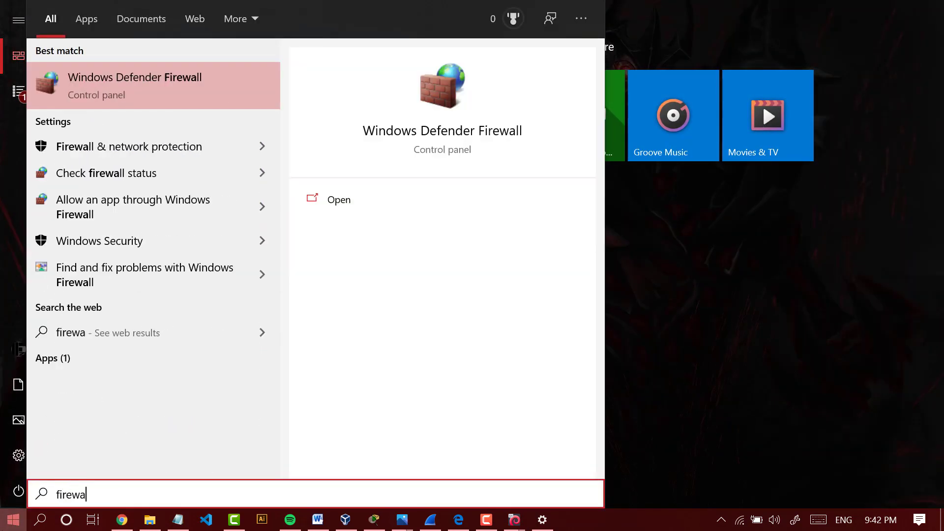
{"action": "left_click", "coordinate": [176, 90]}
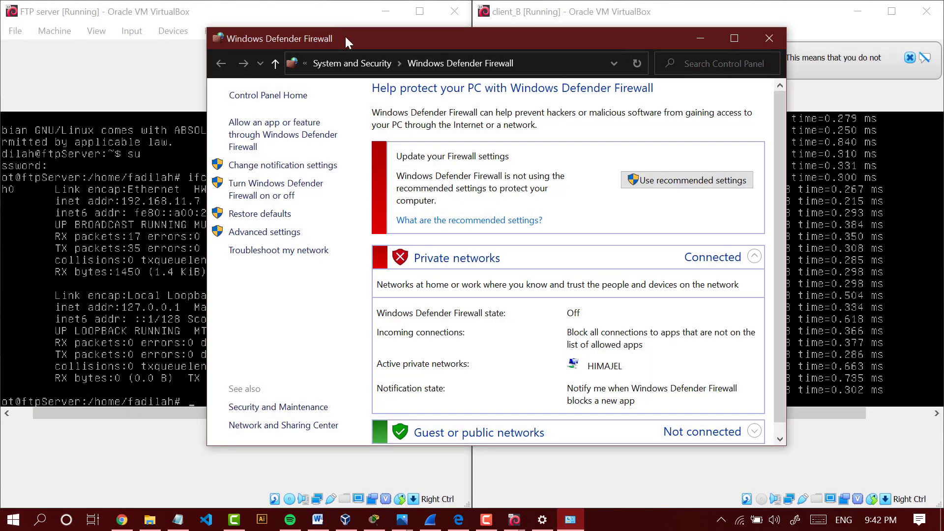
{"action": "left_click_drag", "start_coordinate": [344, 34], "coordinate": [149, 7]}
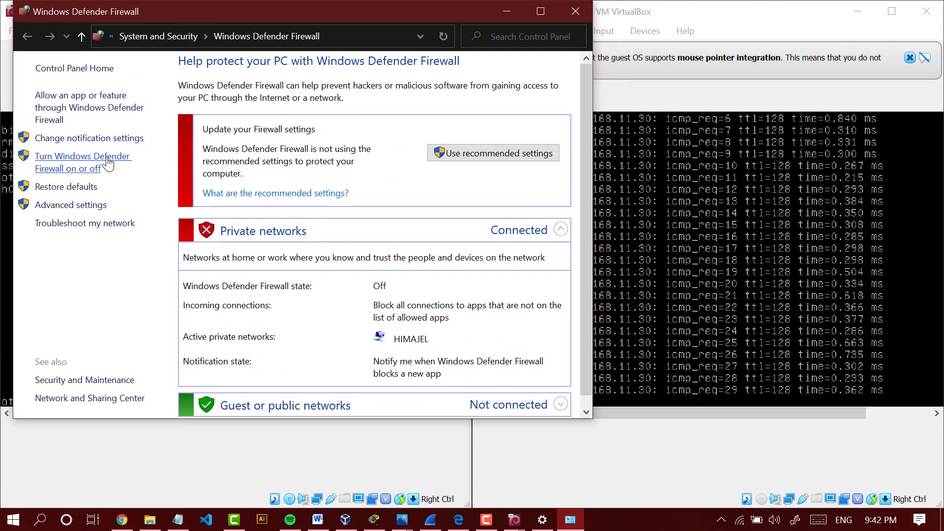
- Choose to turn on Windows Defender Firewall for private networks in the firewall's customize settings
{"action": "left_click", "coordinate": [129, 159]}
{"action": "left_click", "coordinate": [31, 41]}
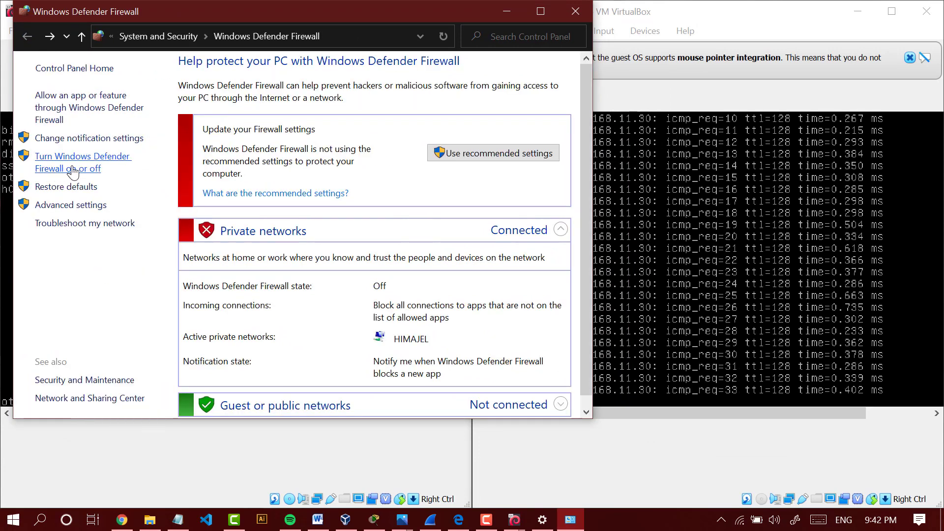
{"action": "left_click", "coordinate": [67, 170]}
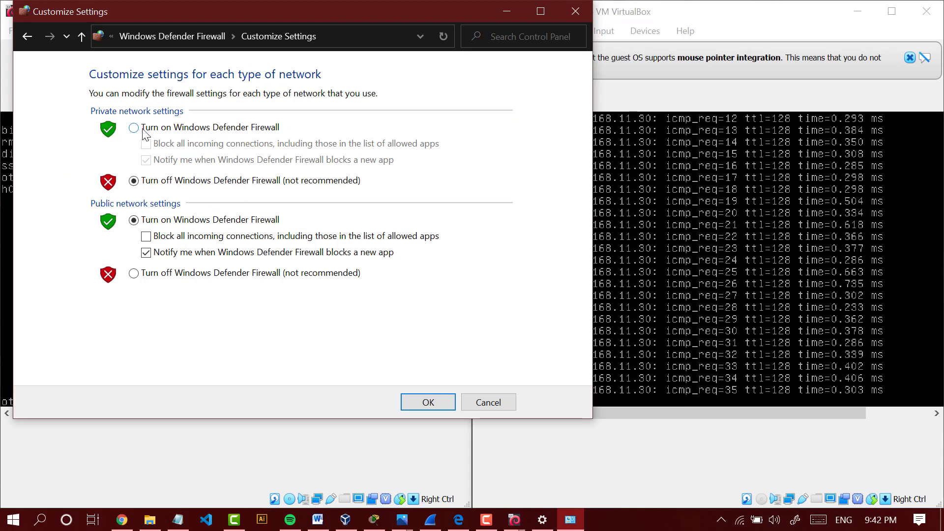
{"action": "mouse_move", "coordinate": [180, 20]}
{"action": "left_mouse_down"}
{"action": "mouse_move", "coordinate": [144, 19]}
{"action": "mouse_move", "coordinate": [172, 29]}
{"action": "left_mouse_up"}
{"action": "left_click", "coordinate": [74, 140]}
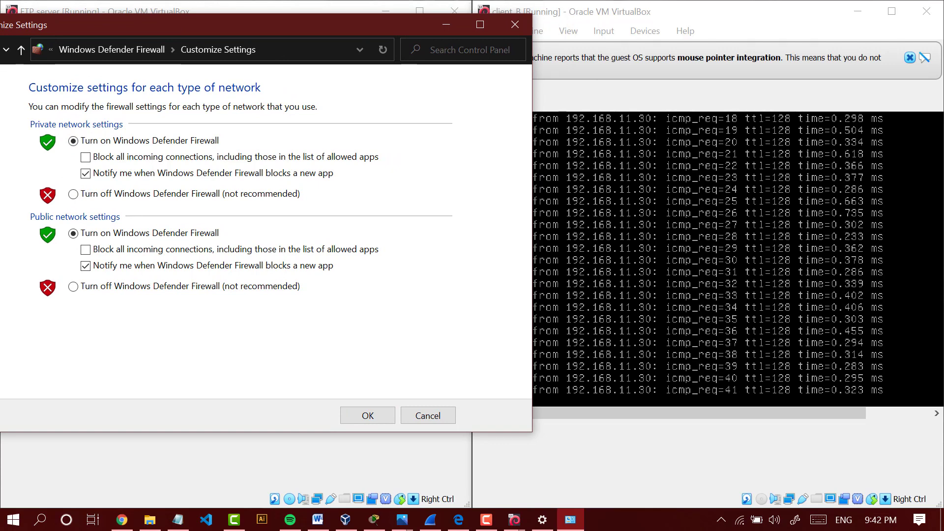
- Stop the running ping on client_B and restart the ping to 192.168.11.30
{"action": "left_click", "coordinate": [704, 260]}
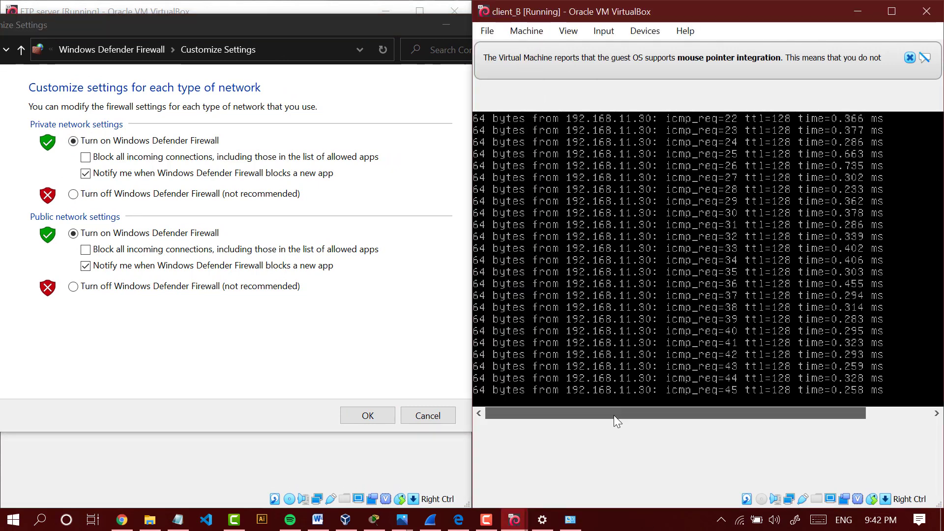
{"action": "key", "text": "ctrl+c"}
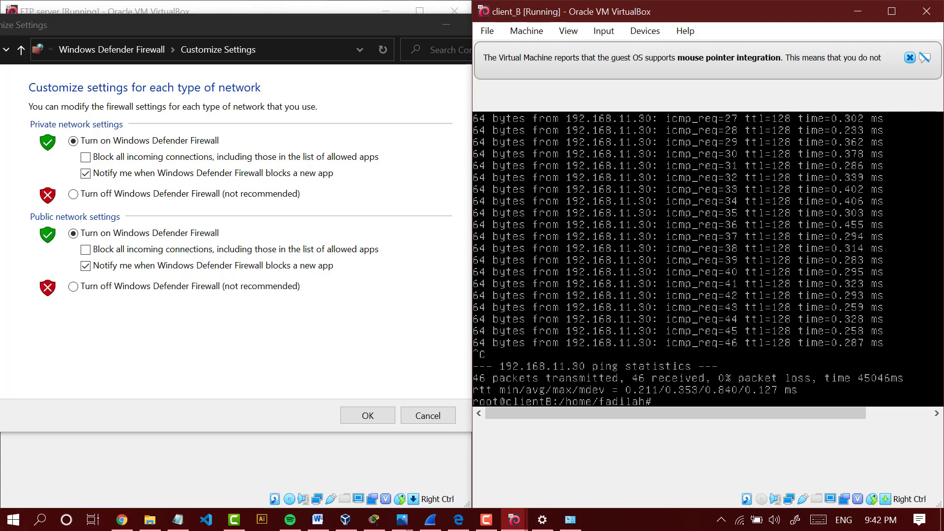
{"action": "key", "text": "Return"}
{"action": "key", "text": "Up"}
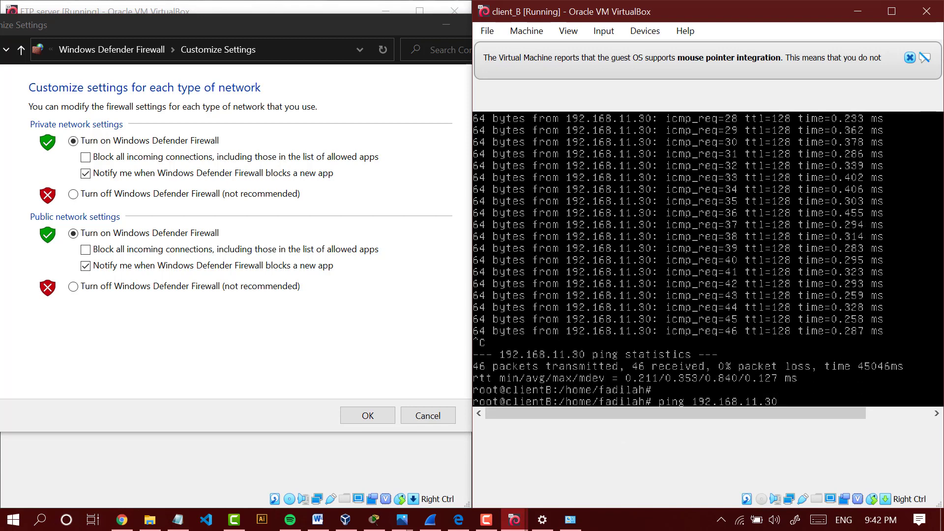
{"action": "key", "text": "Return"}
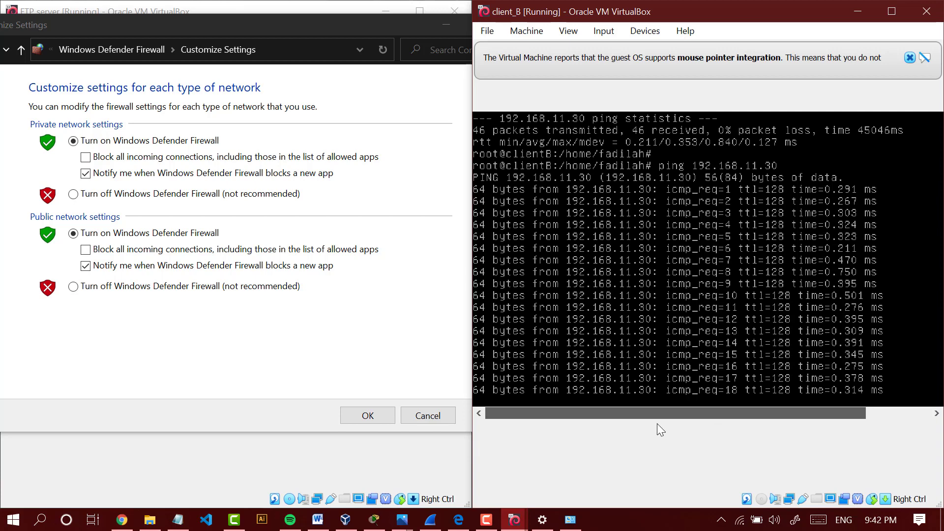
- Apply the firewall's customized network settings and close the Windows Defender Firewall window
{"action": "left_click", "coordinate": [374, 421]}
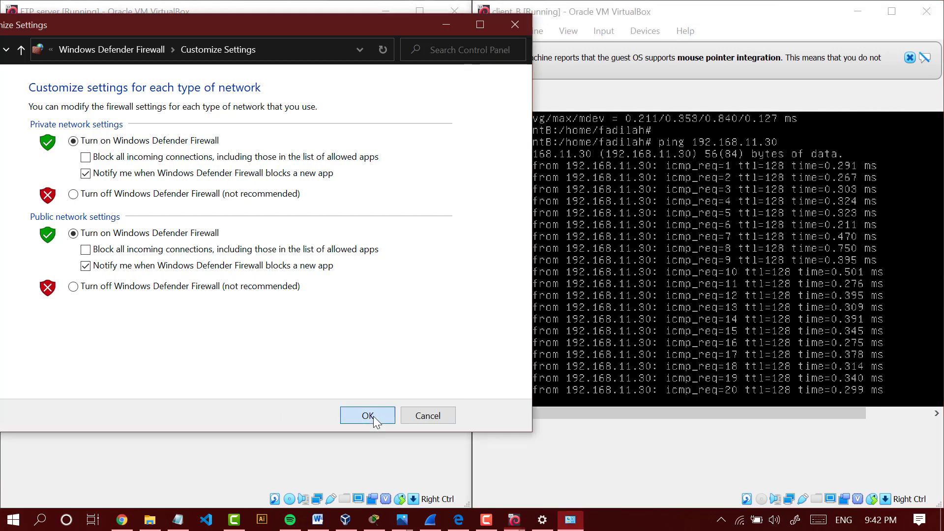
{"action": "left_click", "coordinate": [368, 416]}
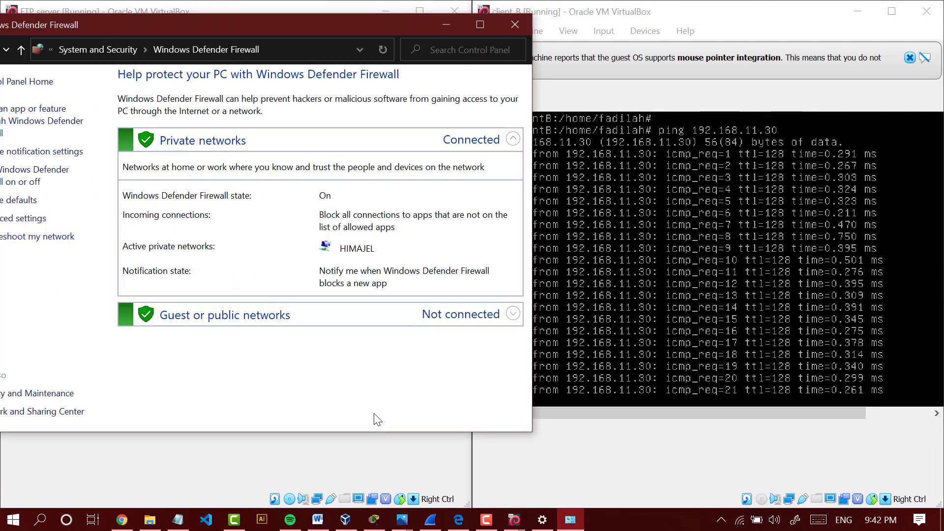
{"action": "left_click", "coordinate": [515, 26]}
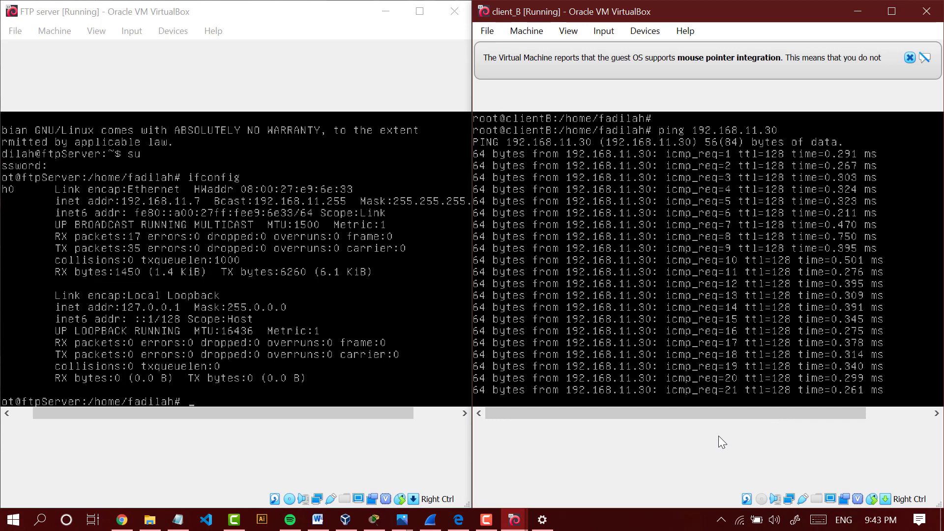
- Search the host for the firewall settings and open Windows Defender Firewall
{"action": "left_click", "coordinate": [8, 514]}
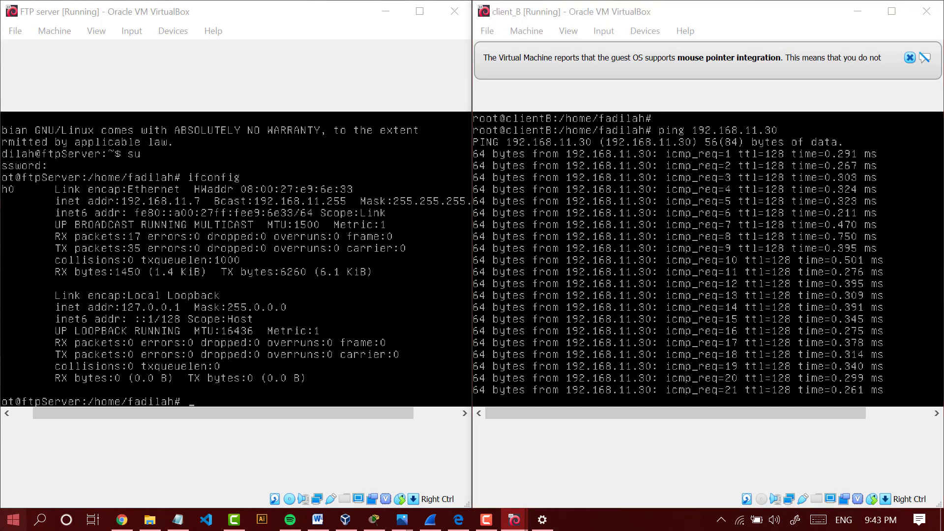
{"action": "type", "text": "f"}
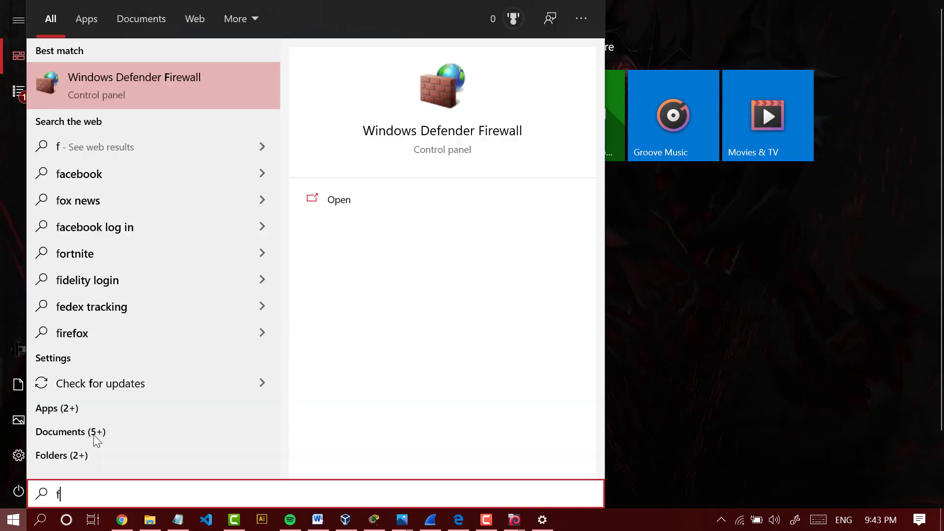
{"action": "type", "text": "irewa"}
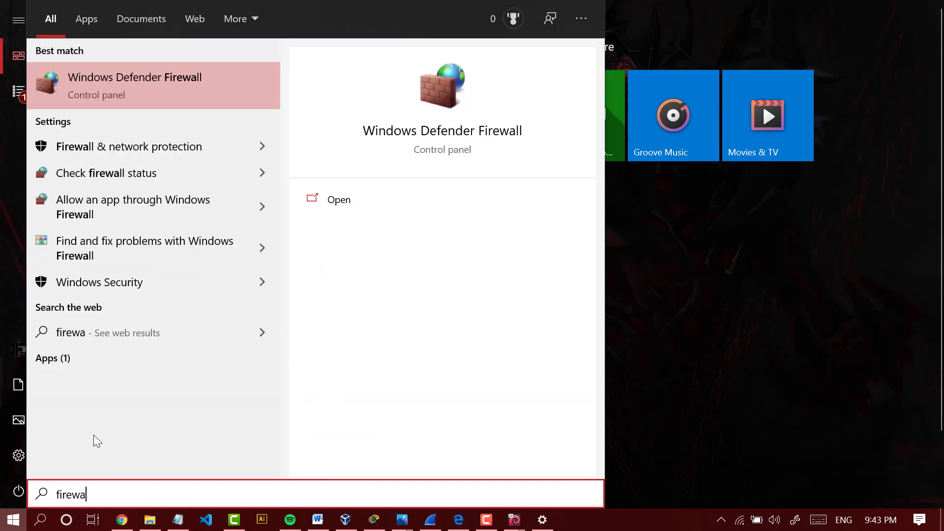
{"action": "key", "text": "BackSpace"}
{"action": "key", "text": "BackSpace"}
{"action": "key", "text": "BackSpace"}
{"action": "key", "text": "BackSpace"}
{"action": "key", "text": "BackSpace"}
{"action": "key", "text": "BackSpace"}
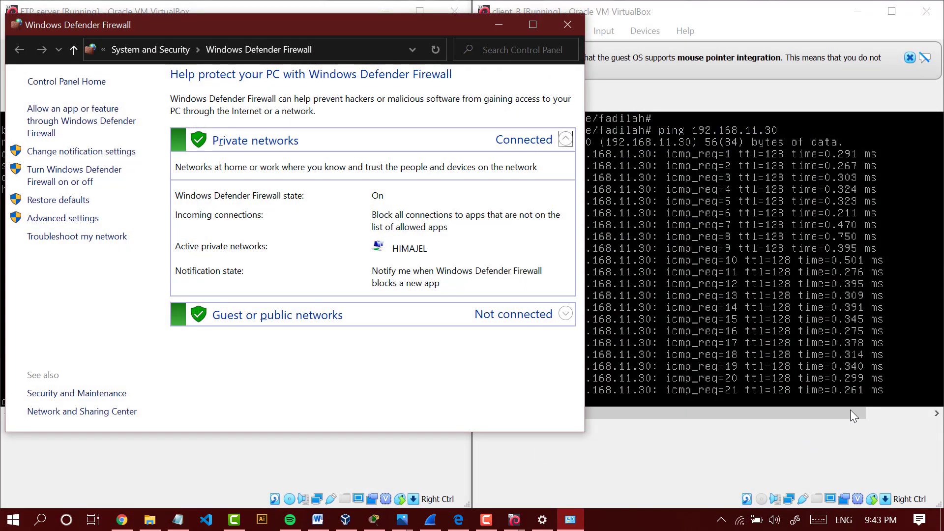
- Turn off Windows Defender Firewall for private networks, apply the setting, and minimize the firewall window
{"action": "left_click", "coordinate": [43, 182]}
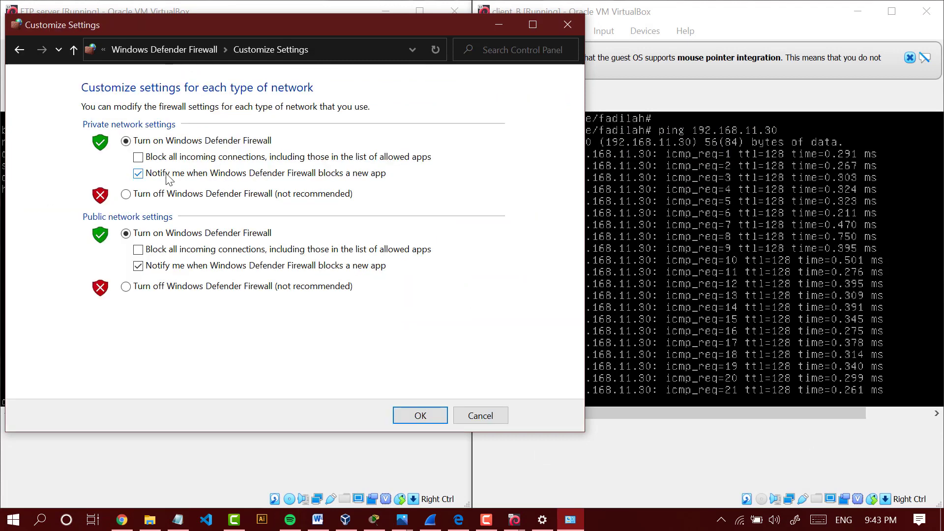
{"action": "left_click", "coordinate": [153, 196]}
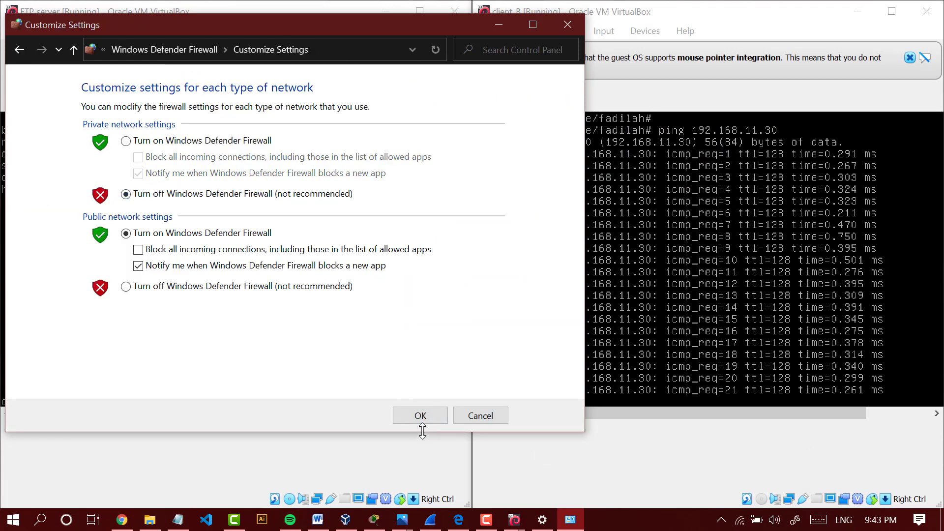
{"action": "left_click", "coordinate": [421, 416]}
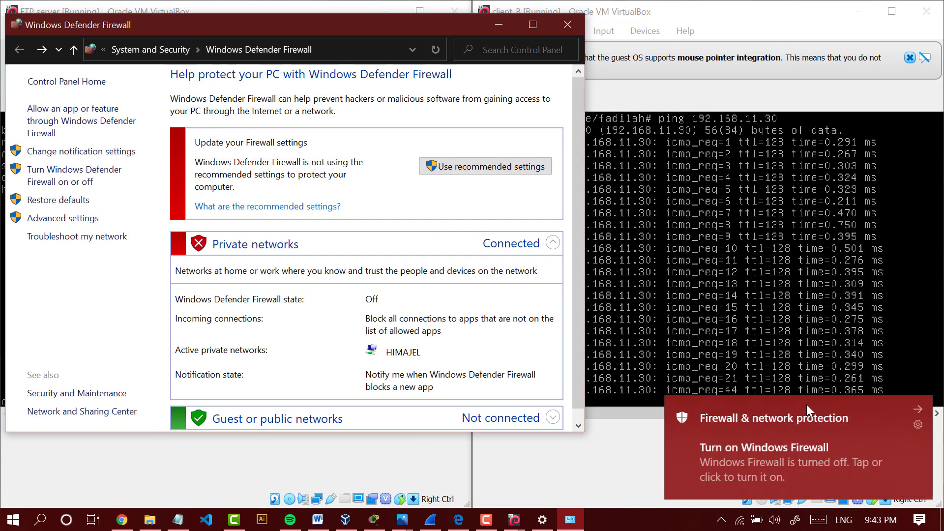
{"action": "left_click", "coordinate": [498, 24]}
{"action": "left_click", "coordinate": [390, 54]}
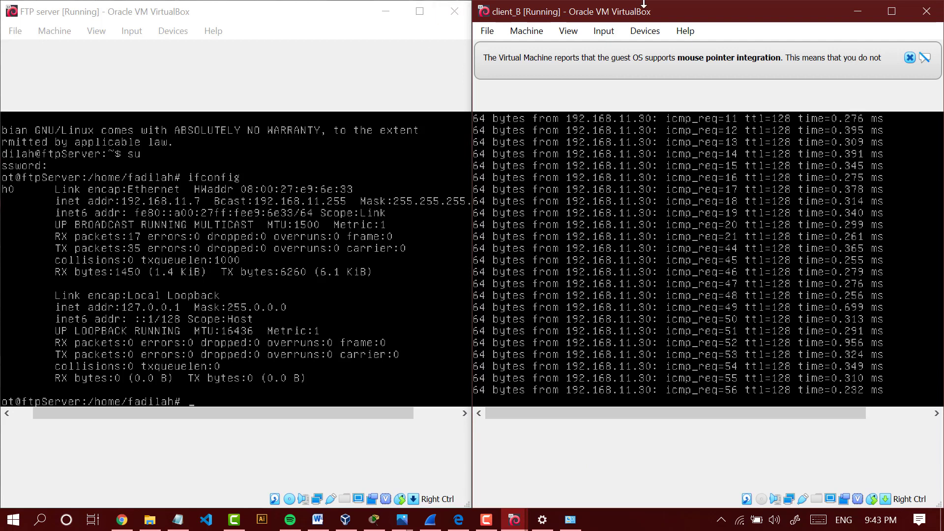
- Stop the running ping on client_B and minimize both virtual machine windows
{"action": "left_click", "coordinate": [911, 59]}
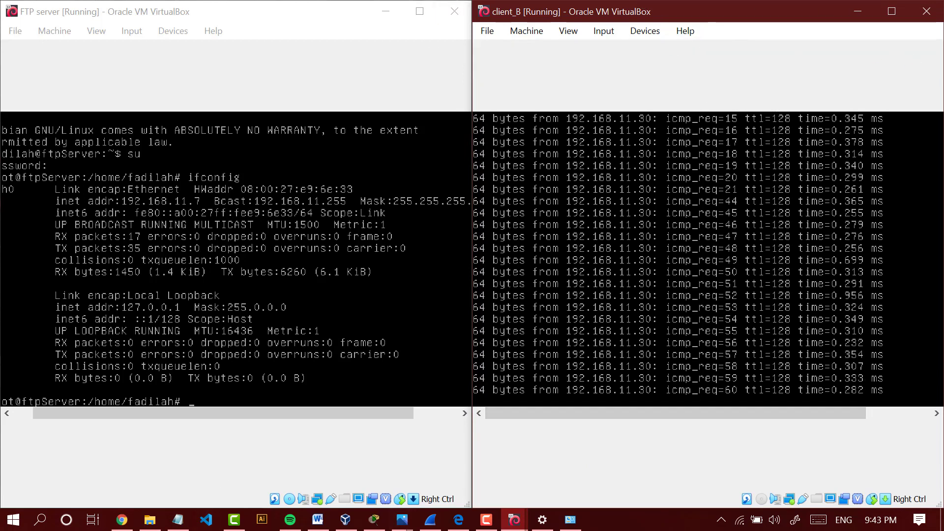
{"action": "key", "text": "ctrl+c"}
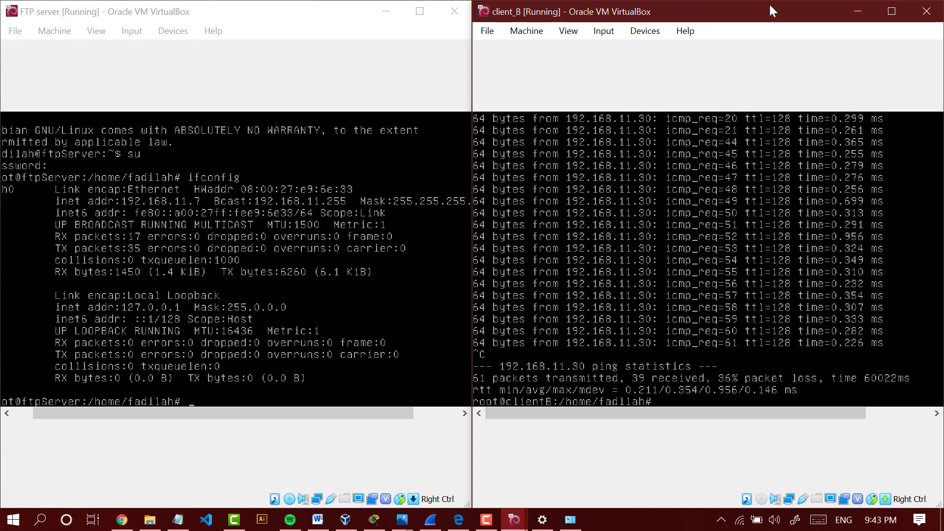
{"action": "left_click", "coordinate": [855, 12]}
{"action": "left_click", "coordinate": [378, 10]}
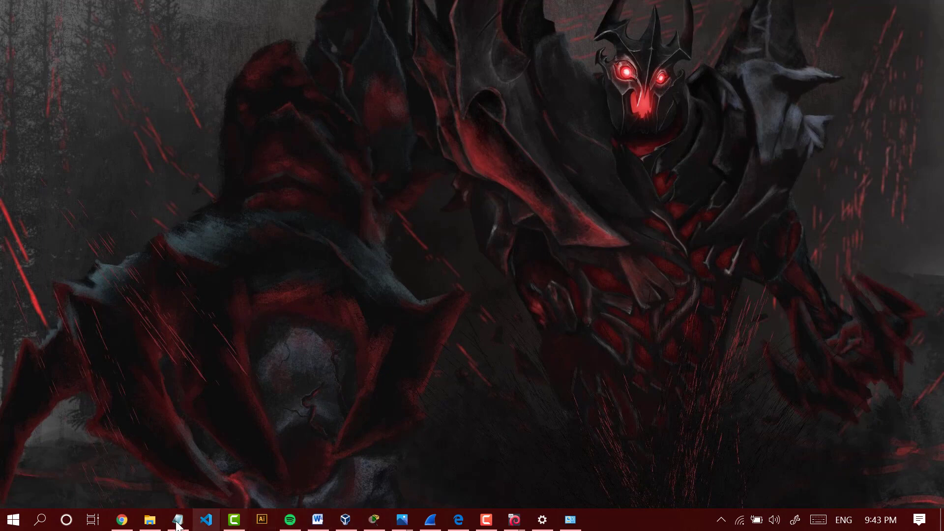
- Switch to Chrome and review the assignment PDF's FTP topology, login picture and four questions, highlighting the start of question 1
{"action": "left_click", "coordinate": [122, 519]}
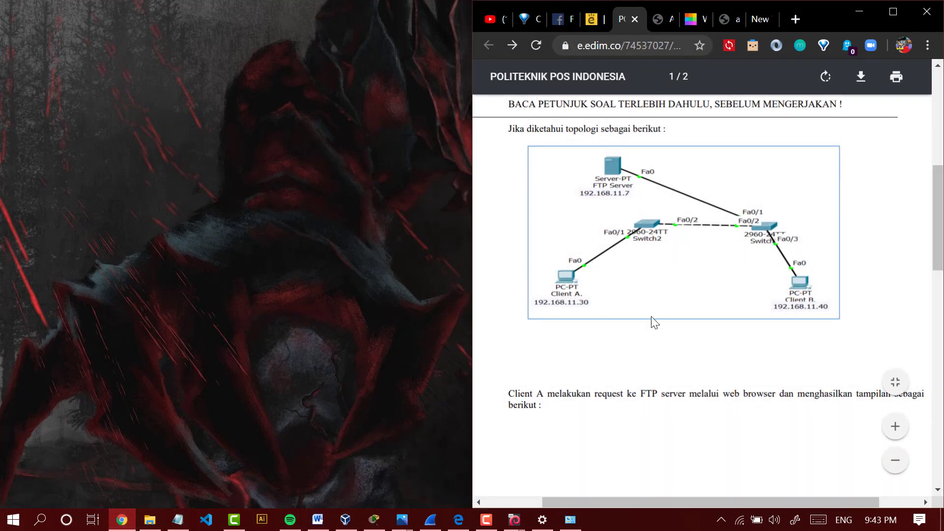
{"action": "scroll", "coordinate": [643, 285], "scroll_direction": "down", "scroll_amount": 6}
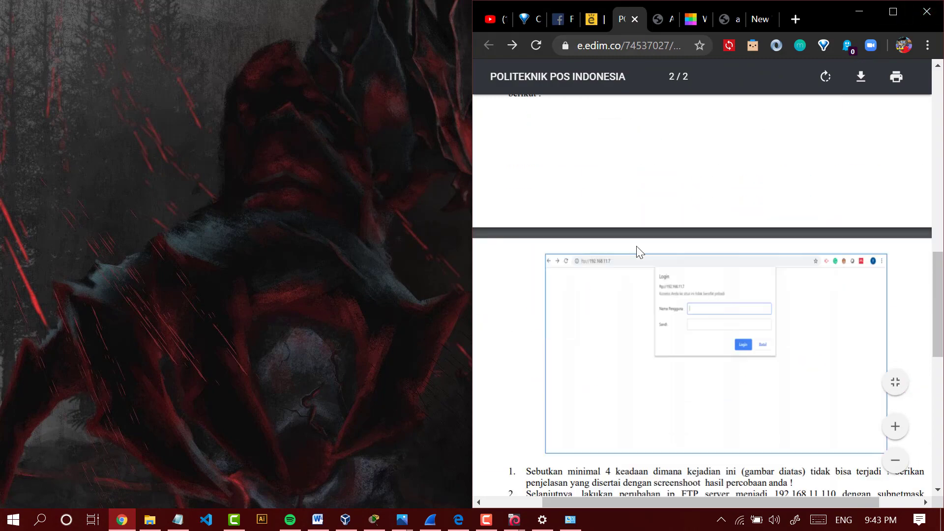
{"action": "scroll", "coordinate": [636, 246], "scroll_direction": "down", "scroll_amount": 8}
{"action": "scroll", "coordinate": [637, 248], "scroll_direction": "up", "scroll_amount": 4}
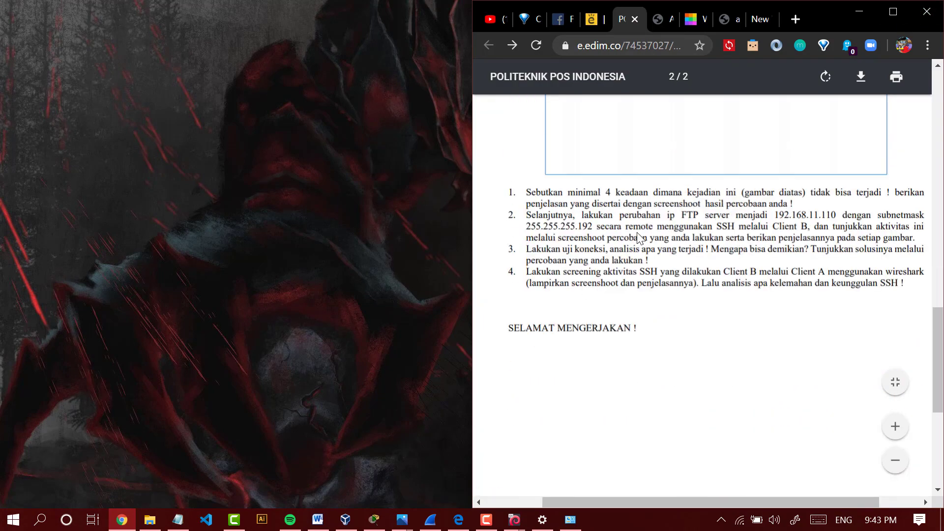
{"action": "left_click", "coordinate": [893, 13]}
{"action": "left_click_drag", "start_coordinate": [306, 187], "coordinate": [567, 183]}
{"action": "scroll", "coordinate": [555, 172], "scroll_direction": "up", "scroll_amount": 7}
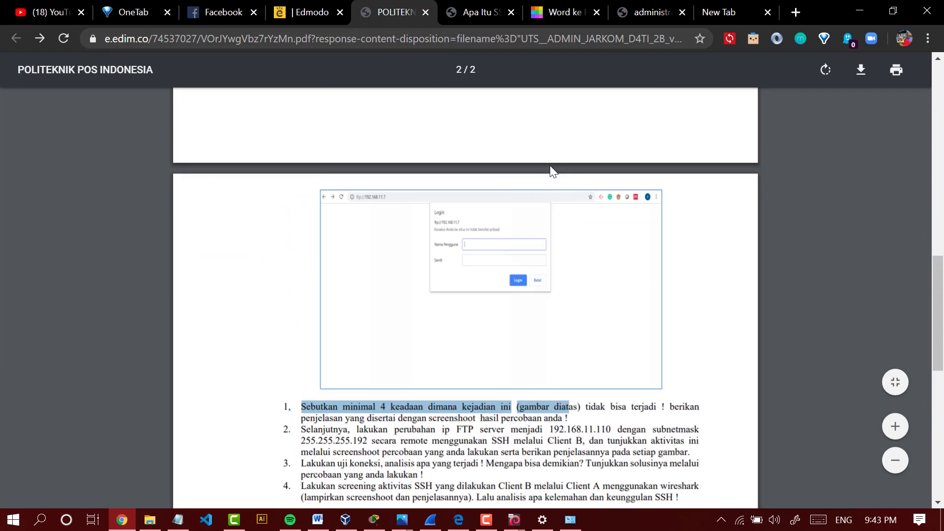
{"action": "scroll", "coordinate": [472, 275], "scroll_direction": "down", "scroll_amount": 3}
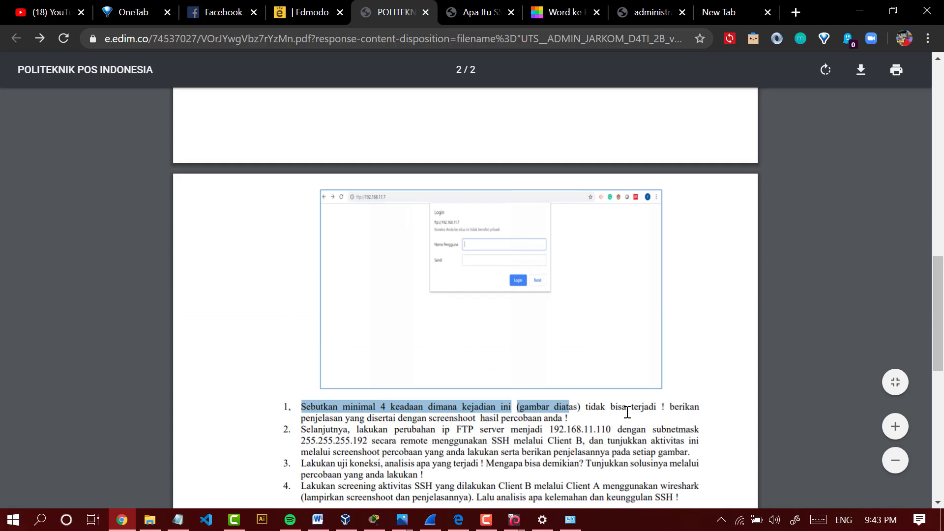
{"action": "scroll", "coordinate": [626, 408], "scroll_direction": "down", "scroll_amount": 2}
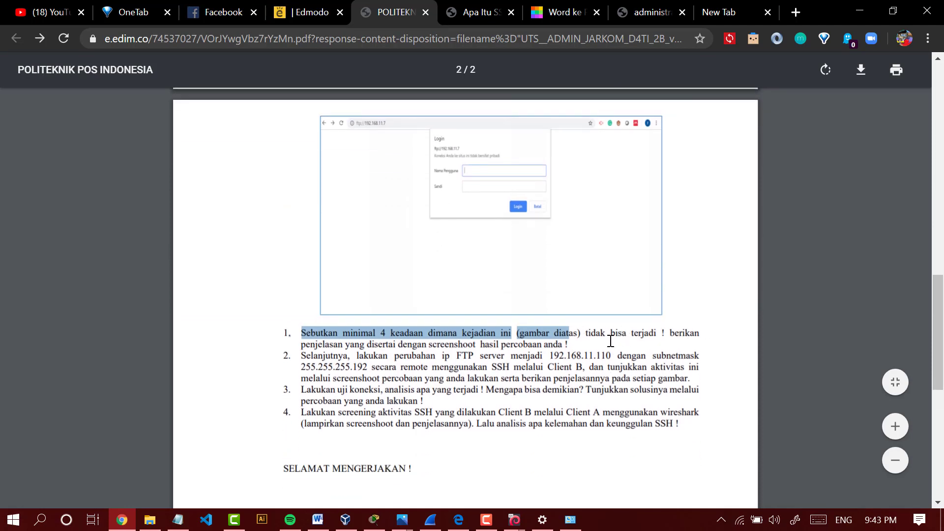
{"action": "left_click", "coordinate": [858, 11]}
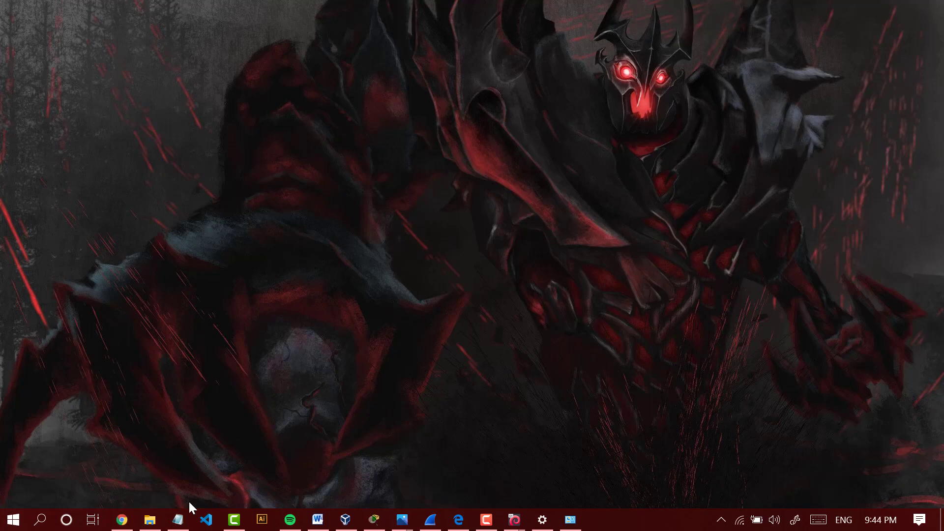
- Switch to the Word report administrasi jaringan and go back to its beginning
{"action": "left_click", "coordinate": [314, 521]}
{"action": "scroll", "coordinate": [400, 351], "scroll_direction": "up", "scroll_amount": 10}
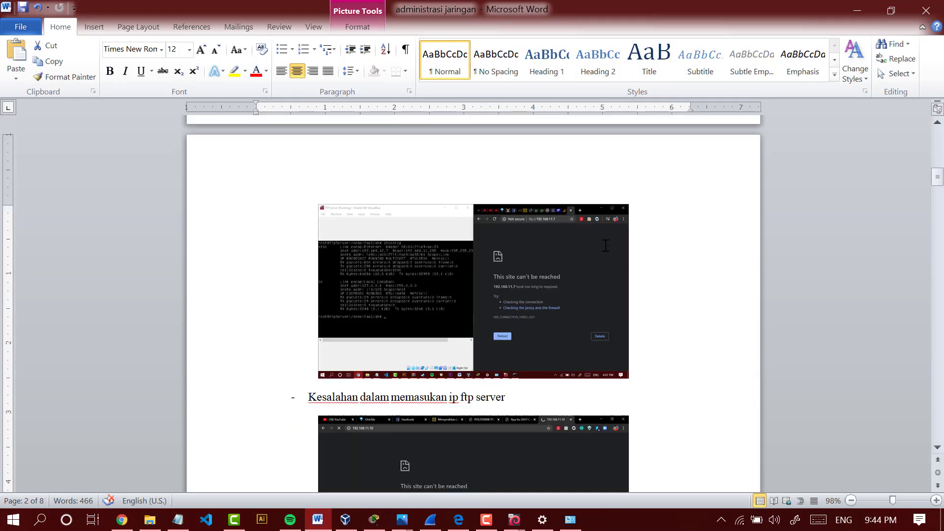
{"action": "scroll", "coordinate": [605, 246], "scroll_direction": "up", "scroll_amount": 10}
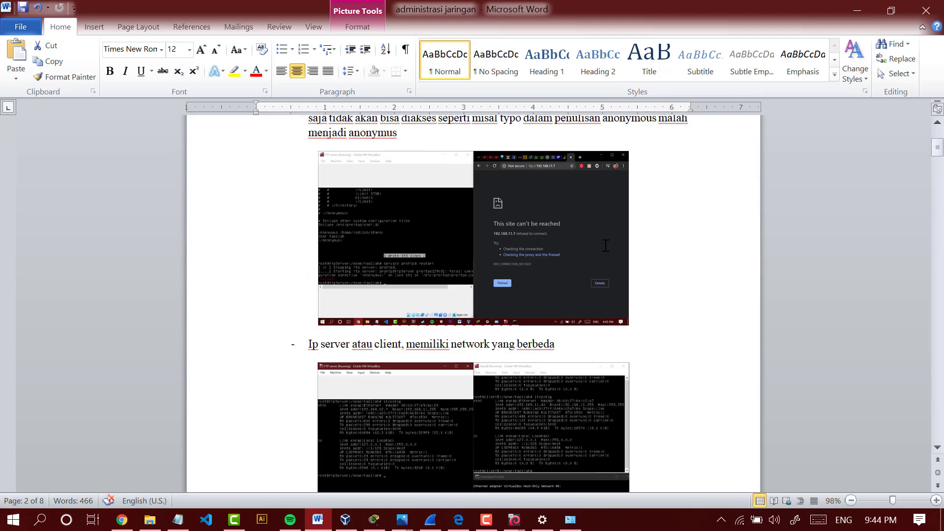
{"action": "scroll", "coordinate": [605, 246], "scroll_direction": "up", "scroll_amount": 5}
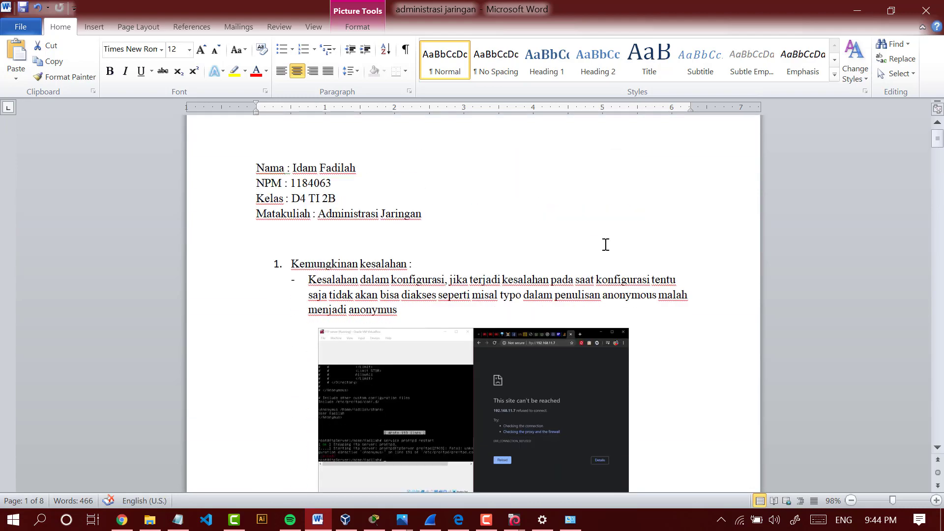
{"action": "left_click", "coordinate": [605, 244]}
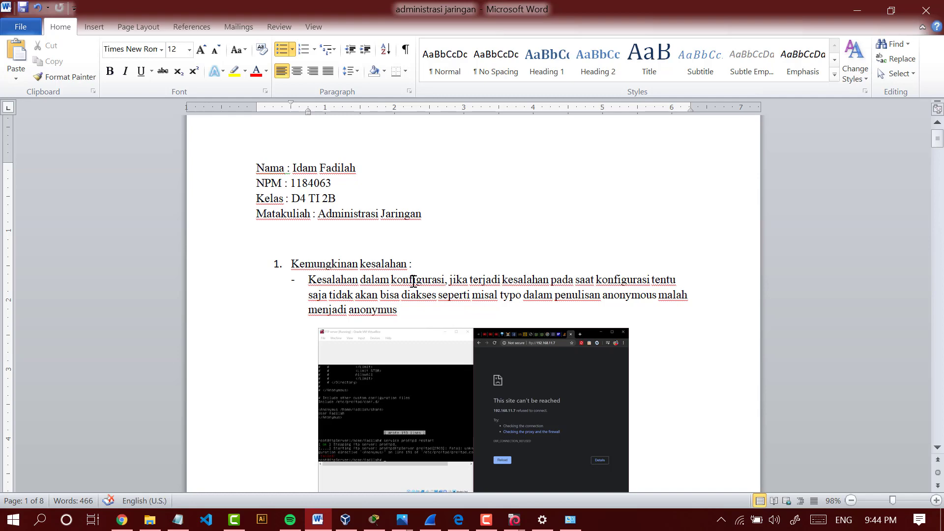
- Examine the report's first possible error, the configuration mistake with the anonymous typo, highlighting its text and selecting its screenshot
{"action": "left_click", "coordinate": [422, 280]}
{"action": "scroll", "coordinate": [422, 280], "scroll_direction": "down", "scroll_amount": 3}
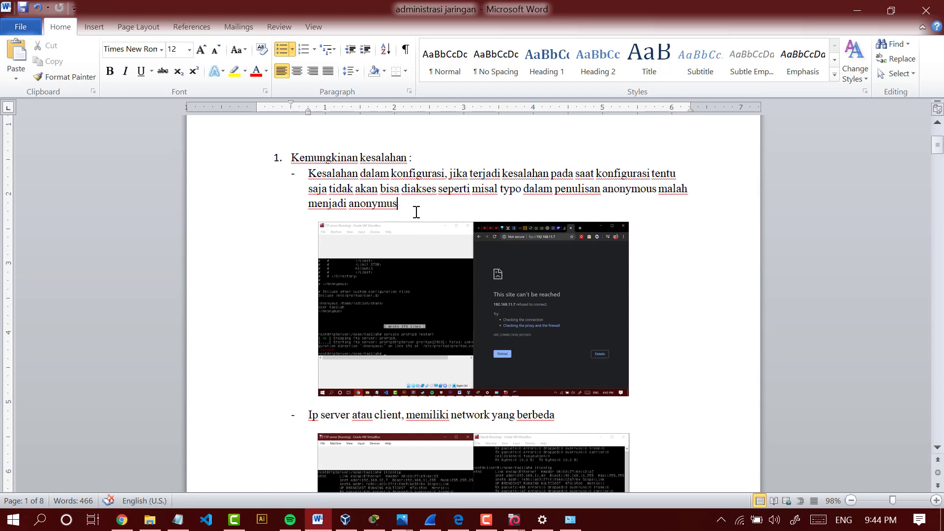
{"action": "left_click_drag", "start_coordinate": [416, 212], "coordinate": [314, 170]}
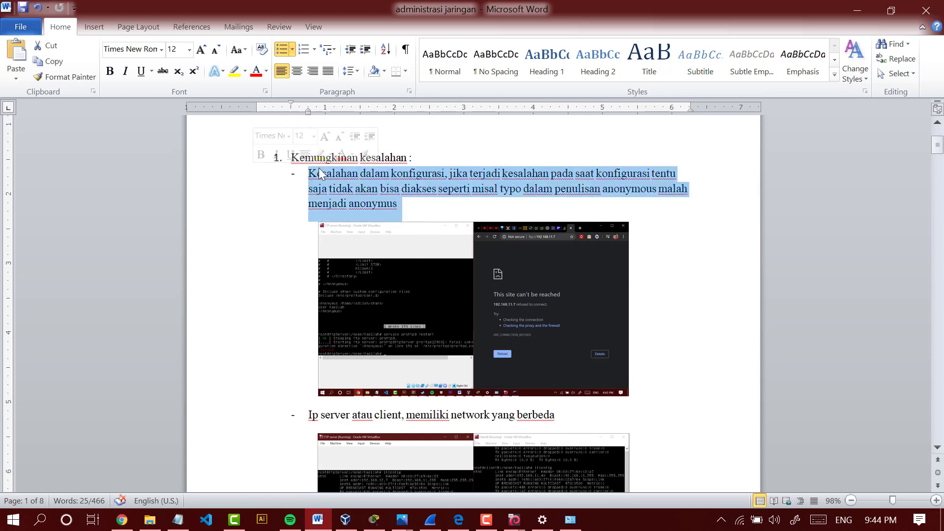
{"action": "left_click", "coordinate": [418, 170]}
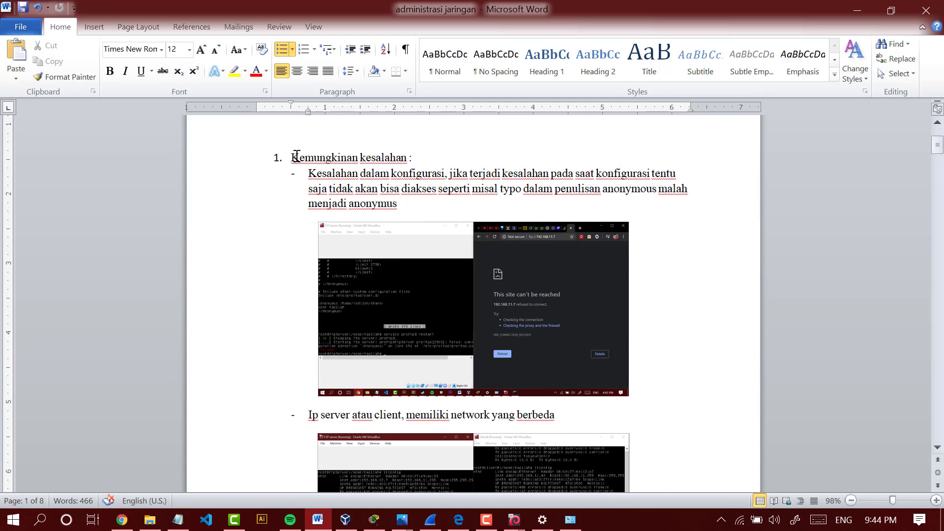
{"action": "left_click_drag", "start_coordinate": [343, 176], "coordinate": [305, 173]}
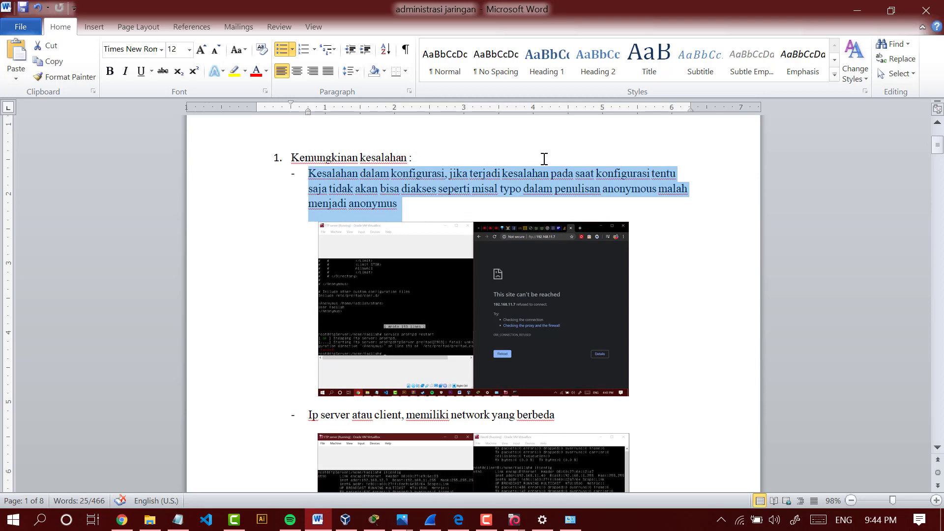
{"action": "scroll", "coordinate": [525, 163], "scroll_direction": "down", "scroll_amount": 1}
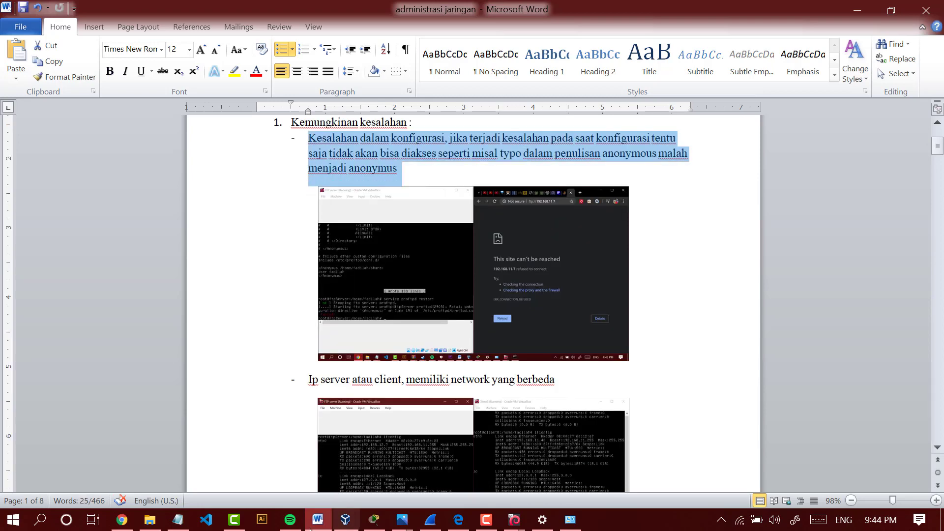
{"action": "left_click", "coordinate": [438, 330]}
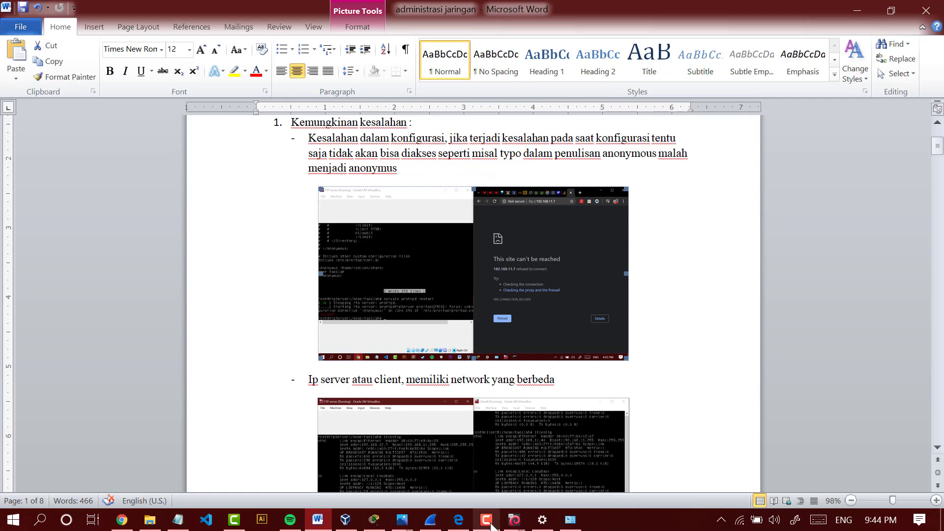
- Switch to the FTP server virtual machine and open /etc/proftpd/proftpd.conf in nano
{"action": "left_click", "coordinate": [514, 520]}
{"action": "left_click", "coordinate": [484, 451]}
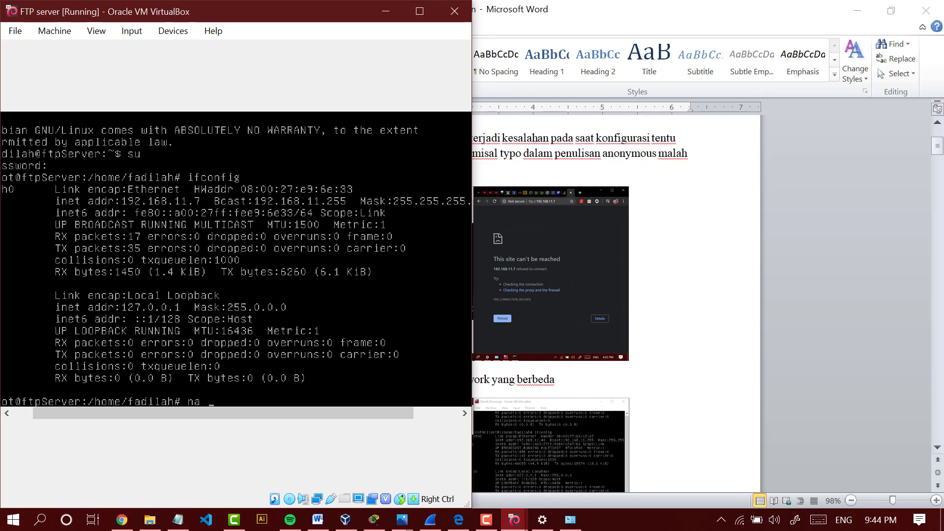
{"action": "type", "text": "nano /etc/proftpd/proftpd.conf"}
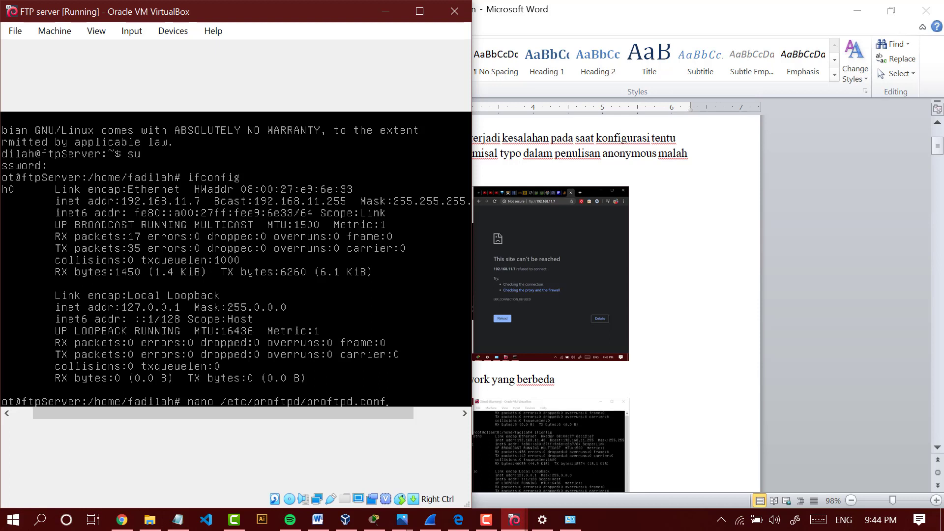
{"action": "key", "text": "Return"}
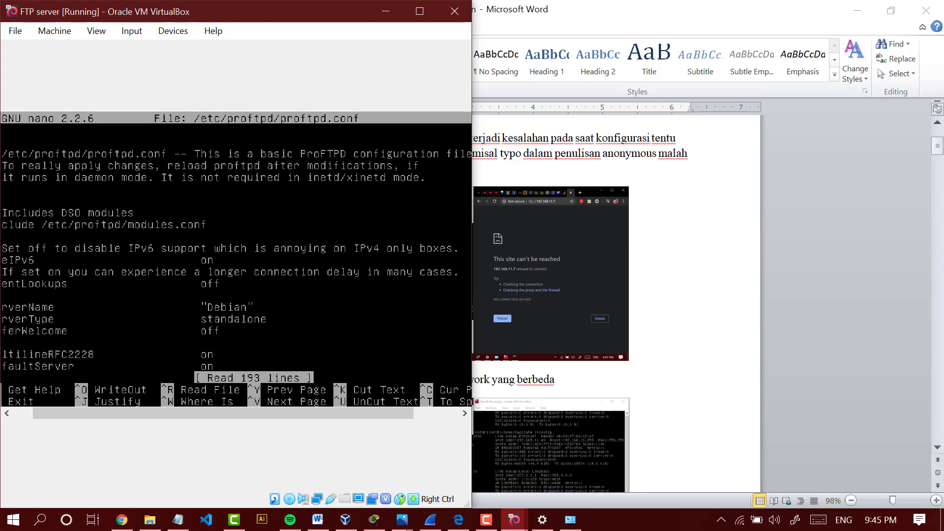
- Shift the FTP server window slightly and go to the custom Anonymous share block at the end of proftpd.conf
{"action": "left_click_drag", "start_coordinate": [27, 15], "coordinate": [43, 16]}
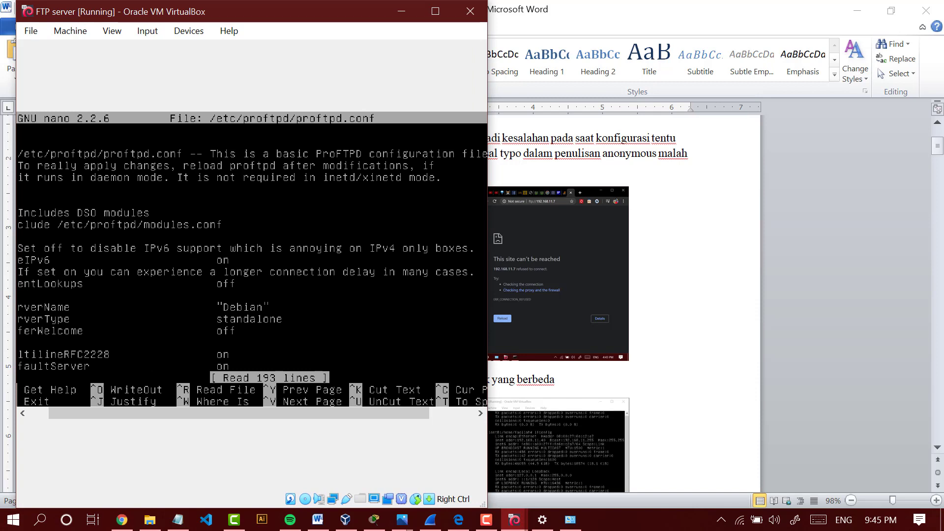
{"action": "key", "text": "Down"}
{"action": "key", "text": "Down"}
{"action": "key", "text": "Down"}
{"action": "key", "text": "Down"}
{"action": "key", "text": "Down"}
{"action": "key", "text": "Down"}
{"action": "key", "text": "Down"}
{"action": "key", "text": "Down"}
{"action": "key", "text": "Down"}
{"action": "key", "text": "Down"}
{"action": "key", "text": "Down"}
{"action": "key", "text": "Down"}
{"action": "key", "text": "Down"}
{"action": "key", "text": "Down"}
{"action": "key", "text": "Down"}
{"action": "key", "text": "Down"}
{"action": "key", "text": "Down"}
{"action": "key", "text": "Down"}
{"action": "key", "text": "Down"}
{"action": "key", "text": "Down"}
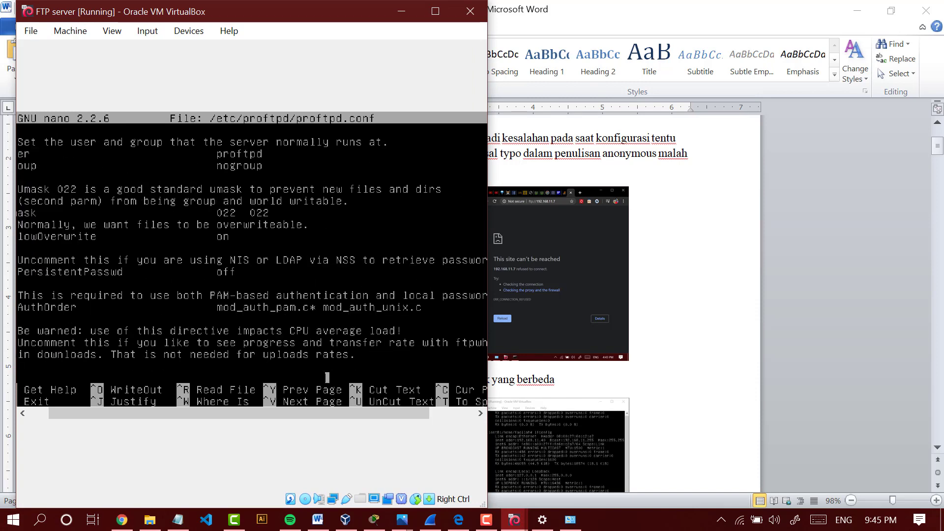
{"action": "key", "text": "Down"}
{"action": "key", "text": "Down"}
{"action": "key", "text": "Down"}
{"action": "key", "text": "Down"}
{"action": "key", "text": "Down"}
{"action": "key", "text": "Down"}
{"action": "key", "text": "Down"}
{"action": "key", "text": "Down"}
{"action": "key", "text": "Down"}
{"action": "key", "text": "Down"}
{"action": "key", "text": "Down"}
{"action": "key", "text": "Down"}
{"action": "key", "text": "Down"}
{"action": "key", "text": "Down"}
{"action": "key", "text": "Down"}
{"action": "key", "text": "Down"}
{"action": "key", "text": "Down"}
{"action": "key", "text": "Down"}
{"action": "key", "text": "Down"}
{"action": "key", "text": "Down"}
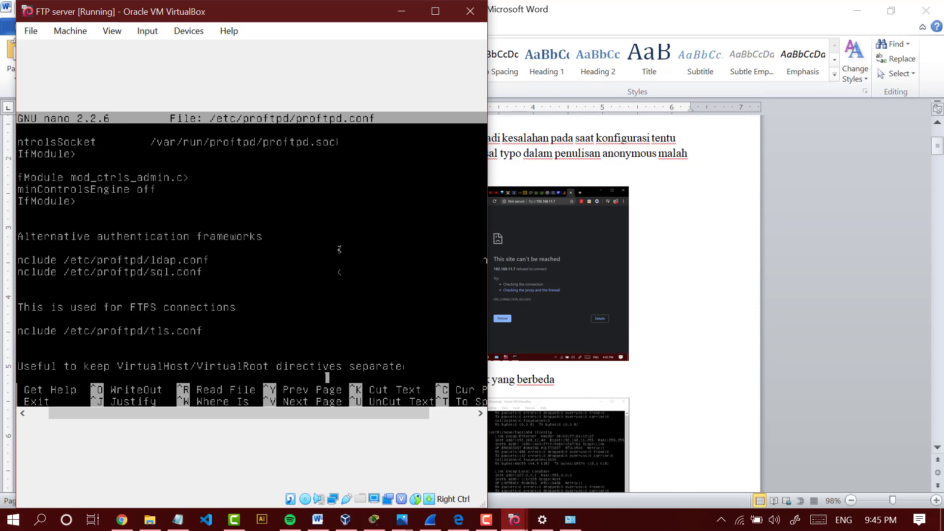
{"action": "key", "text": "Down"}
{"action": "key", "text": "Down"}
{"action": "key", "text": "Down"}
{"action": "key", "text": "Down"}
{"action": "key", "text": "Down"}
{"action": "key", "text": "Down"}
{"action": "key", "text": "Down"}
{"action": "key", "text": "Down"}
{"action": "key", "text": "Down"}
{"action": "key", "text": "Down"}
{"action": "key", "text": "Down"}
{"action": "key", "text": "Down"}
{"action": "key", "text": "Down"}
{"action": "key", "text": "Down"}
{"action": "key", "text": "Down"}
{"action": "key", "text": "Down"}
{"action": "key", "text": "Down"}
{"action": "key", "text": "Down"}
{"action": "key", "text": "Down"}
{"action": "key", "text": "Down"}
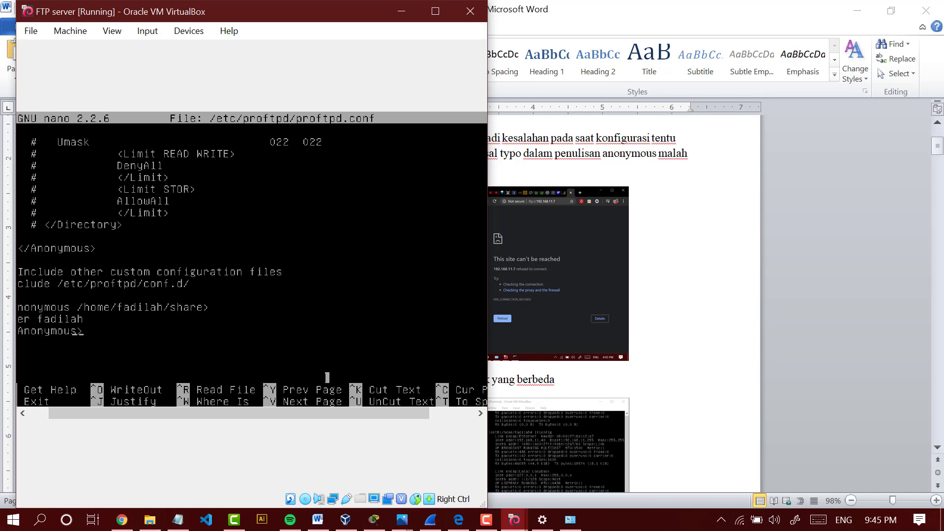
- Maximize the FTP server window and delete the letter A from the custom share block's opening and closing Anonymous tags in proftpd.conf
{"action": "key", "text": "Left"}
{"action": "key", "text": "Left"}
{"action": "key", "text": "Left"}
{"action": "key", "text": "Left"}
{"action": "key", "text": "Left"}
{"action": "key", "text": "Left"}
{"action": "key", "text": "Left"}
{"action": "key", "text": "Left"}
{"action": "key", "text": "Left"}
{"action": "key", "text": "Left"}
{"action": "key", "text": "Left"}
{"action": "key", "text": "Left"}
{"action": "key", "text": "Left"}
{"action": "key", "text": "Left"}
{"action": "left_click", "coordinate": [435, 11]}
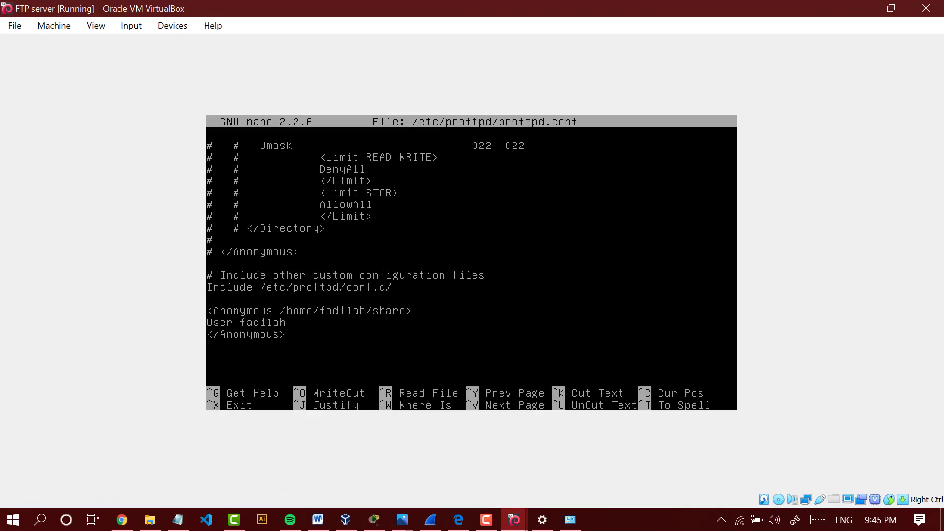
{"action": "key", "text": "BackSpace"}
{"action": "key", "text": "BackSpace"}
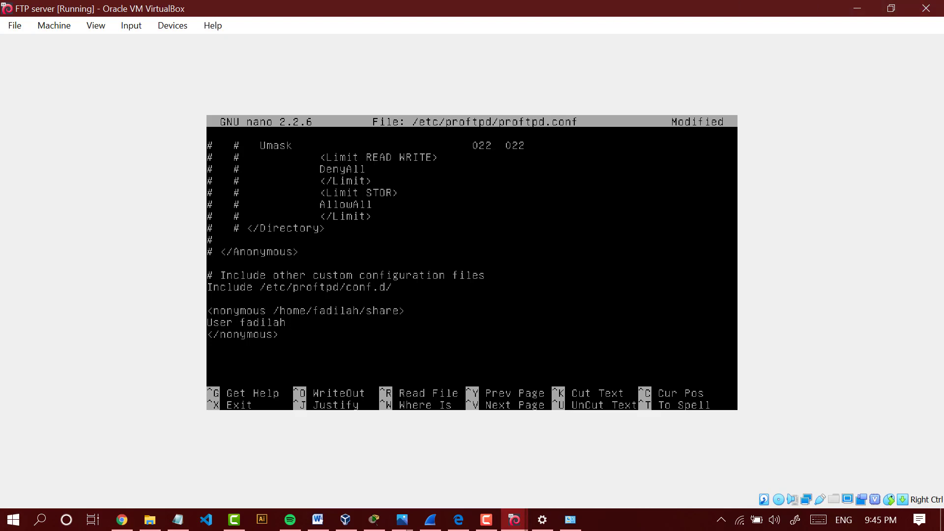
- Shrink the FTP server window to half the screen and switch back to the Word report administrasi jaringan
{"action": "key", "text": "super+Left"}
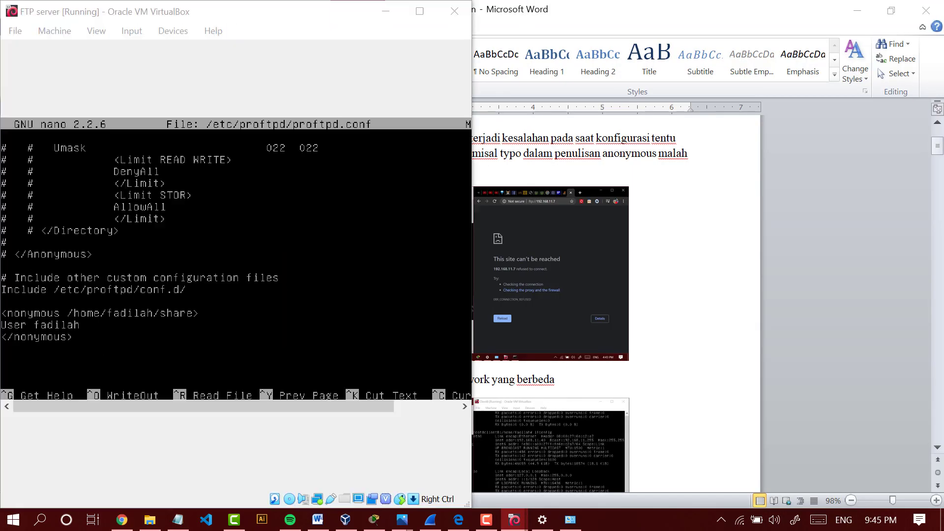
{"action": "left_click", "coordinate": [645, 29]}
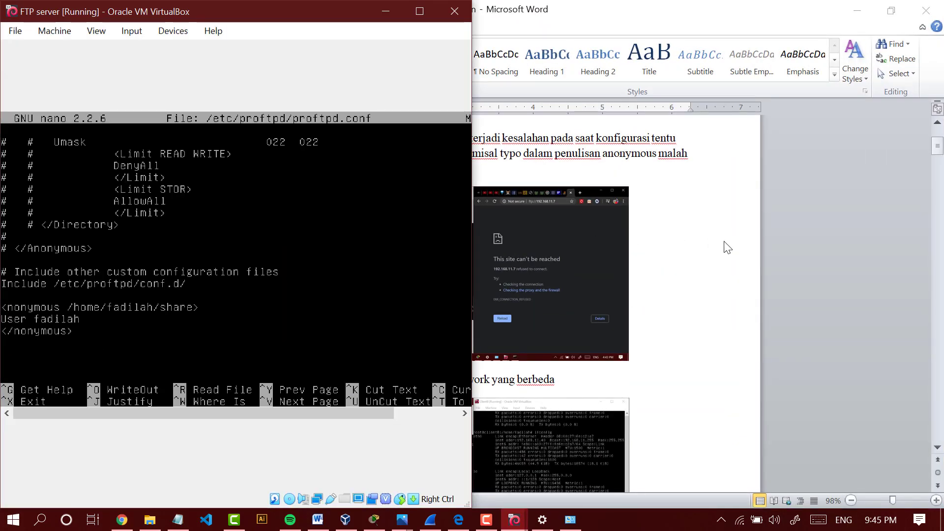
{"action": "key", "text": "super+Up"}
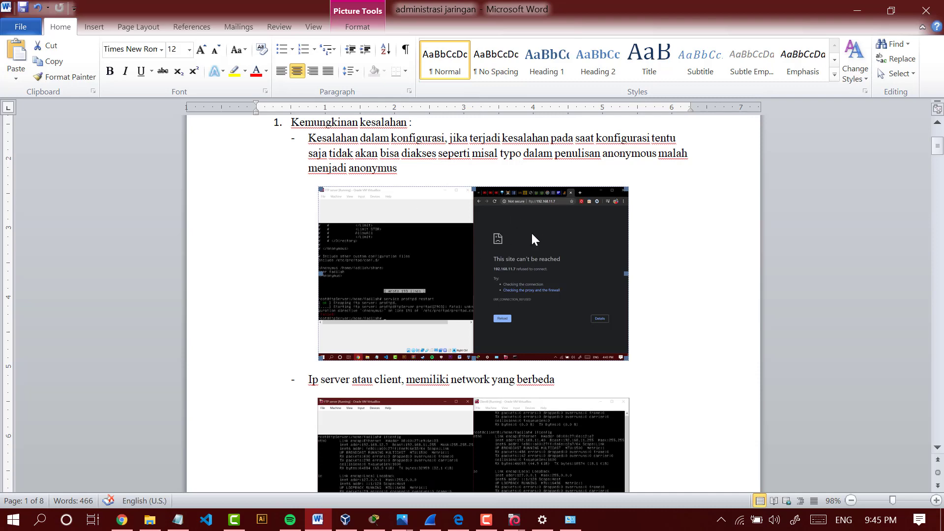
- Examine the report's second possible error, server or client IPs on different networks, highlighting part of its text and selecting its screenshot
{"action": "scroll", "coordinate": [532, 238], "scroll_direction": "down", "scroll_amount": 3}
{"action": "left_click", "coordinate": [366, 309]}
{"action": "scroll", "coordinate": [335, 316], "scroll_direction": "down", "scroll_amount": 2}
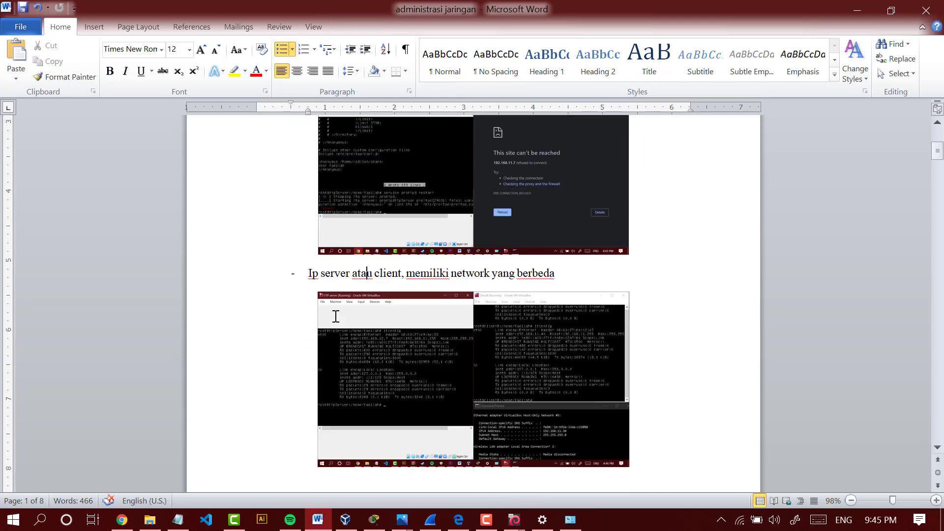
{"action": "scroll", "coordinate": [365, 224], "scroll_direction": "down", "scroll_amount": 2}
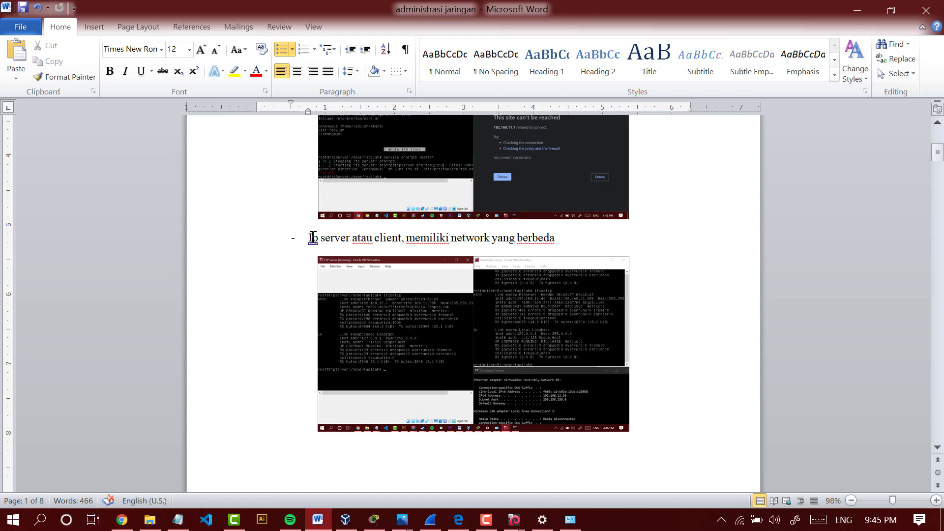
{"action": "left_click_drag", "start_coordinate": [313, 238], "coordinate": [402, 238]}
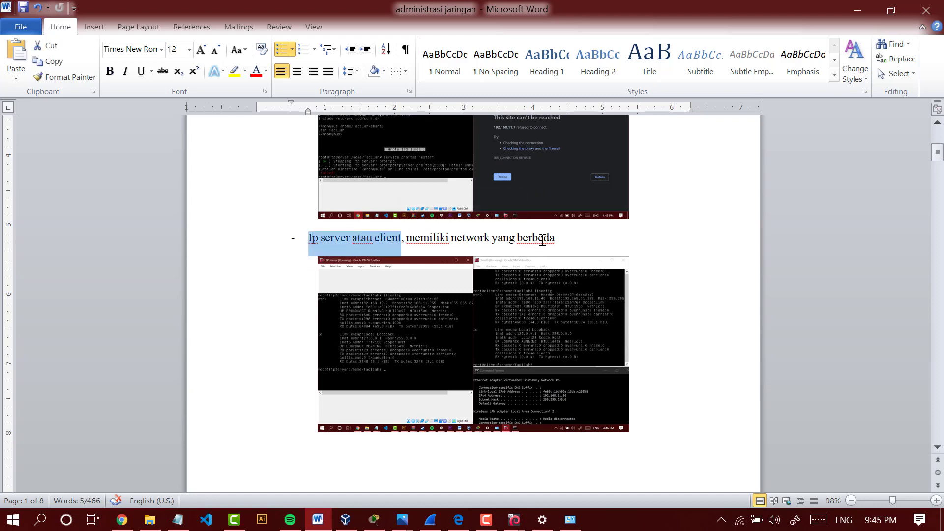
{"action": "left_click", "coordinate": [504, 237]}
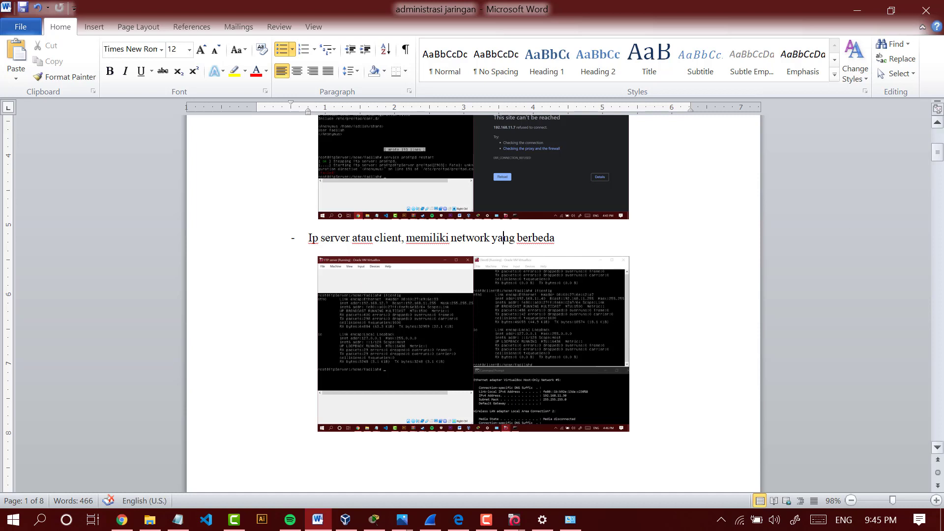
{"action": "left_click", "coordinate": [598, 238]}
{"action": "left_click", "coordinate": [415, 300]}
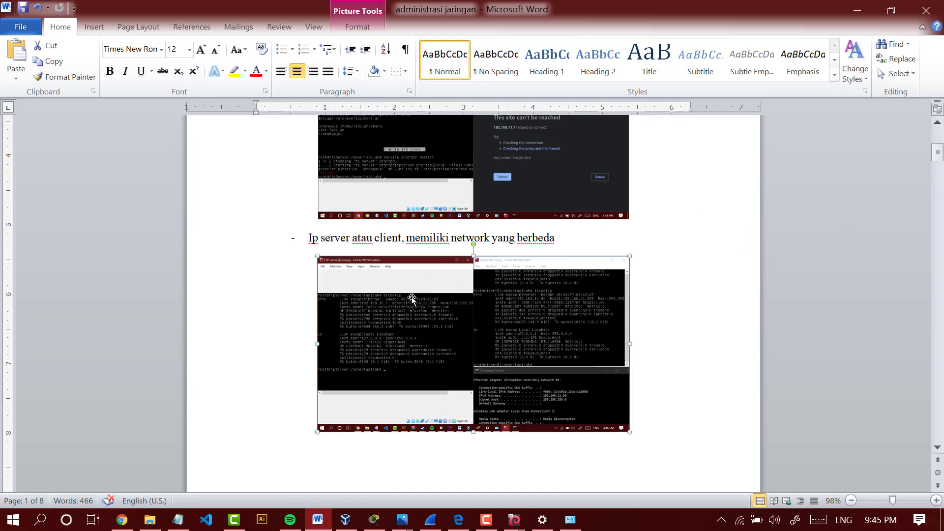
- Review the different-network error's ifconfig screenshot and the browser connection screenshot on the following page, and return to the ifconfig one
{"action": "scroll", "coordinate": [604, 256], "scroll_direction": "up", "scroll_amount": 9}
{"action": "scroll", "coordinate": [498, 317], "scroll_direction": "down", "scroll_amount": 7}
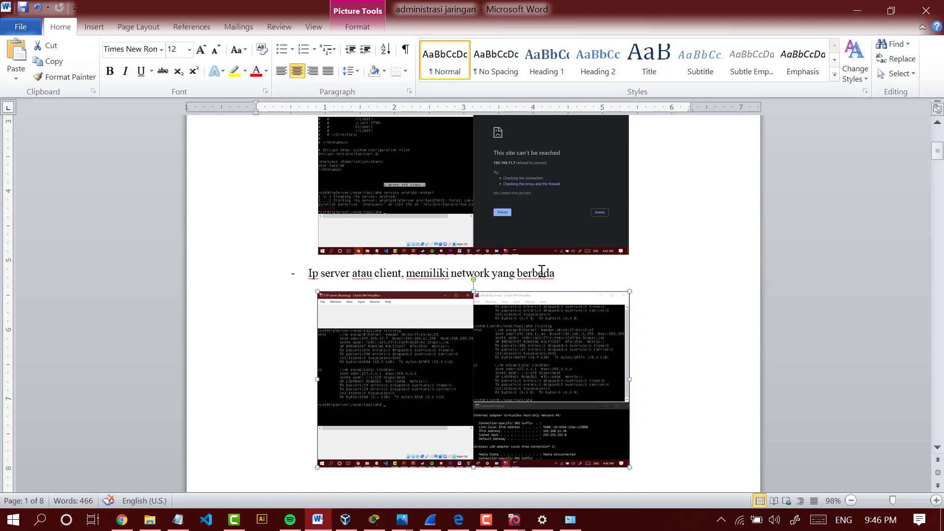
{"action": "scroll", "coordinate": [516, 324], "scroll_direction": "down", "scroll_amount": 8}
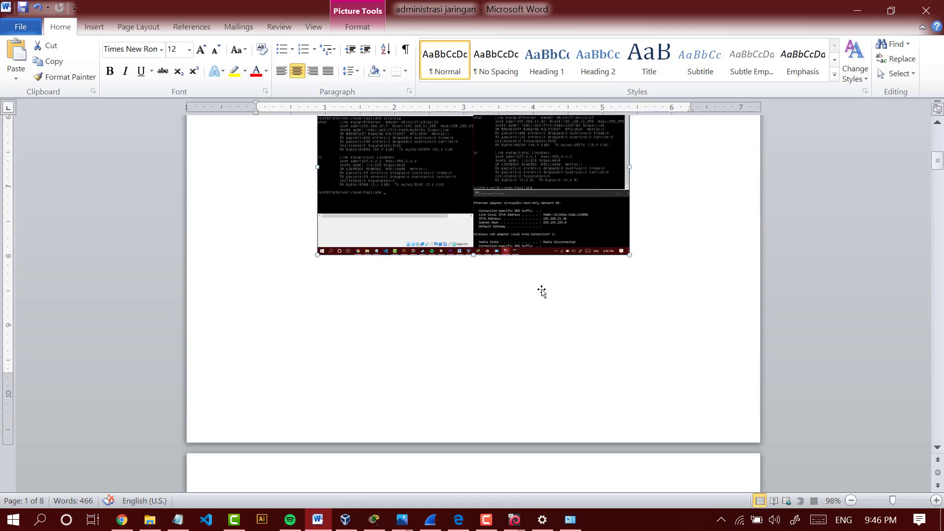
{"action": "scroll", "coordinate": [480, 276], "scroll_direction": "down", "scroll_amount": 9}
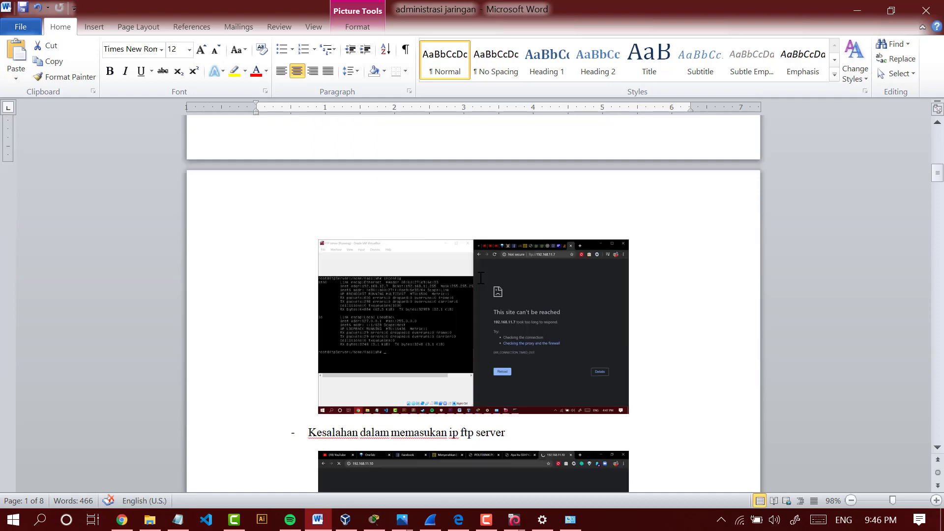
{"action": "scroll", "coordinate": [480, 278], "scroll_direction": "down", "scroll_amount": 3}
{"action": "scroll", "coordinate": [412, 186], "scroll_direction": "up", "scroll_amount": 8}
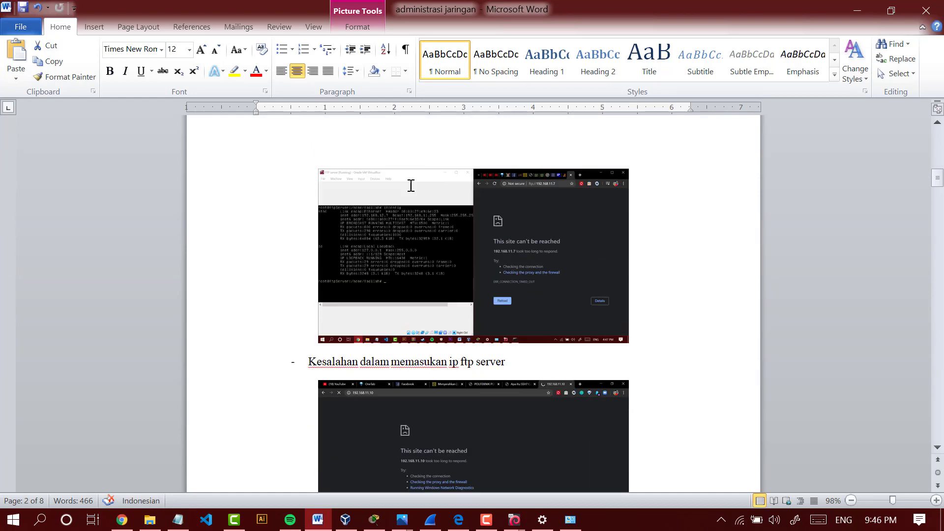
{"action": "scroll", "coordinate": [413, 187], "scroll_direction": "down", "scroll_amount": 8}
{"action": "scroll", "coordinate": [402, 189], "scroll_direction": "up", "scroll_amount": 1}
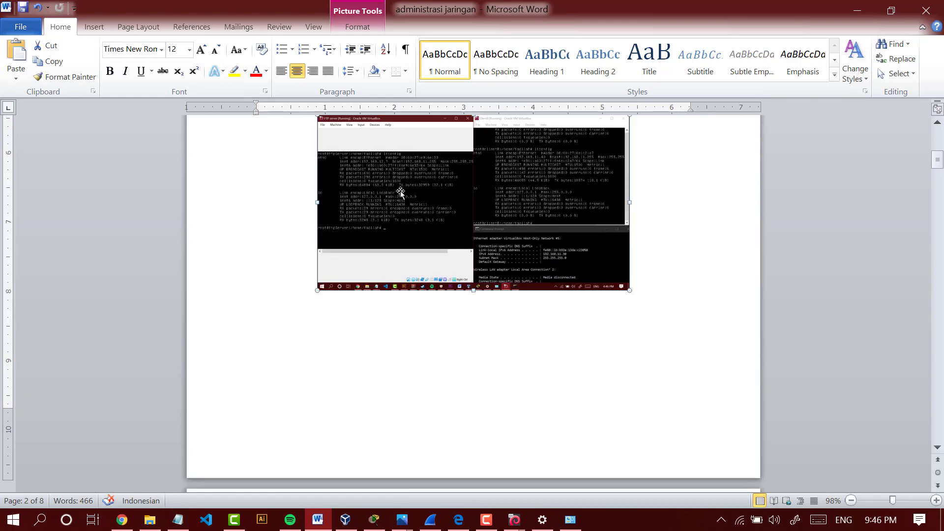
{"action": "scroll", "coordinate": [400, 316], "scroll_direction": "up", "scroll_amount": 7}
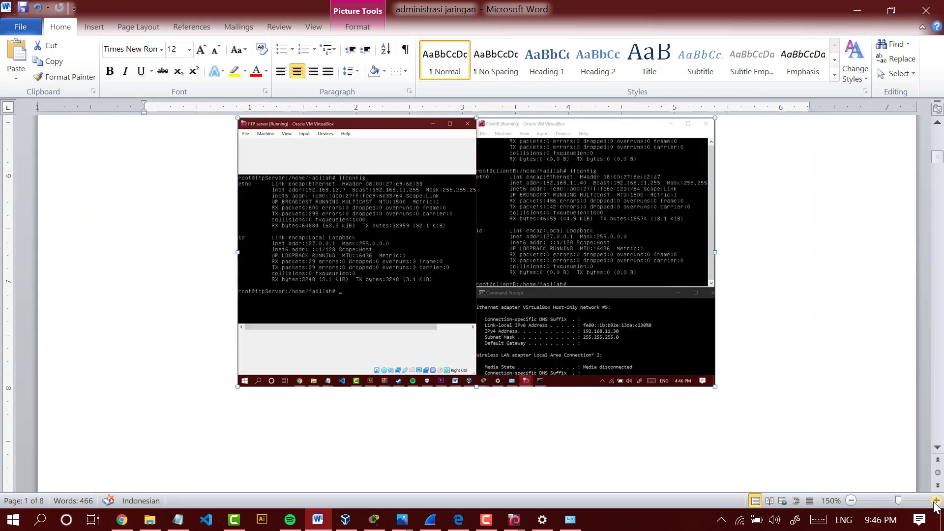
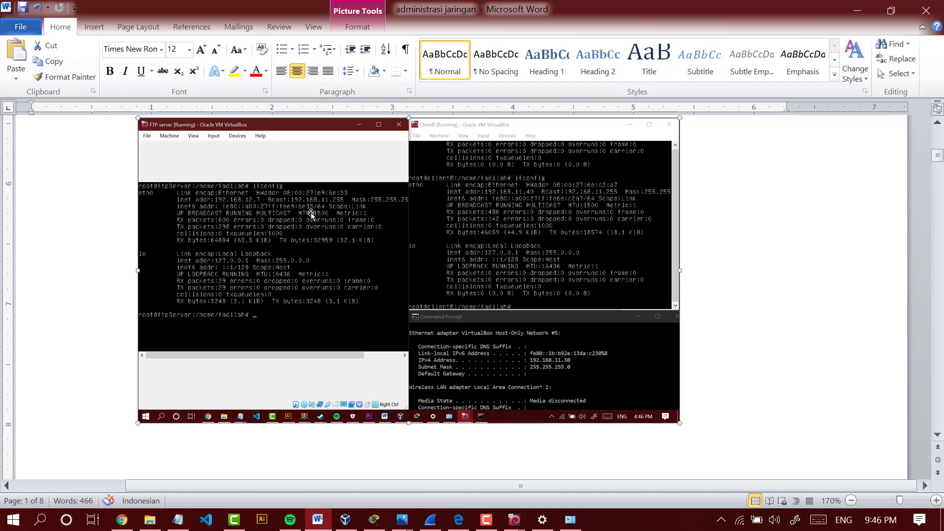
- Examine the report's third possible error, entering the wrong FTP server IP, and select its browser screenshot
{"action": "scroll", "coordinate": [315, 223], "scroll_direction": "down", "scroll_amount": 5}
{"action": "scroll", "coordinate": [316, 223], "scroll_direction": "down", "scroll_amount": 6}
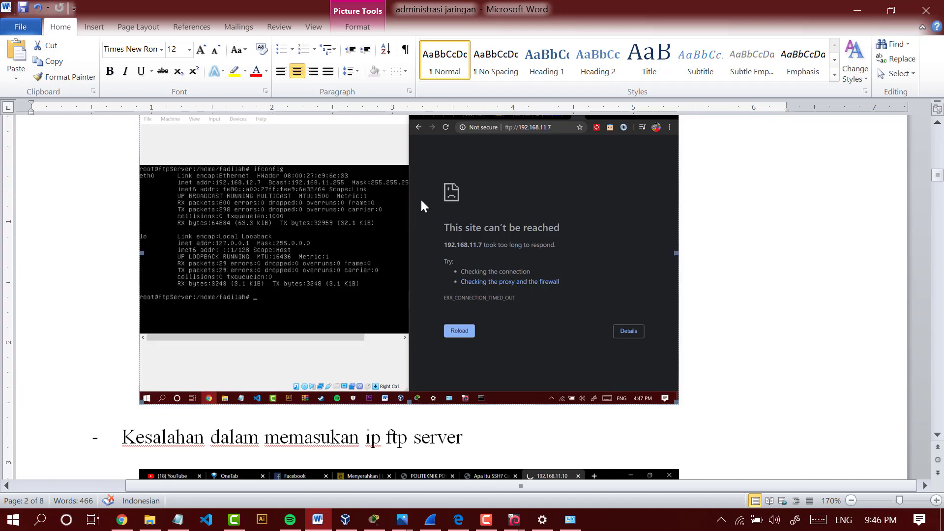
{"action": "scroll", "coordinate": [600, 204], "scroll_direction": "down", "scroll_amount": 2}
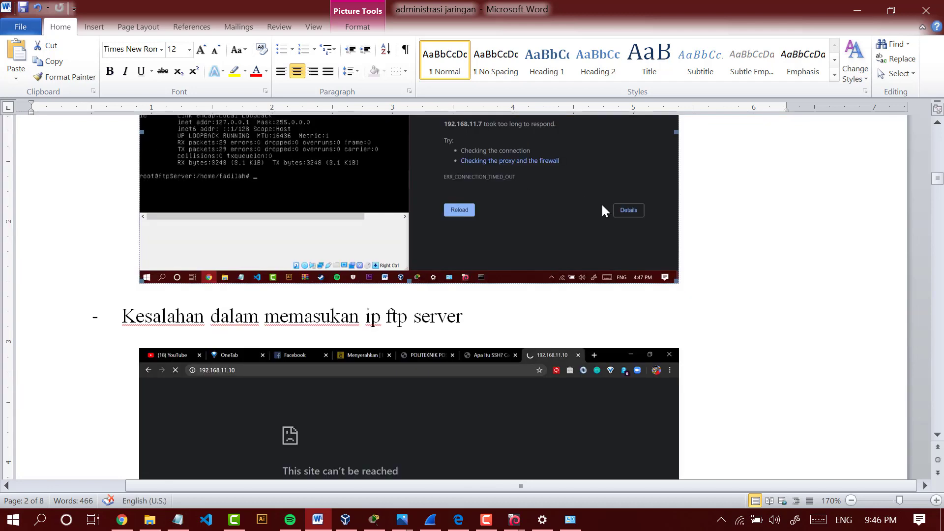
{"action": "scroll", "coordinate": [601, 202], "scroll_direction": "up", "scroll_amount": 3}
{"action": "scroll", "coordinate": [553, 249], "scroll_direction": "down", "scroll_amount": 4}
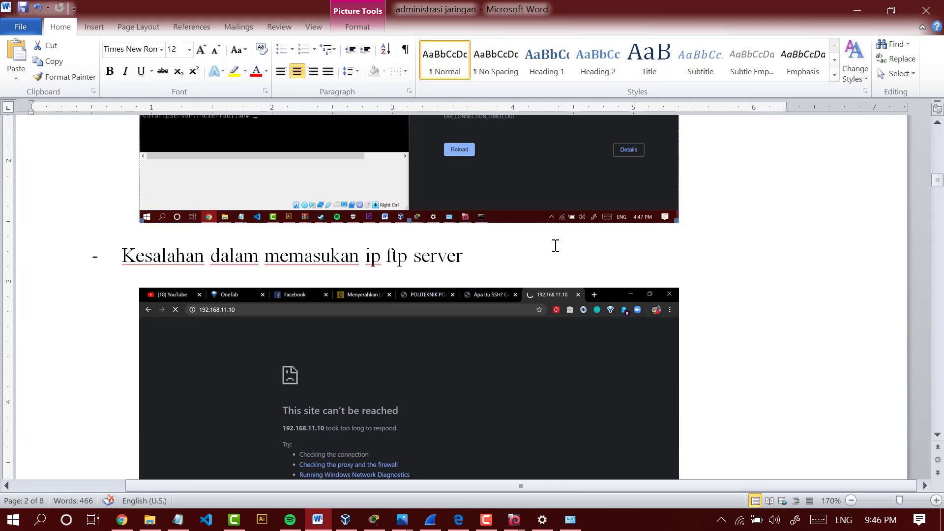
{"action": "scroll", "coordinate": [555, 245], "scroll_direction": "down", "scroll_amount": 1}
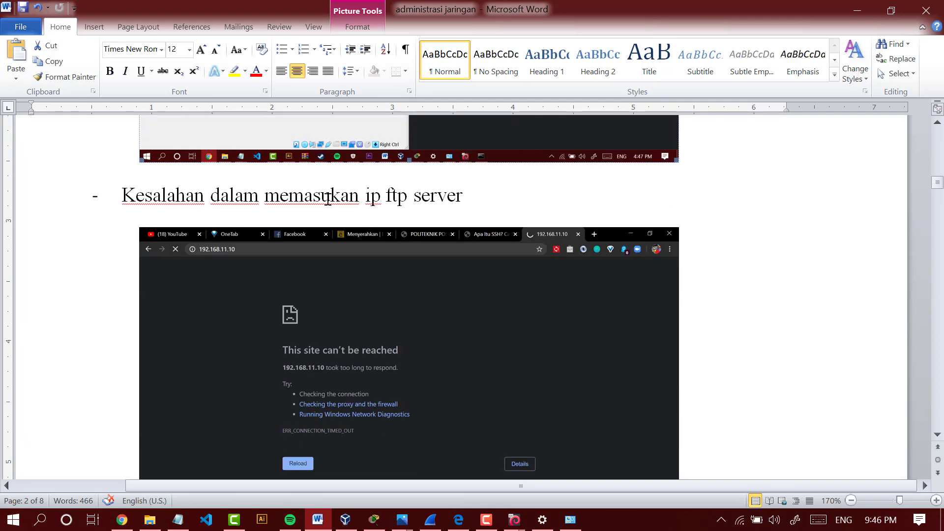
{"action": "left_click", "coordinate": [281, 195]}
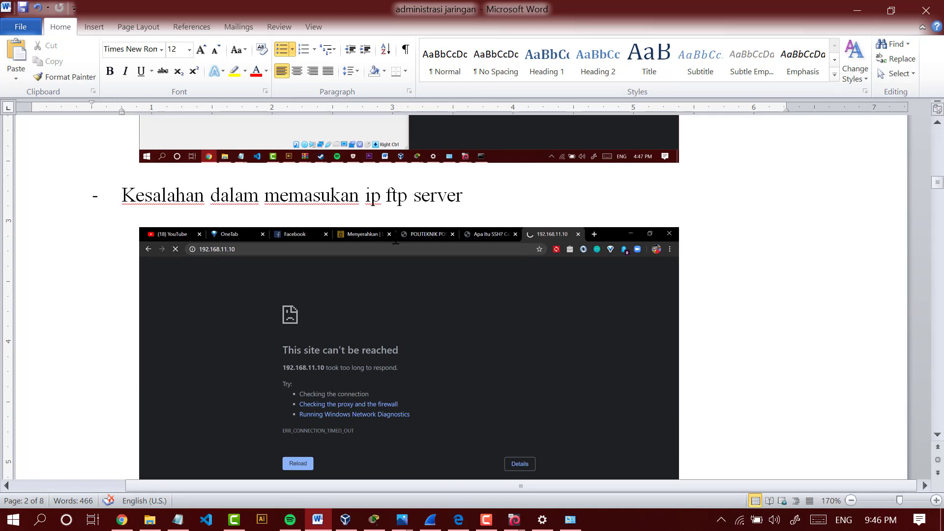
{"action": "scroll", "coordinate": [396, 241], "scroll_direction": "down", "scroll_amount": 1}
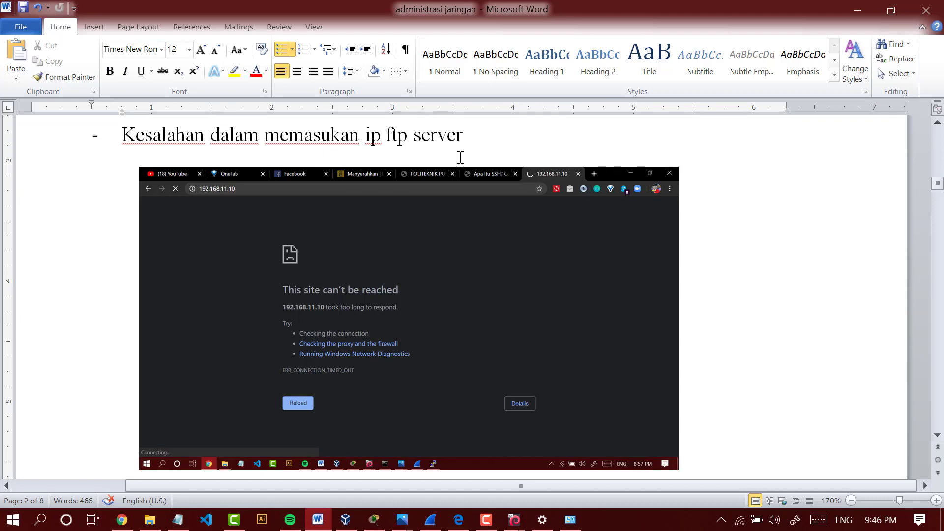
{"action": "left_click", "coordinate": [231, 191]}
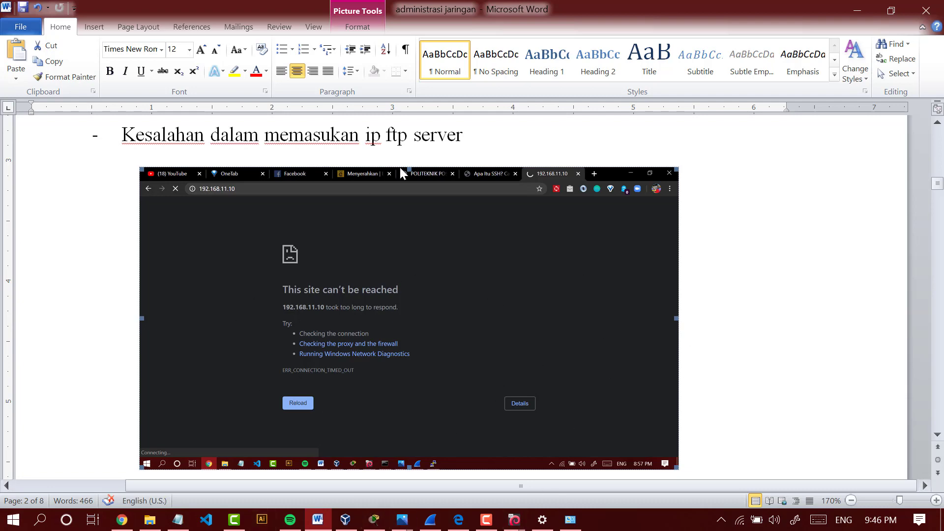
- Examine the report's fourth possible error, the proftpd service being unavailable on the server, highlighting the word proftpd and the whole heading line
{"action": "scroll", "coordinate": [429, 271], "scroll_direction": "down", "scroll_amount": 3}
{"action": "scroll", "coordinate": [392, 192], "scroll_direction": "down", "scroll_amount": 2}
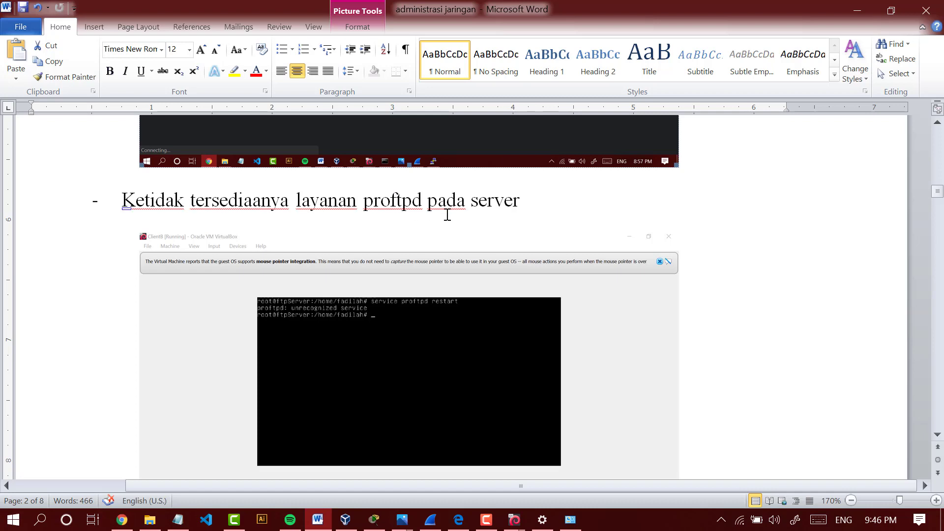
{"action": "scroll", "coordinate": [413, 201], "scroll_direction": "down", "scroll_amount": 1}
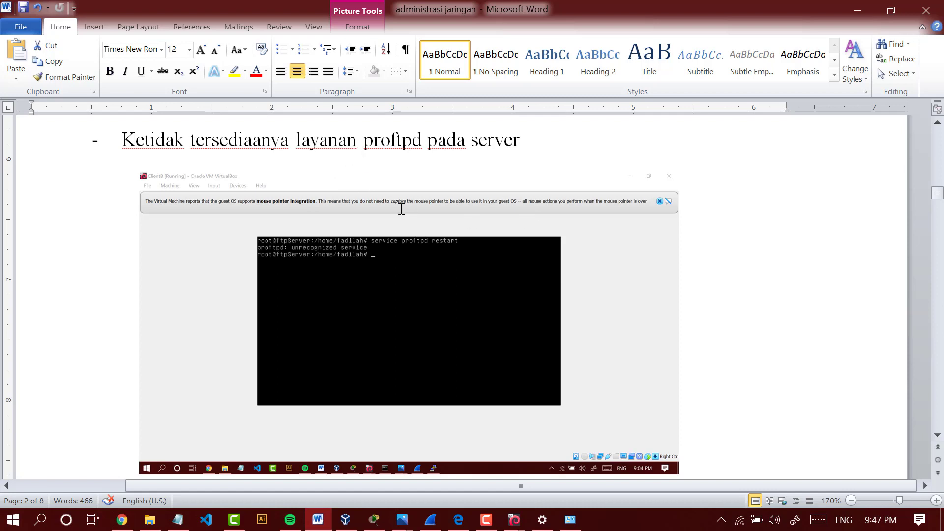
{"action": "left_click", "coordinate": [375, 146]}
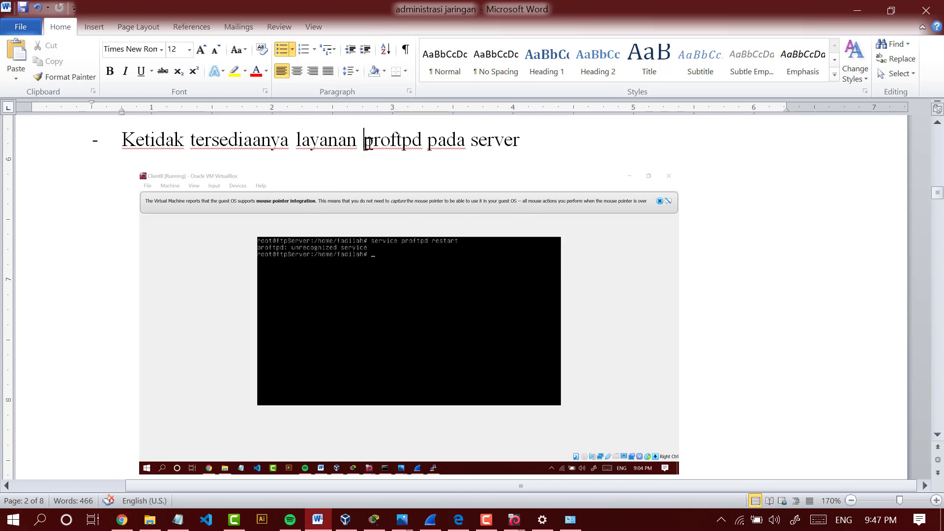
{"action": "left_click_drag", "start_coordinate": [367, 144], "coordinate": [428, 148]}
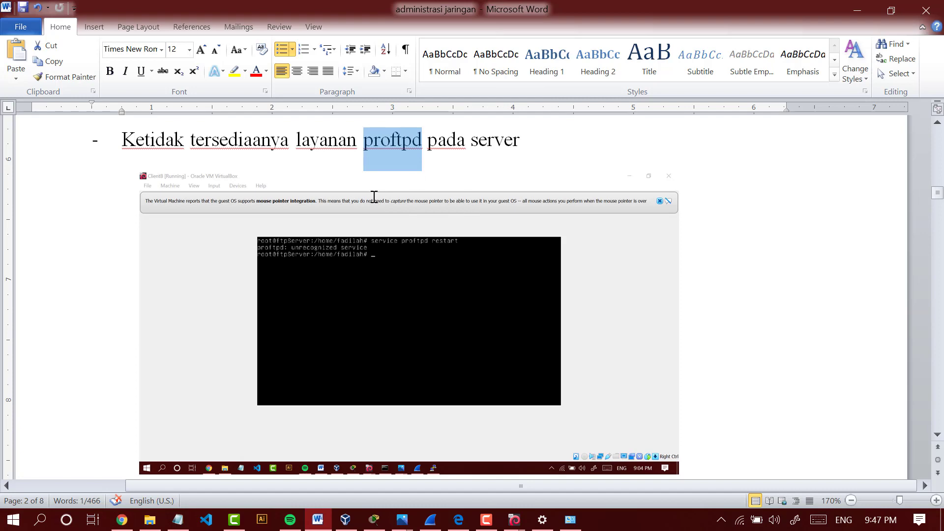
{"action": "scroll", "coordinate": [403, 169], "scroll_direction": "down", "scroll_amount": 1}
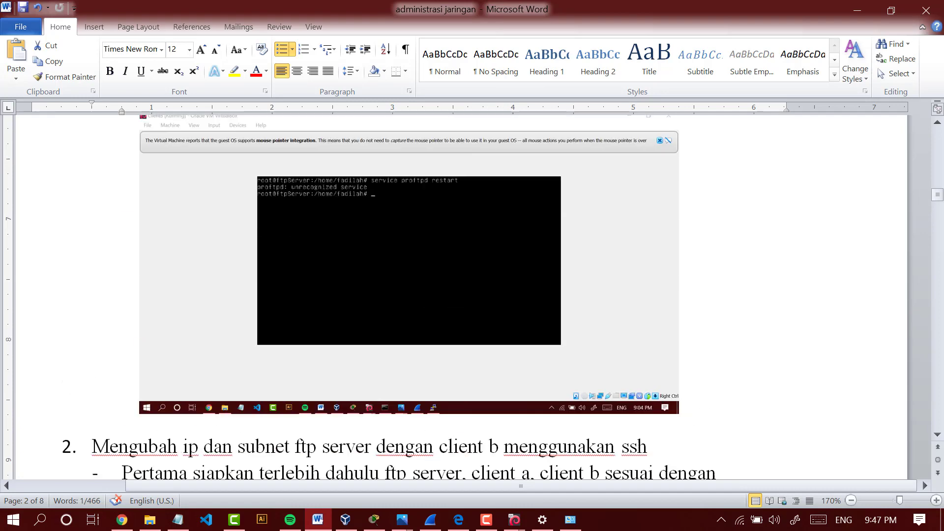
{"action": "scroll", "coordinate": [480, 186], "scroll_direction": "up", "scroll_amount": 2}
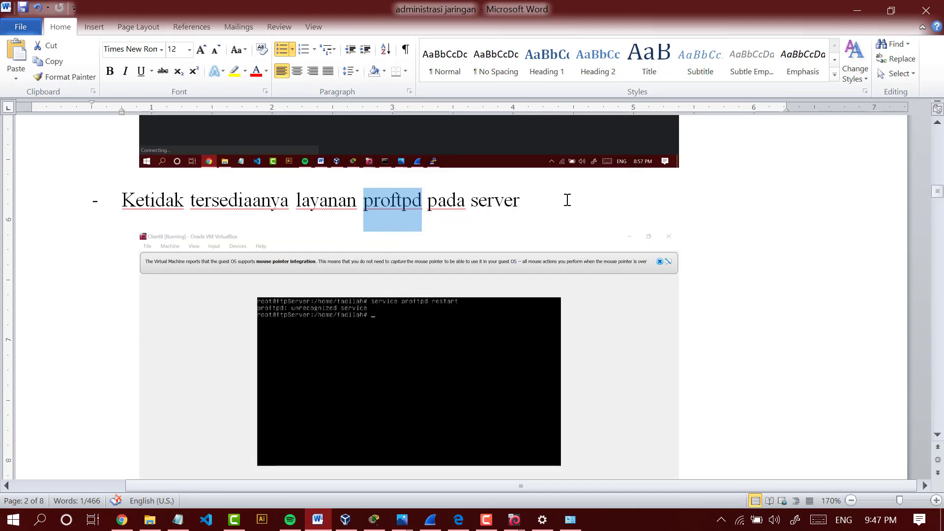
{"action": "left_click_drag", "start_coordinate": [567, 200], "coordinate": [142, 199]}
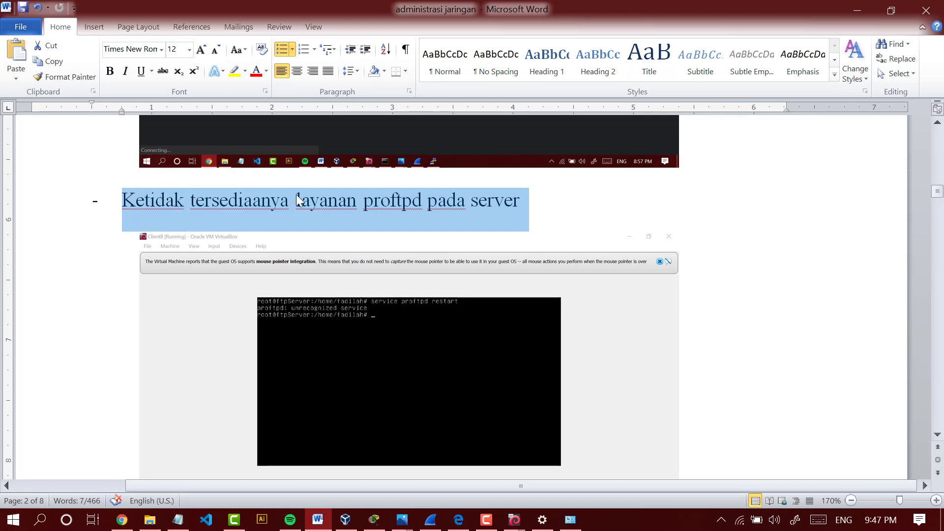
{"action": "scroll", "coordinate": [297, 200], "scroll_direction": "down", "scroll_amount": 3}
{"action": "scroll", "coordinate": [443, 213], "scroll_direction": "up", "scroll_amount": 8}
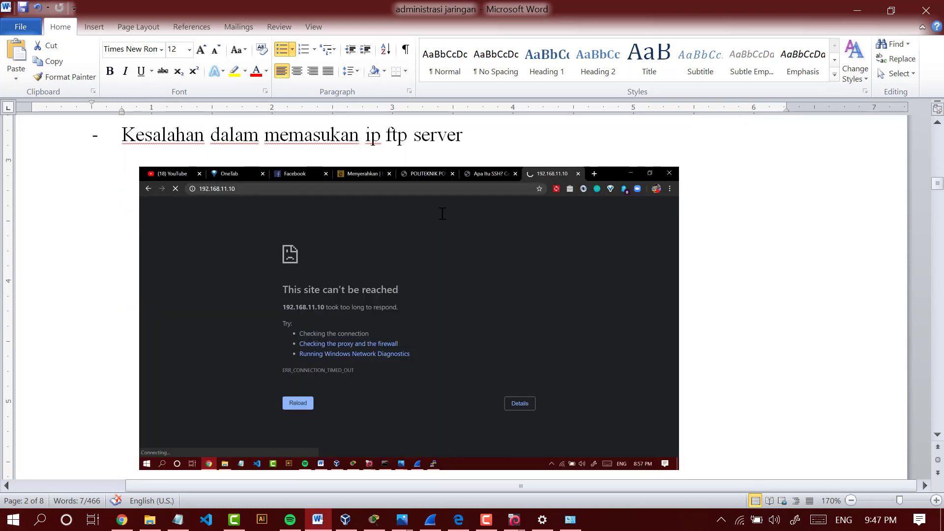
{"action": "scroll", "coordinate": [443, 213], "scroll_direction": "down", "scroll_amount": 5}
{"action": "left_click", "coordinate": [441, 211]}
{"action": "scroll", "coordinate": [441, 211], "scroll_direction": "down", "scroll_amount": 4}
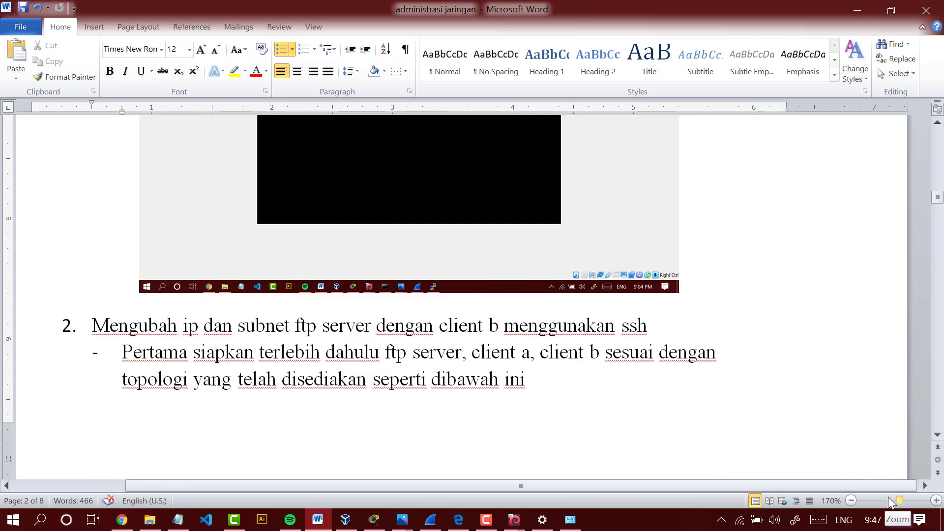
- Zoom the report out to 95% and review the possible errors listed under question 1 and the start of section 2
{"action": "left_click_drag", "start_coordinate": [894, 500], "coordinate": [891, 501]}
{"action": "scroll", "coordinate": [728, 334], "scroll_direction": "down", "scroll_amount": 8}
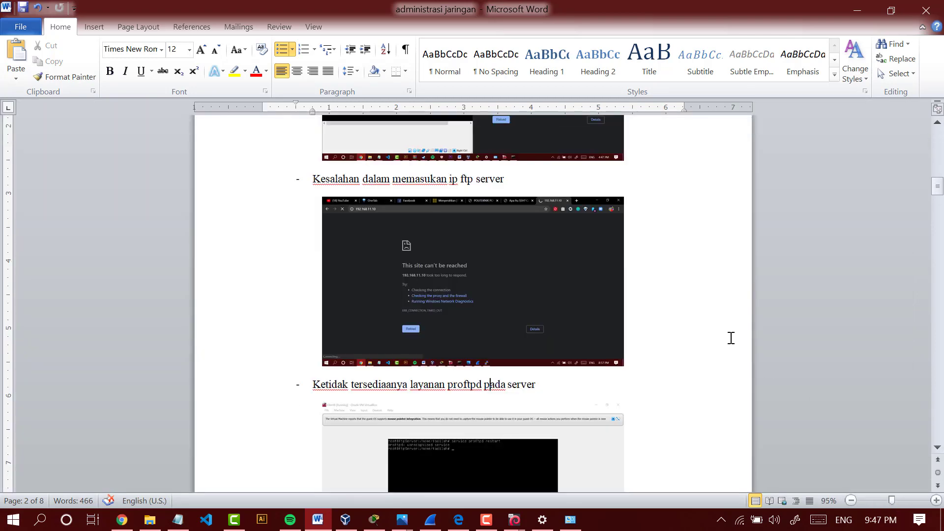
{"action": "scroll", "coordinate": [728, 334], "scroll_direction": "down", "scroll_amount": 3}
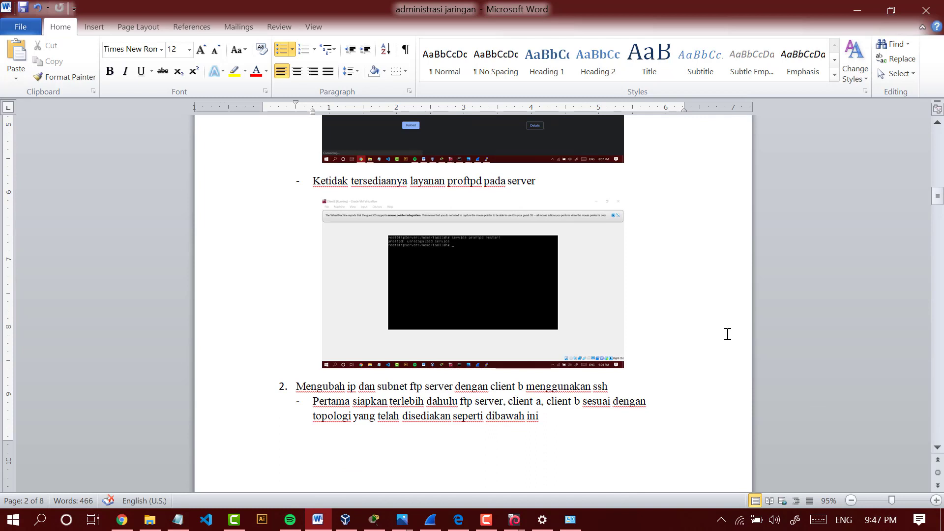
{"action": "left_click", "coordinate": [694, 329]}
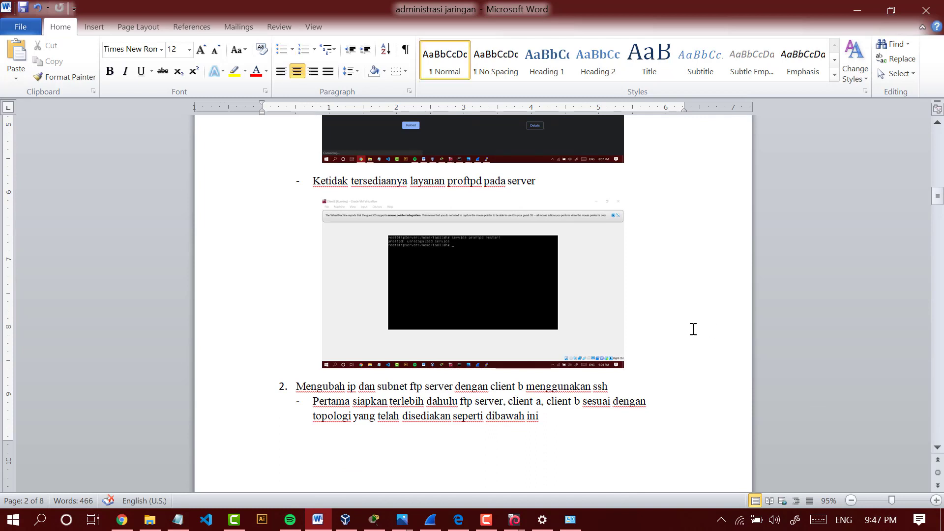
{"action": "scroll", "coordinate": [693, 329], "scroll_direction": "up", "scroll_amount": 15}
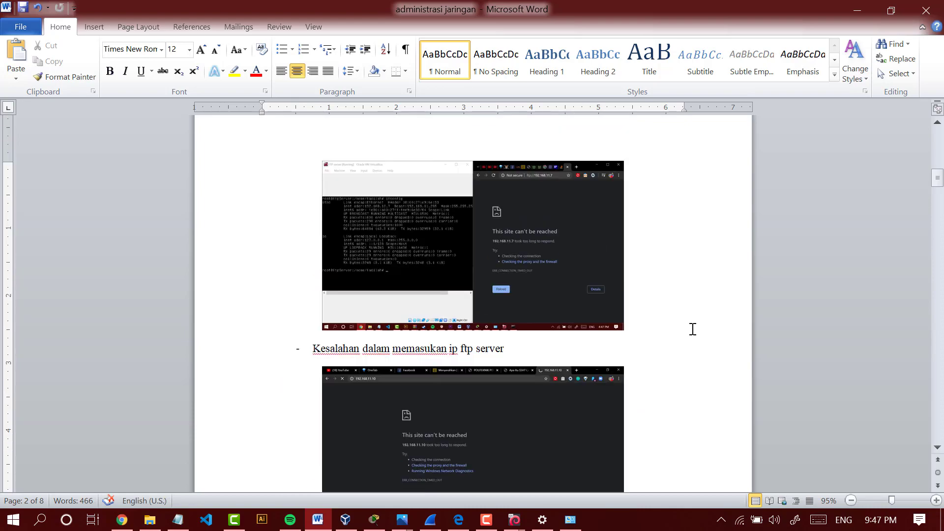
{"action": "scroll", "coordinate": [383, 182], "scroll_direction": "up", "scroll_amount": 10}
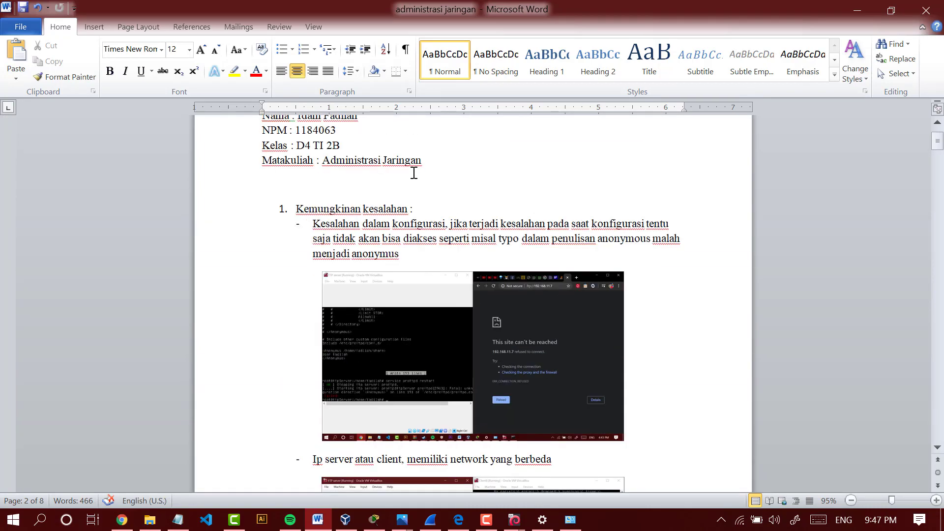
{"action": "scroll", "coordinate": [414, 169], "scroll_direction": "down", "scroll_amount": 10}
{"action": "scroll", "coordinate": [643, 78], "scroll_direction": "down", "scroll_amount": 1}
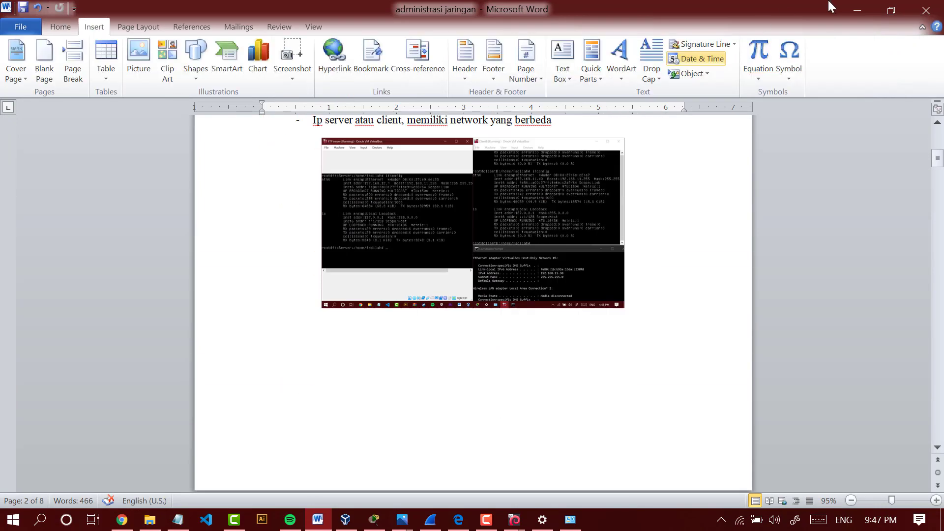
- Minimize Word, switch to the assignment PDF in Chrome, and highlight question 2's text on changing the FTP server IP remotely over SSH
{"action": "left_click", "coordinate": [856, 9]}
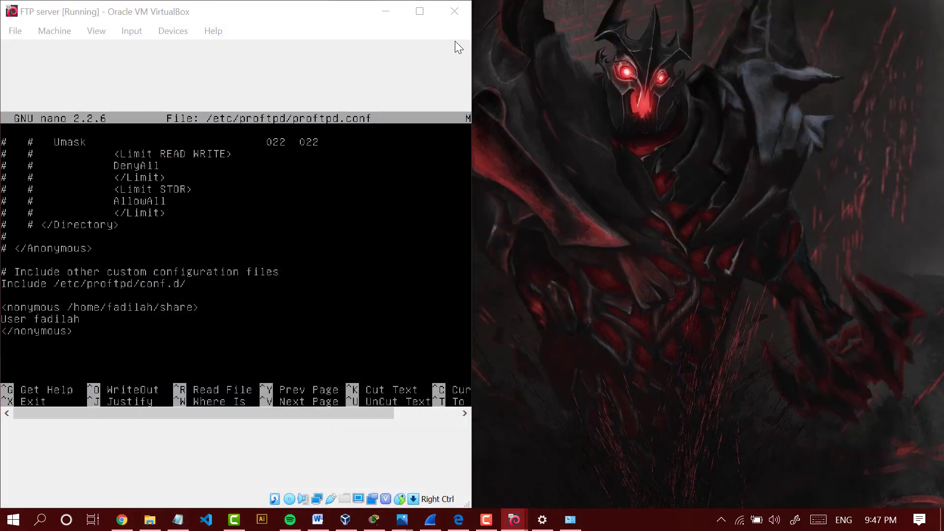
{"action": "left_click", "coordinate": [122, 519]}
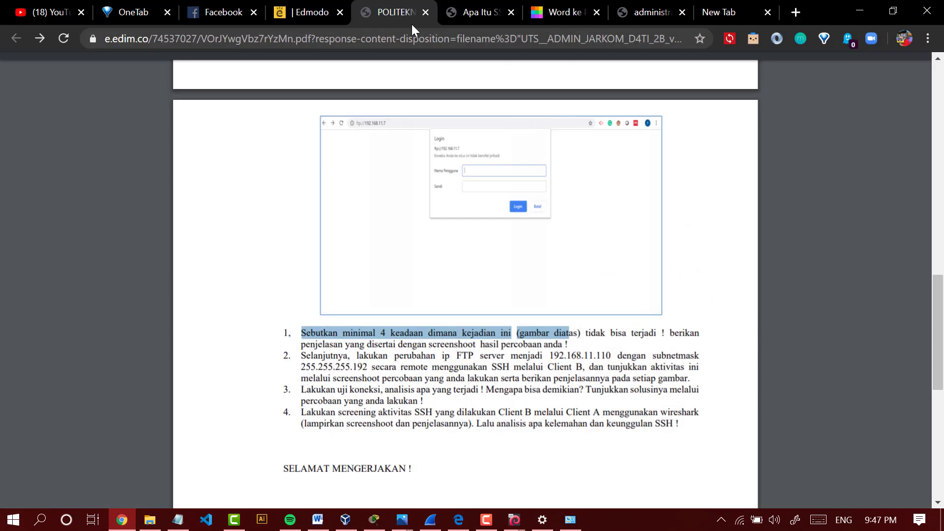
{"action": "scroll", "coordinate": [345, 312], "scroll_direction": "down", "scroll_amount": 2}
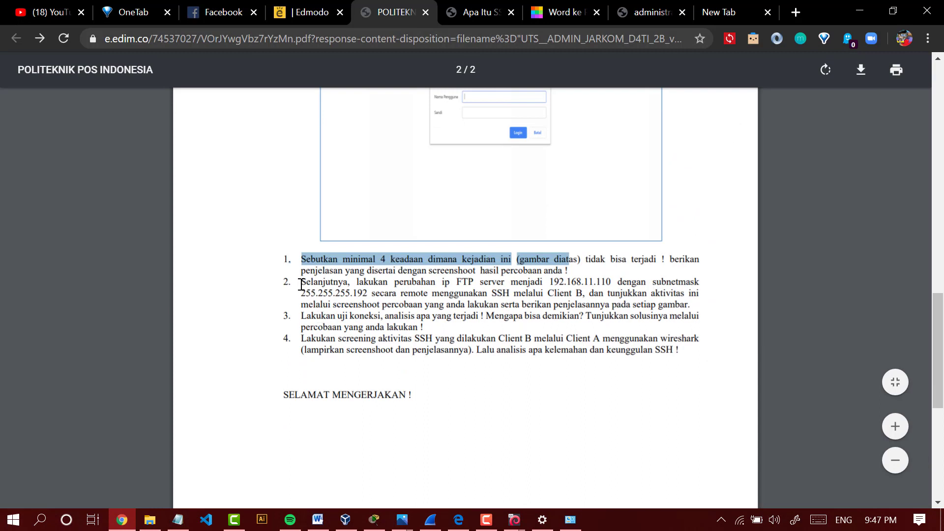
{"action": "left_click_drag", "start_coordinate": [300, 286], "coordinate": [611, 284]}
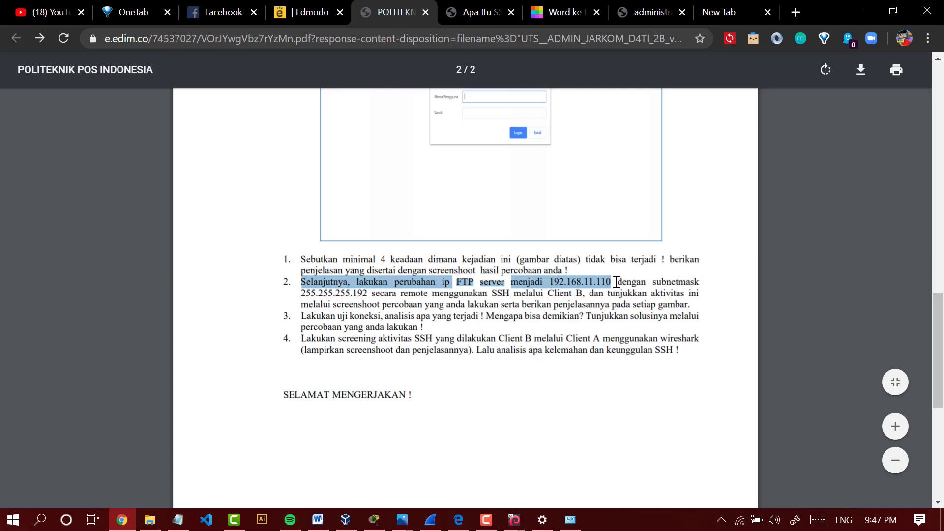
{"action": "left_click_drag", "start_coordinate": [353, 292], "coordinate": [701, 297]}
- Examine the topology diagram on the assignment's first page and return to the question list
{"action": "scroll", "coordinate": [536, 223], "scroll_direction": "up", "scroll_amount": 15}
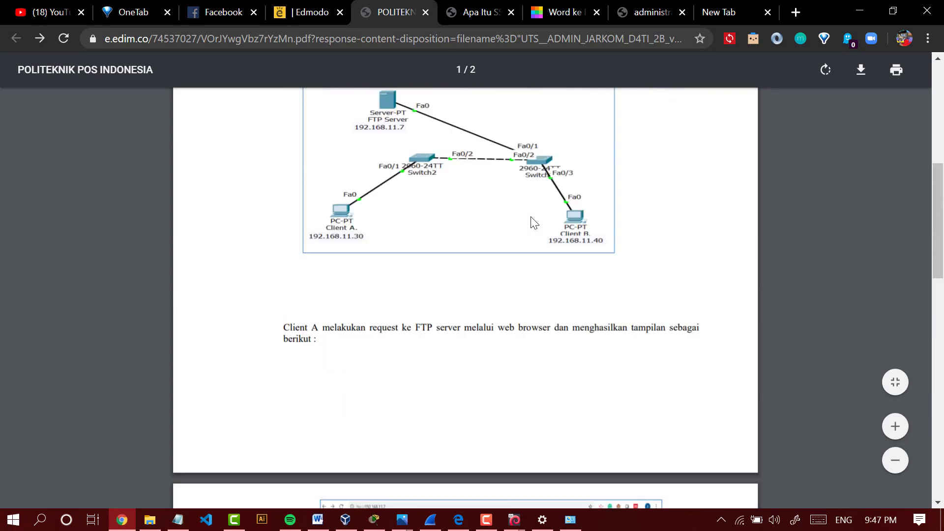
{"action": "scroll", "coordinate": [544, 281], "scroll_direction": "down", "scroll_amount": 4}
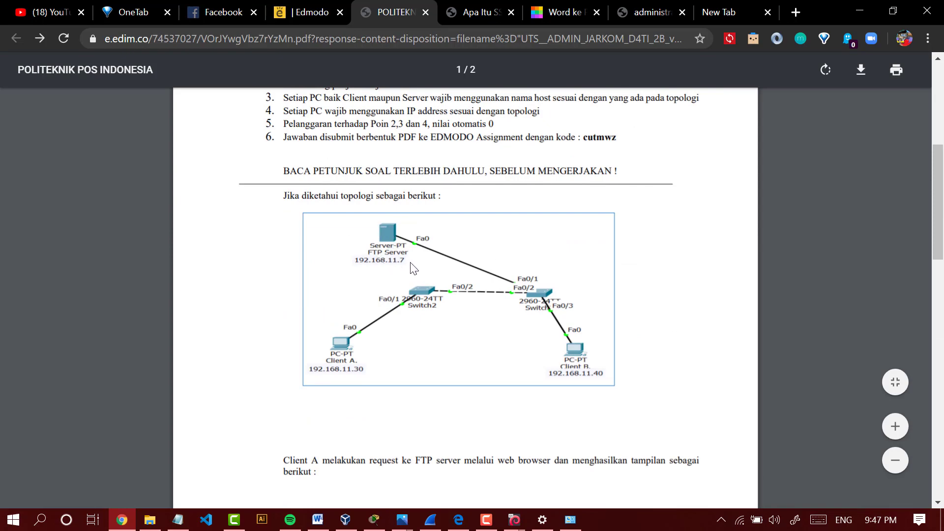
{"action": "scroll", "coordinate": [431, 275], "scroll_direction": "down", "scroll_amount": 6}
{"action": "scroll", "coordinate": [431, 275], "scroll_direction": "down", "scroll_amount": 13}
{"action": "scroll", "coordinate": [430, 269], "scroll_direction": "up", "scroll_amount": 3}
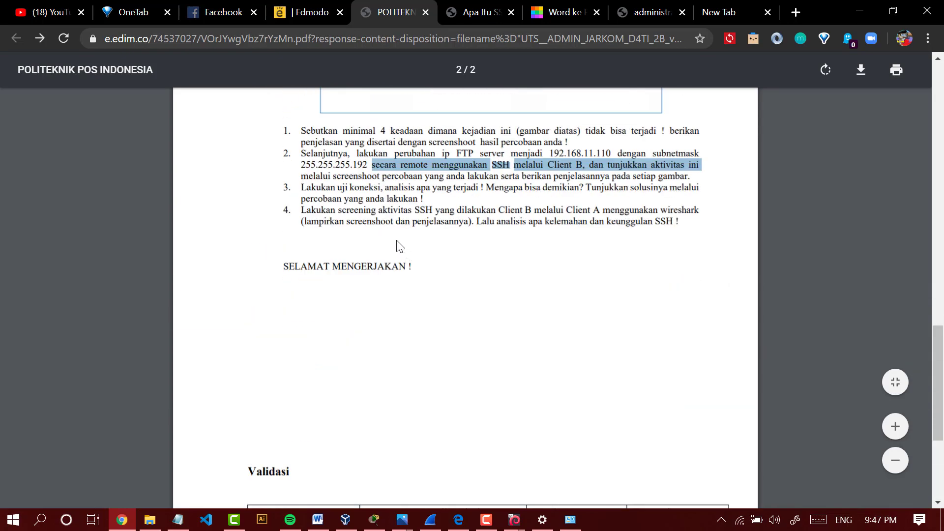
- Highlight part of the new IP 192.168.11.110 in question 2, followed by the question's first two lines
{"action": "left_click", "coordinate": [374, 167]}
{"action": "left_click_drag", "start_coordinate": [593, 151], "coordinate": [604, 150]}
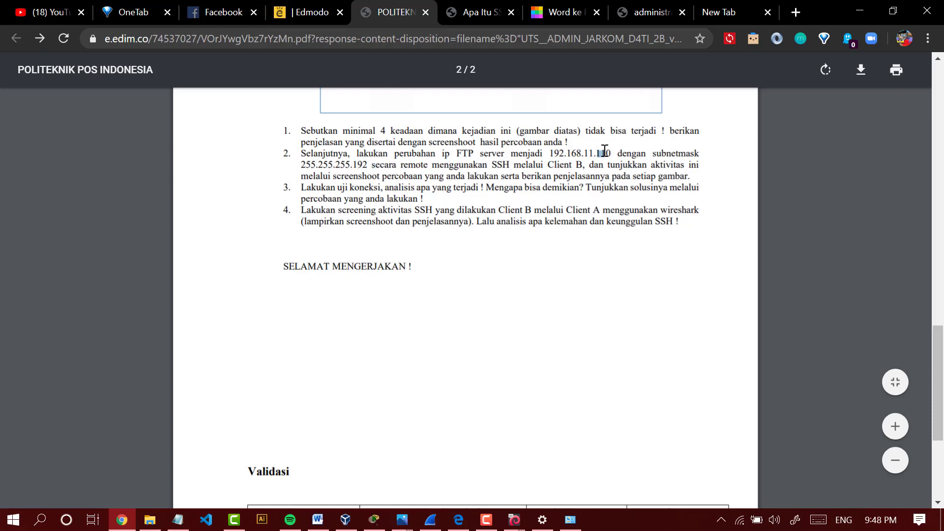
{"action": "left_click", "coordinate": [353, 165]}
{"action": "scroll", "coordinate": [602, 157], "scroll_direction": "up", "scroll_amount": 1}
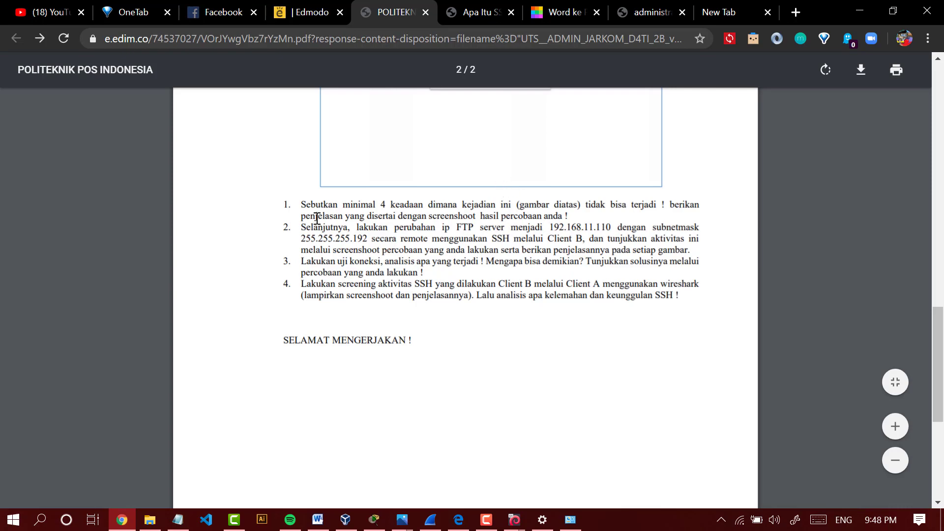
{"action": "left_click_drag", "start_coordinate": [305, 226], "coordinate": [706, 242]}
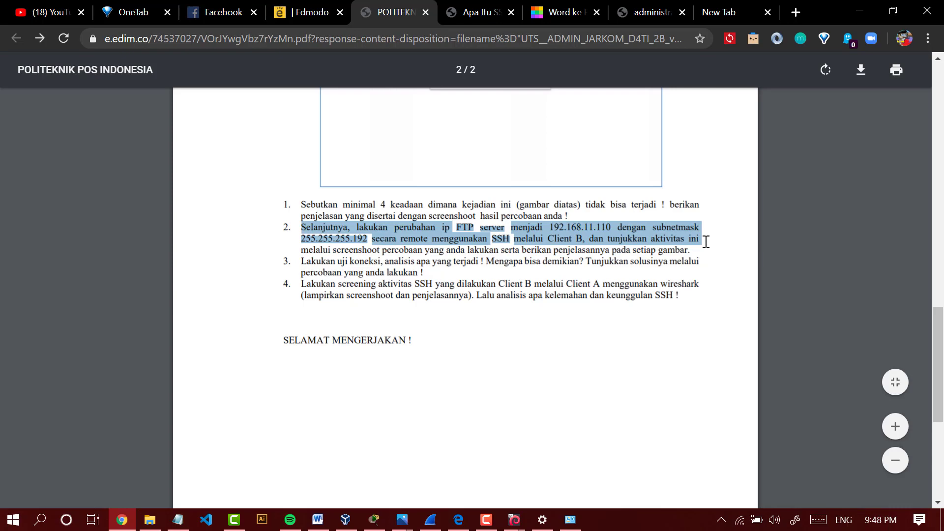
- Minimize Chrome, bring up the client_B virtual machine window, and move it lower beside the FTP server window
{"action": "left_click", "coordinate": [859, 11]}
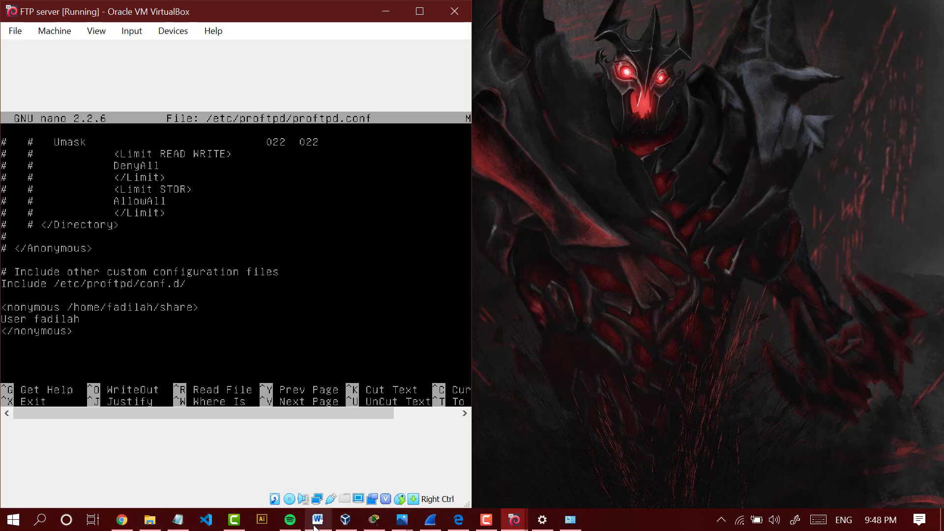
{"action": "left_click", "coordinate": [515, 520]}
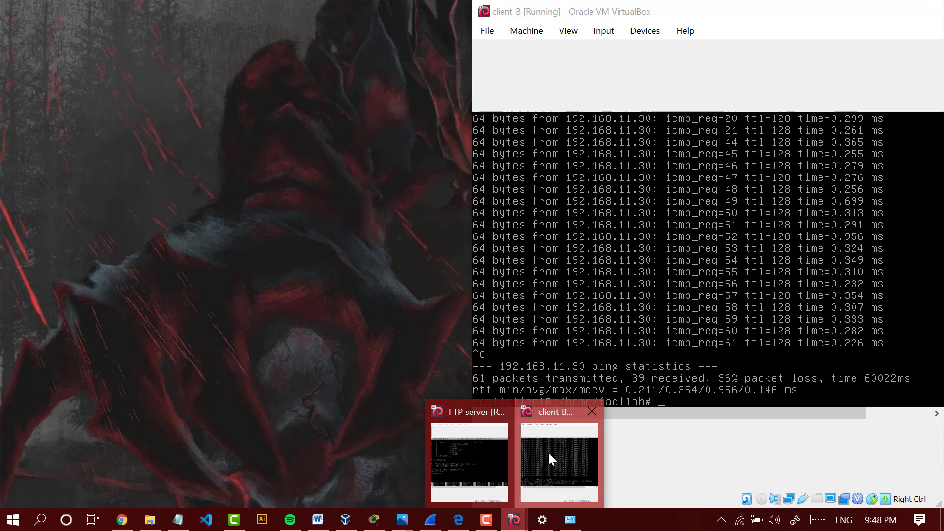
{"action": "left_click", "coordinate": [547, 453]}
{"action": "left_click_drag", "start_coordinate": [617, 2], "coordinate": [630, 196]}
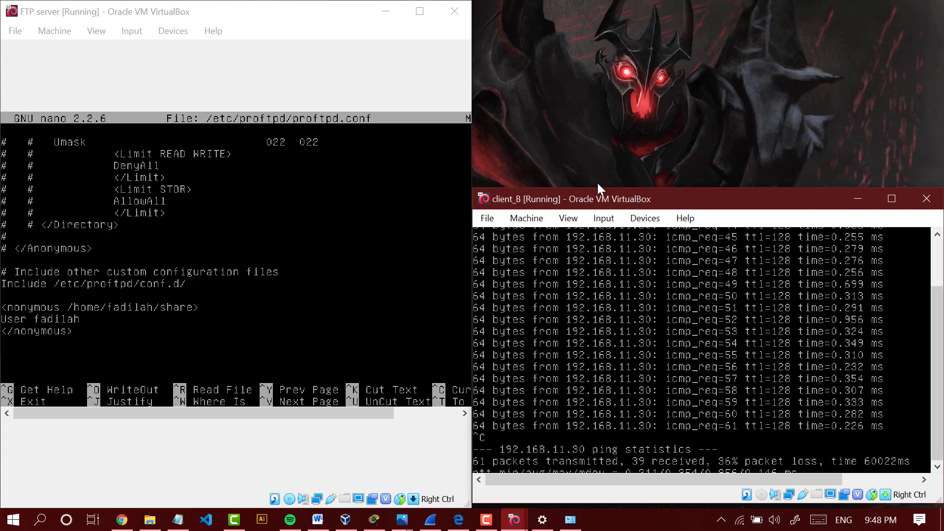
- Enlarge the client_B window upward and run ipconfig in a new Windows Command Prompt
{"action": "left_click_drag", "start_coordinate": [600, 189], "coordinate": [610, 120]}
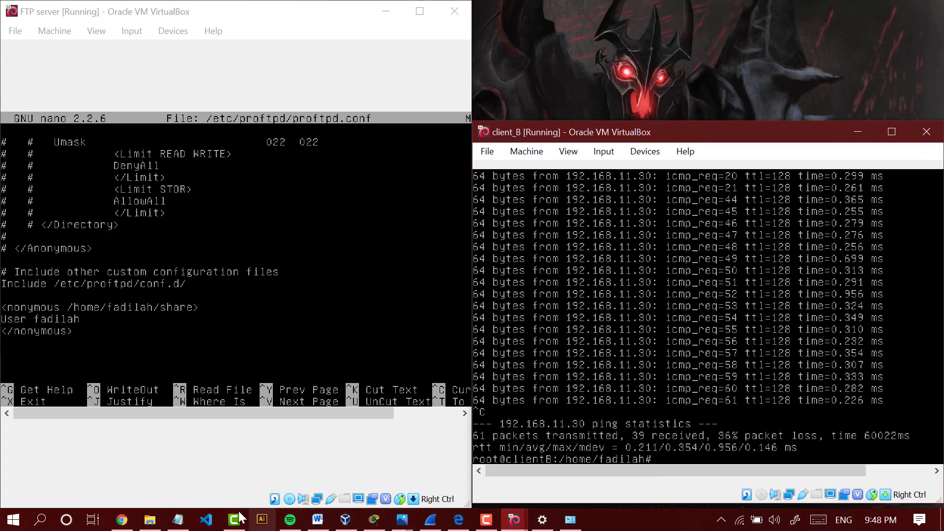
{"action": "left_click", "coordinate": [14, 520]}
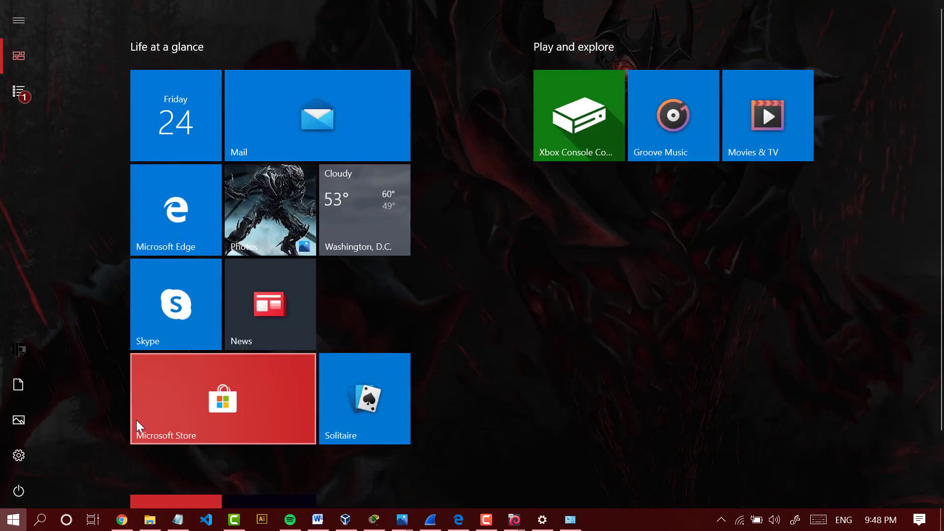
{"action": "type", "text": "cmd"}
{"action": "key", "text": "Return"}
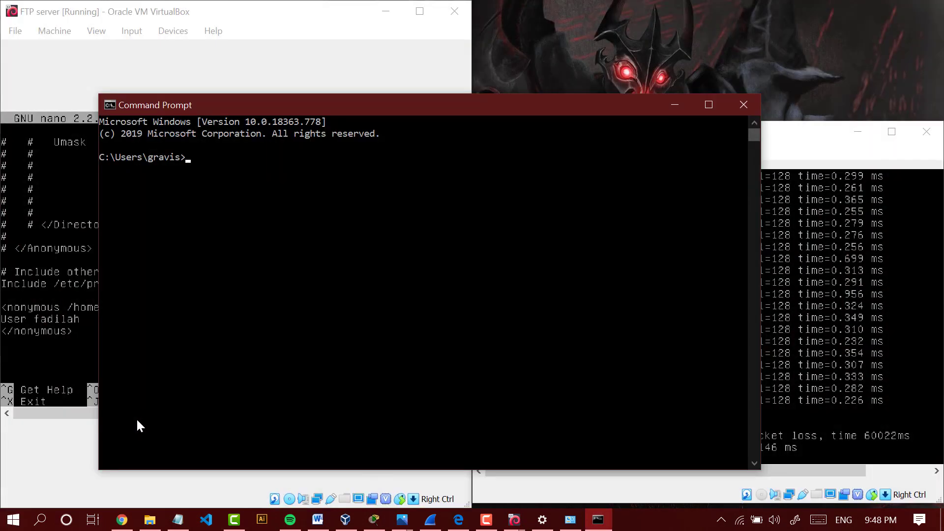
{"action": "left_click", "coordinate": [299, 212]}
{"action": "type", "text": "ipconfig"}
{"action": "key", "text": "Return"}
- Find the VirtualBox Host-Only Network #5 adapter in the ipconfig output and highlight its name
{"action": "scroll", "coordinate": [259, 289], "scroll_direction": "up", "scroll_amount": 1}
{"action": "scroll", "coordinate": [260, 291], "scroll_direction": "up", "scroll_amount": 4}
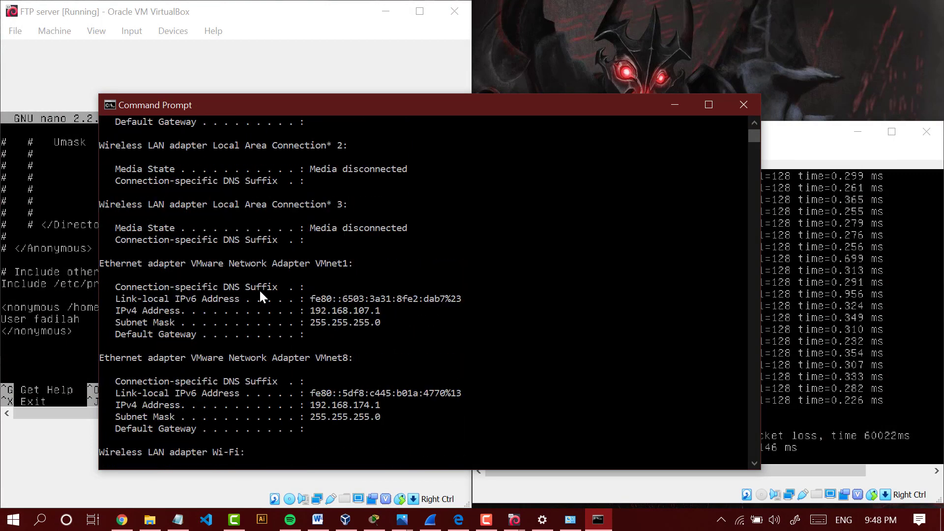
{"action": "scroll", "coordinate": [237, 236], "scroll_direction": "up", "scroll_amount": 3}
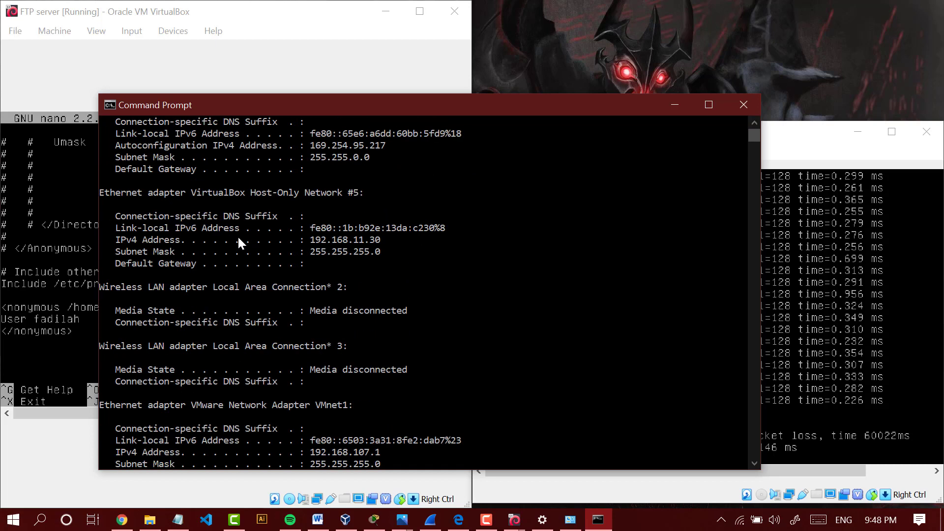
{"action": "left_click", "coordinate": [181, 214]}
{"action": "left_click_drag", "start_coordinate": [203, 195], "coordinate": [352, 192]}
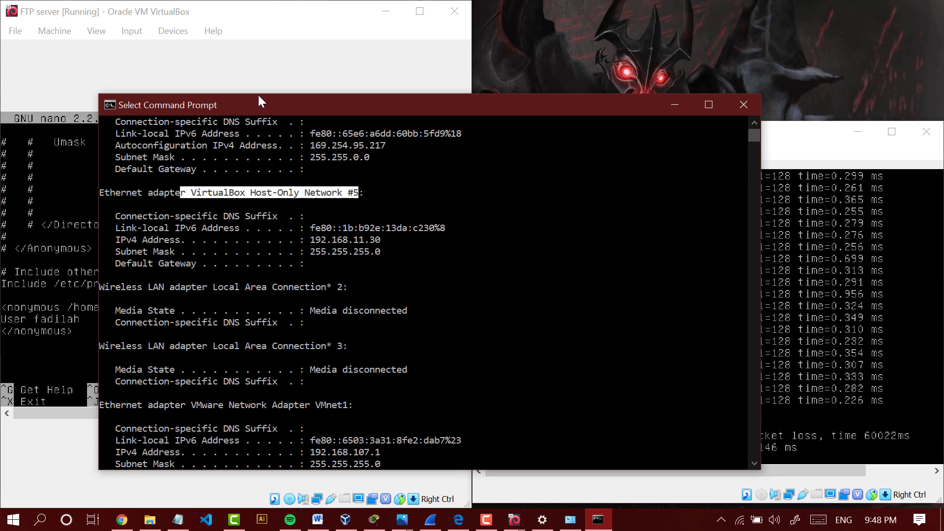
- Shrink the Command Prompt to the host-only adapter details, place it above the client_B window, and return to client_B's terminal
{"action": "left_click_drag", "start_coordinate": [258, 93], "coordinate": [268, 325]}
{"action": "scroll", "coordinate": [263, 397], "scroll_direction": "up", "scroll_amount": 6}
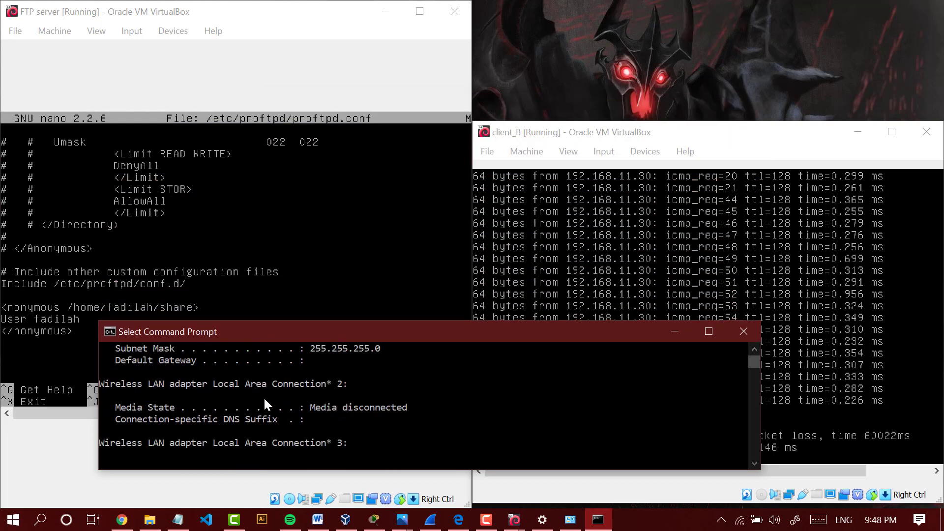
{"action": "scroll", "coordinate": [263, 396], "scroll_direction": "down", "scroll_amount": 1}
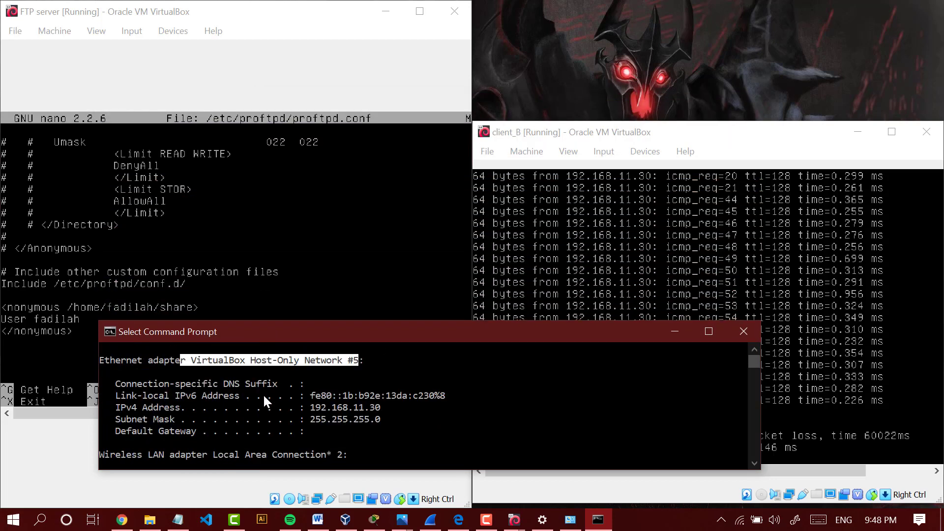
{"action": "left_click_drag", "start_coordinate": [280, 325], "coordinate": [282, 353]}
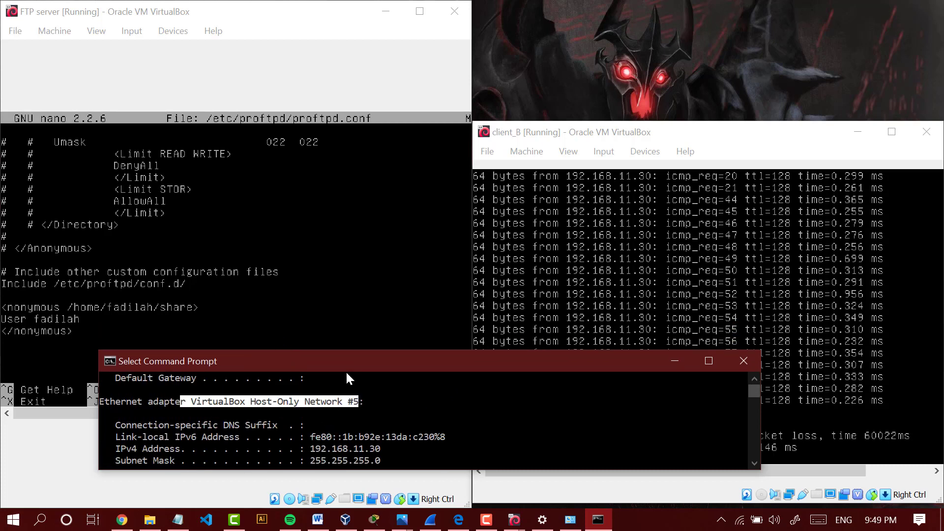
{"action": "left_click_drag", "start_coordinate": [339, 356], "coordinate": [715, 9]}
{"action": "left_click", "coordinate": [712, 275]}
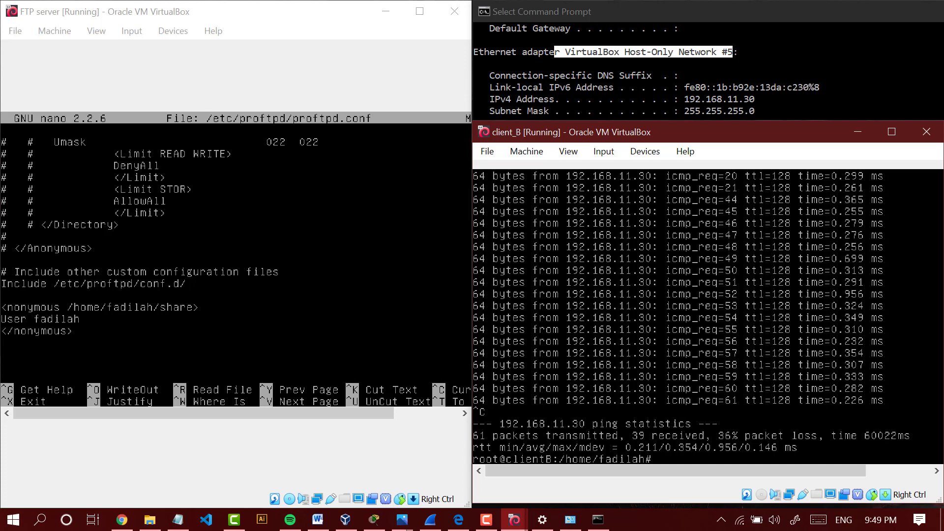
- Connect from client_B to the FTP server with ssh 192.168.11.7, accept the host key with yes, and enter the root password
{"action": "type", "text": "ssh 192.168.11.7"}
{"action": "key", "text": "Return"}
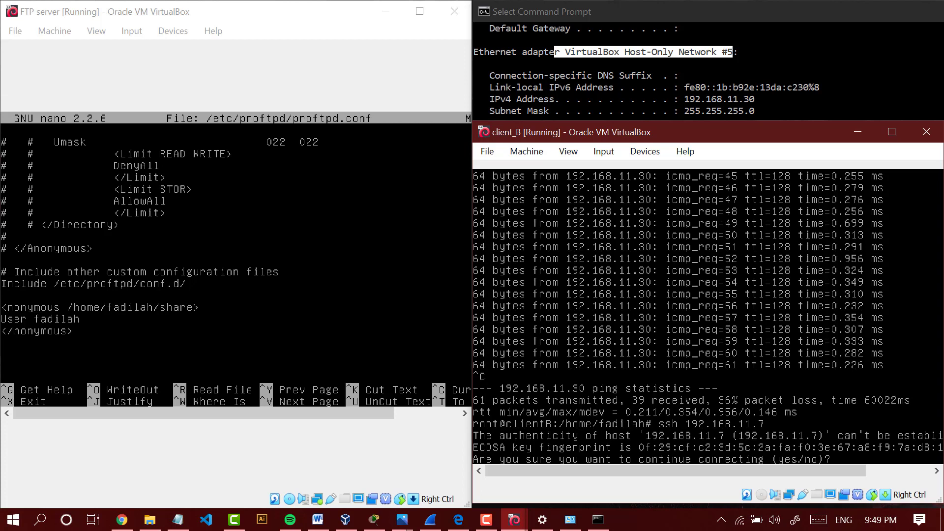
{"action": "type", "text": "yes"}
{"action": "key", "text": "Return"}
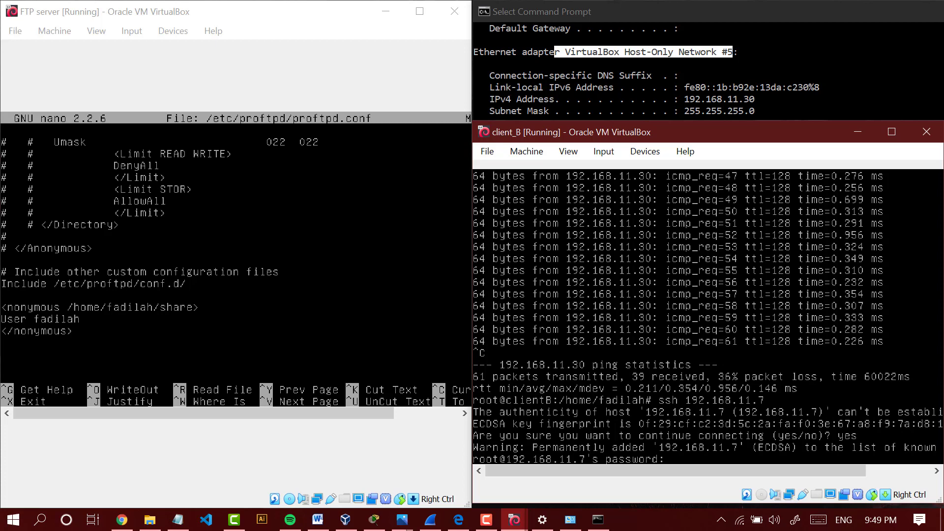
{"action": "key", "text": "Return"}
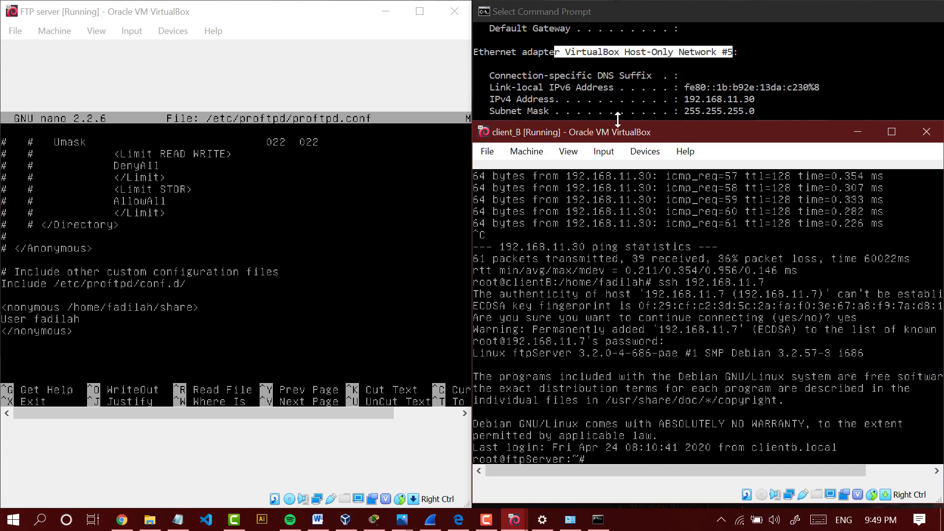
- Run su in client_B's SSH session and open /etc/network/interfaces in nano
{"action": "left_click_drag", "start_coordinate": [618, 121], "coordinate": [622, 114]}
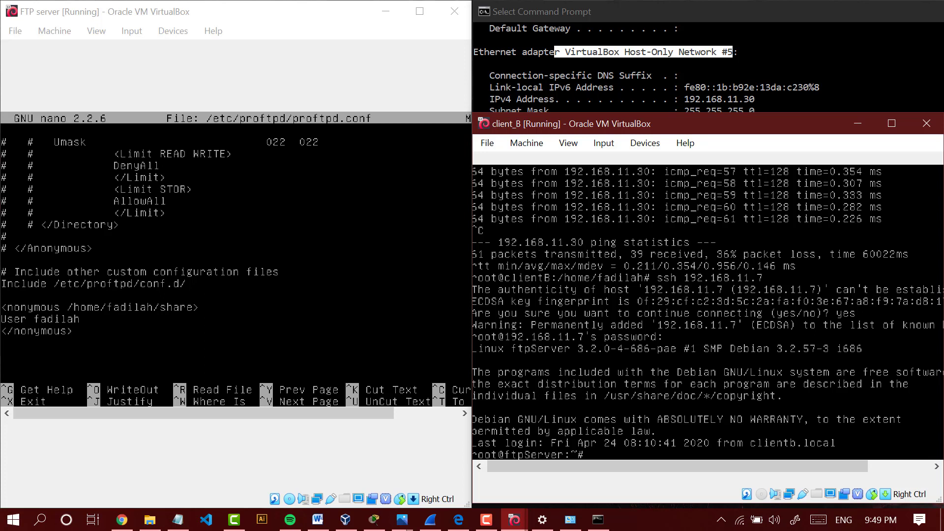
{"action": "type", "text": "su"}
{"action": "key", "text": "Return"}
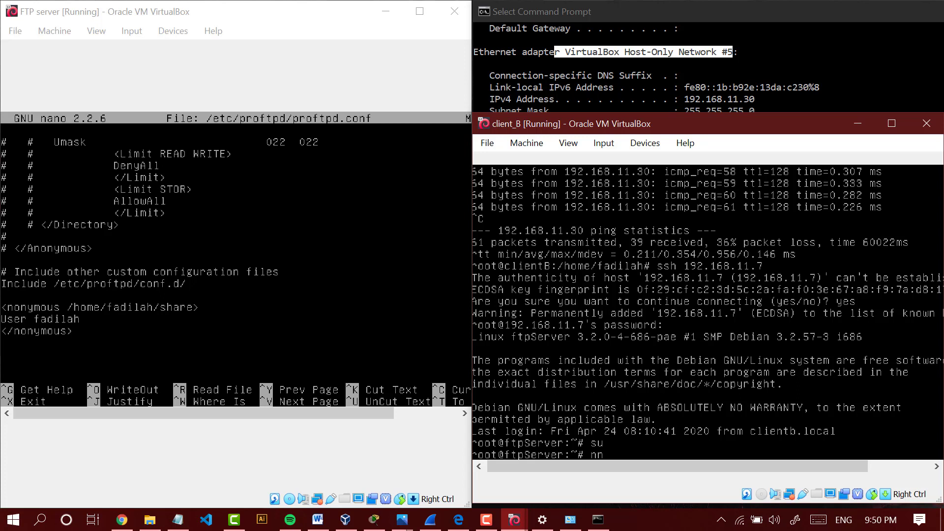
{"action": "type", "text": "nano /etc/network/interfaces"}
{"action": "key", "text": "Return"}
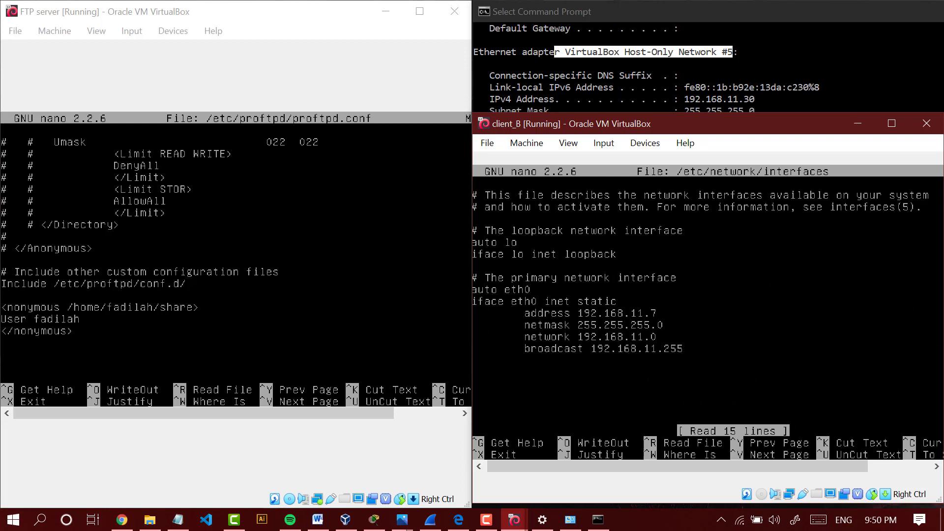
- Set the eth0 address to 192.168.11.110 and the netmask to 255.255.255.192, and save the interfaces file
{"action": "key", "text": "Down"}
{"action": "key", "text": "Down"}
{"action": "key", "text": "Down"}
{"action": "key", "text": "Down"}
{"action": "key", "text": "Down"}
{"action": "key", "text": "Down"}
{"action": "key", "text": "Down"}
{"action": "key", "text": "Down"}
{"action": "key", "text": "Down"}
{"action": "key", "text": "Down"}
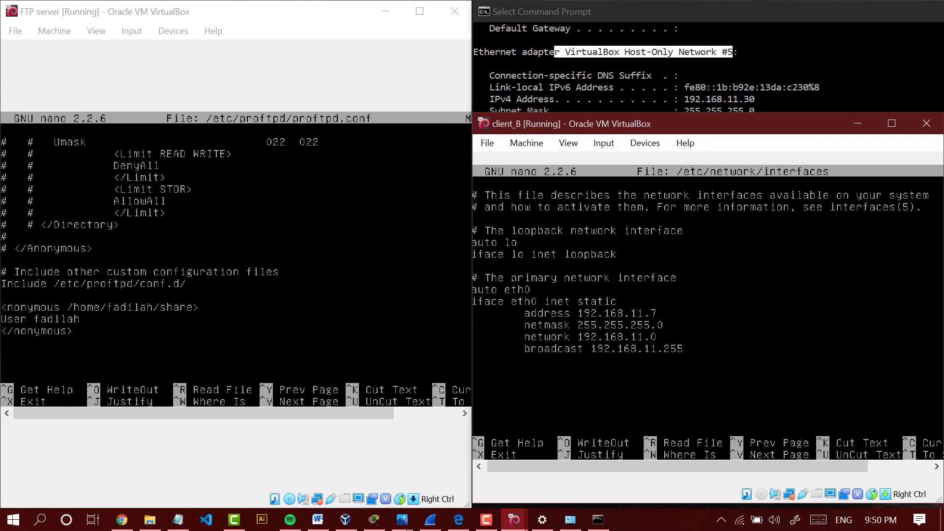
{"action": "key", "text": "BackSpace"}
{"action": "type", "text": "11-"}
{"action": "type", "text": "0"}
{"action": "key", "text": "BackSpace"}
{"action": "type", "text": "192"}
{"action": "key", "text": "ctrl+x"}
{"action": "key", "text": "y"}
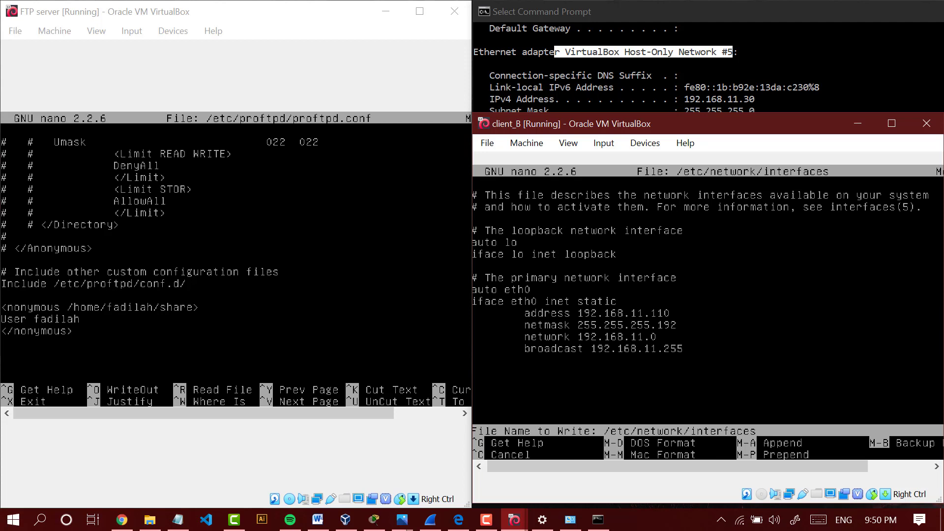
{"action": "key", "text": "Return"}
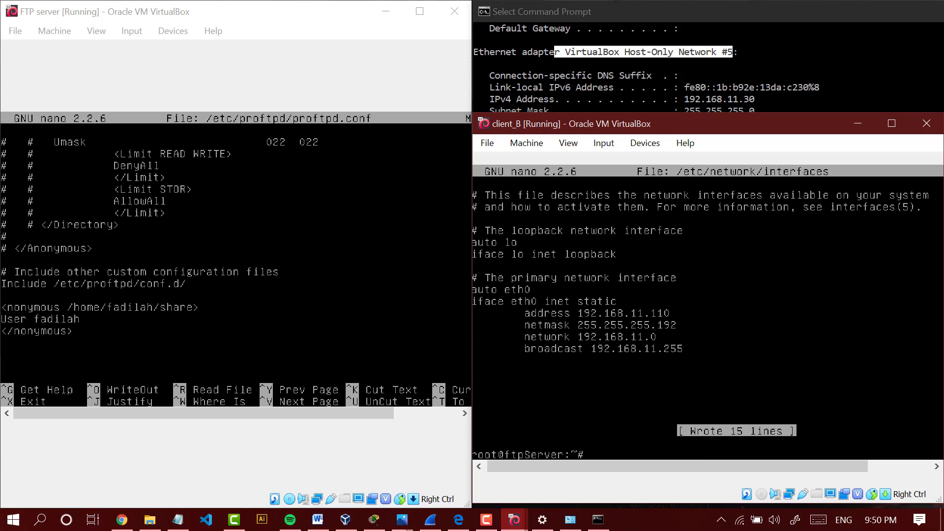
- Restart the FTP server's networking service from the SSH session with service networking restart
{"action": "type", "text": "service networking restart"}
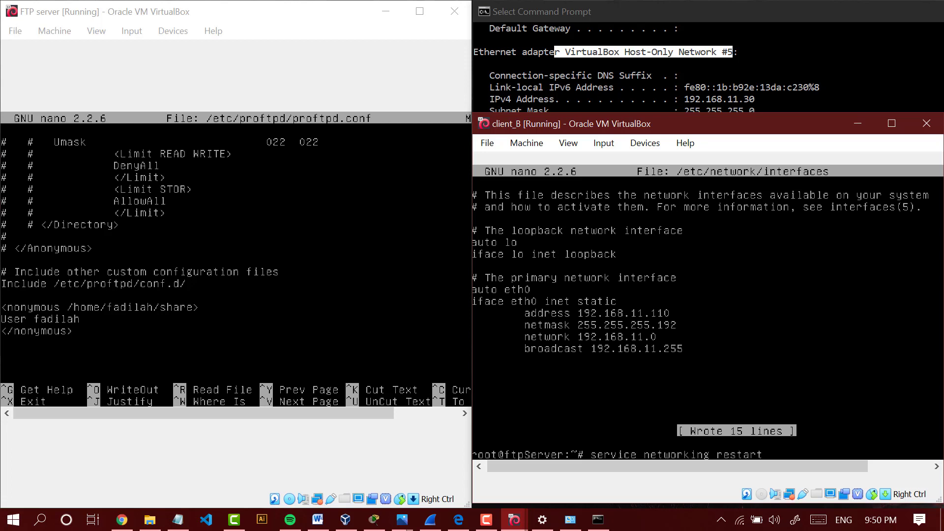
{"action": "key", "text": "Return"}
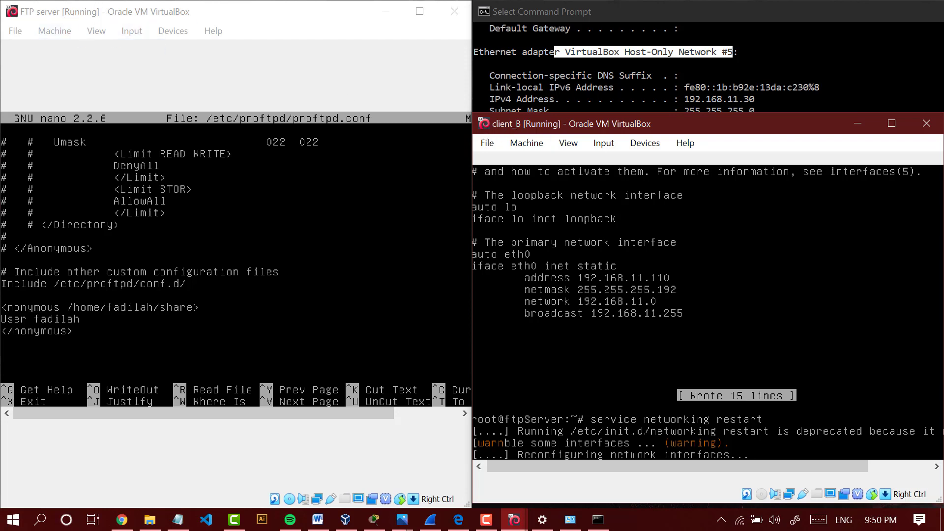
- Exit proftpd.conf in the FTP server window without saving its changes and clear the terminal
{"action": "left_click", "coordinate": [253, 20]}
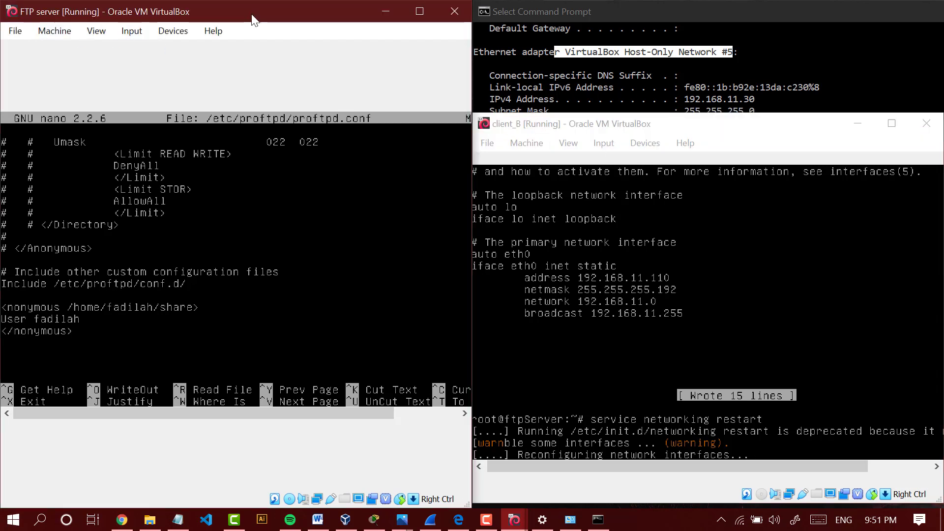
{"action": "key", "text": "ctrl+x"}
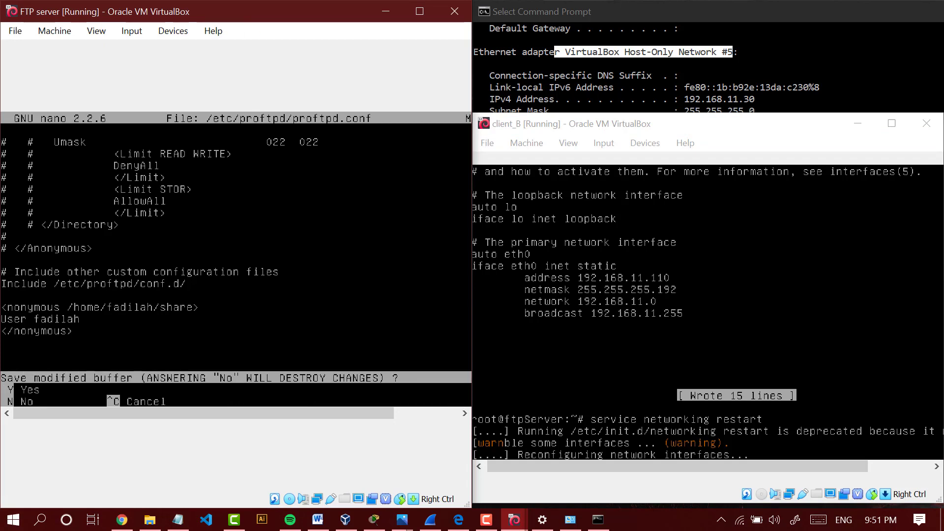
{"action": "type", "text": "nclear"}
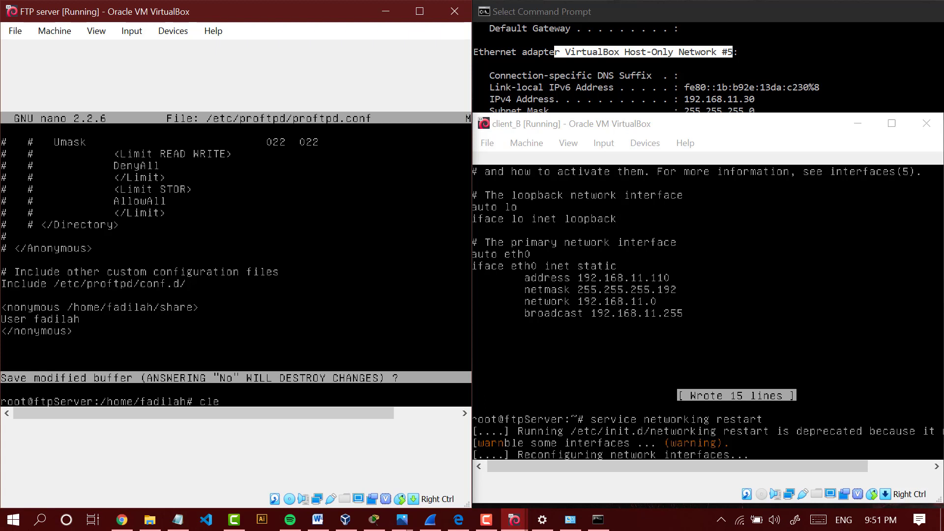
{"action": "key", "text": "Return"}
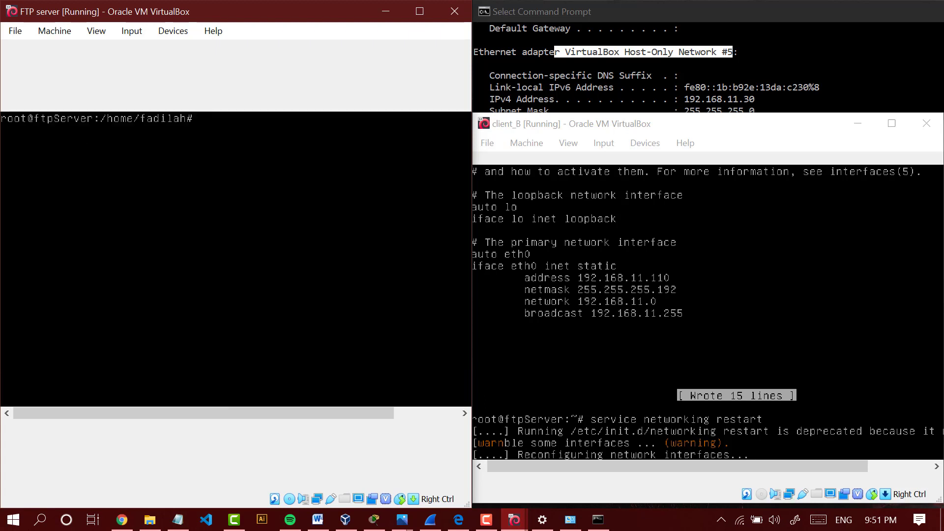
- Run ifconfig on the FTP server and adjust its window to examine eth0's IP address and subnet mask
{"action": "type", "text": "ifconfig"}
{"action": "key", "text": "Return"}
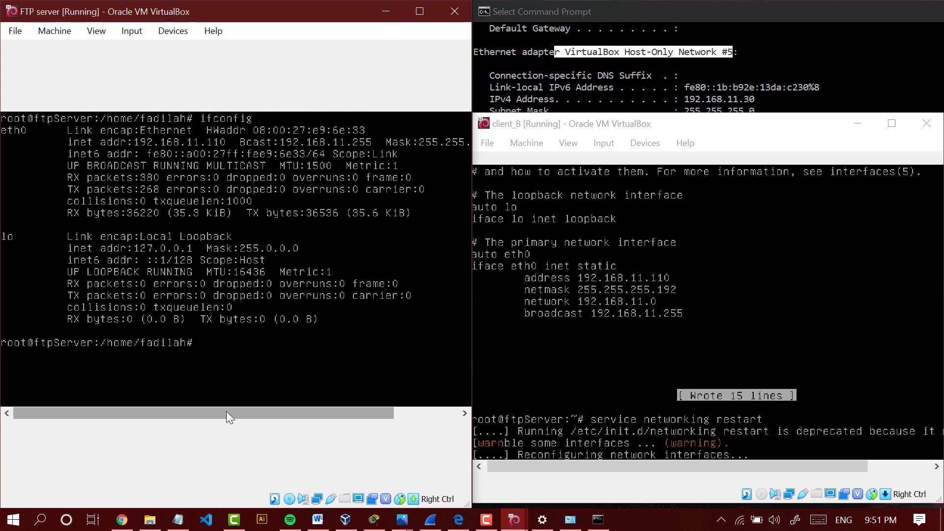
{"action": "left_click_drag", "start_coordinate": [226, 411], "coordinate": [344, 418]}
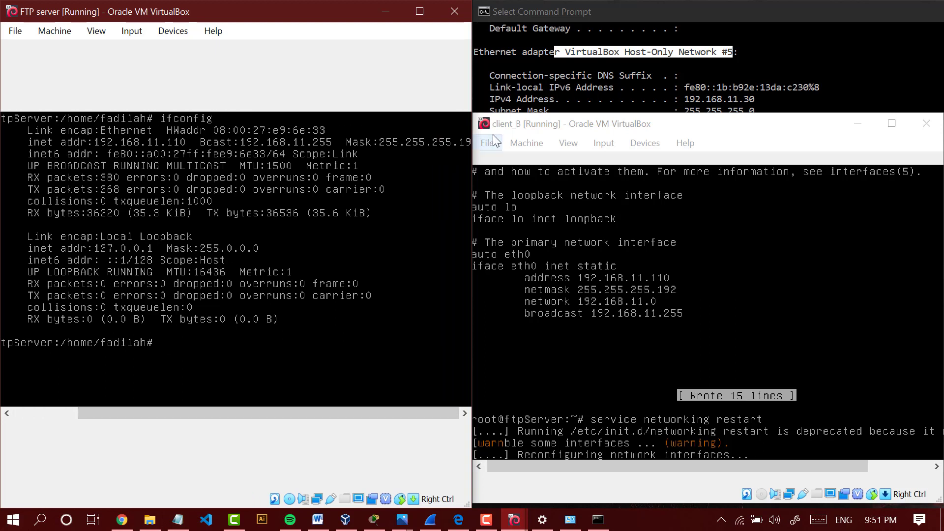
{"action": "left_click_drag", "start_coordinate": [373, 15], "coordinate": [352, 15]}
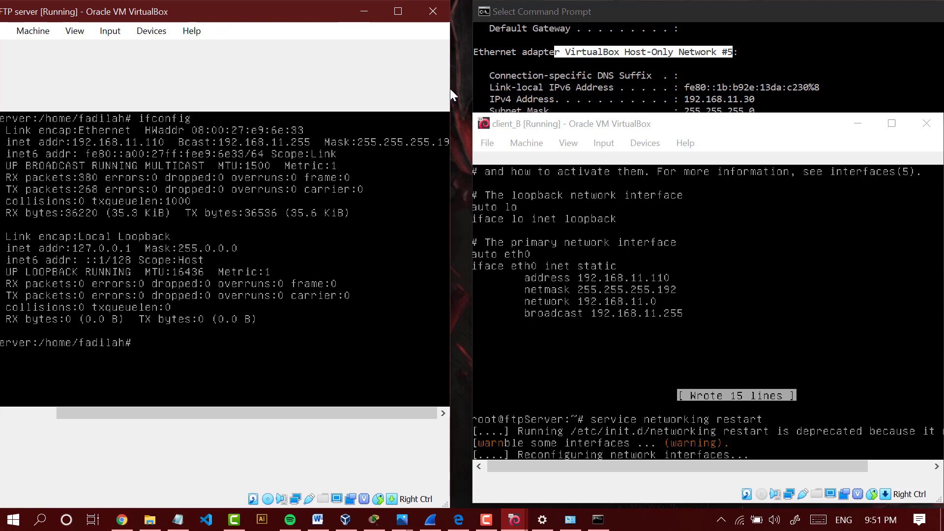
{"action": "mouse_move", "coordinate": [450, 89]}
{"action": "left_mouse_down"}
{"action": "mouse_move", "coordinate": [481, 89]}
{"action": "mouse_move", "coordinate": [467, 89]}
{"action": "left_mouse_up"}
{"action": "left_click_drag", "start_coordinate": [307, 7], "coordinate": [313, 7]}
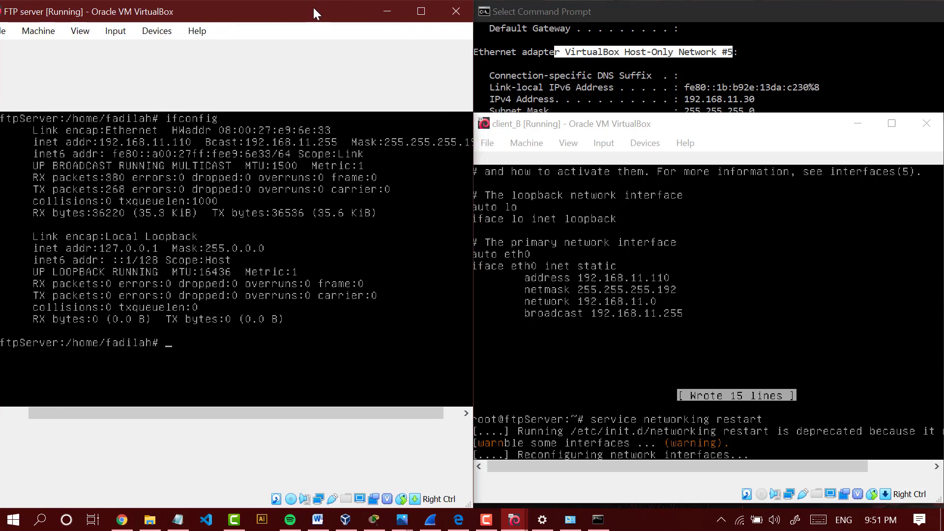
- Close the client_B virtual machine by powering it off
{"action": "left_click", "coordinate": [770, 467]}
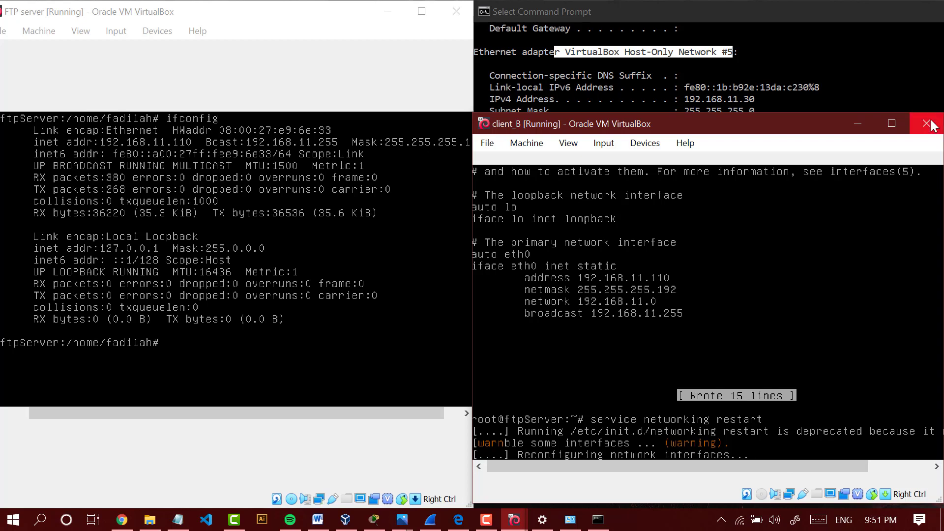
{"action": "key", "text": "ctrl+q"}
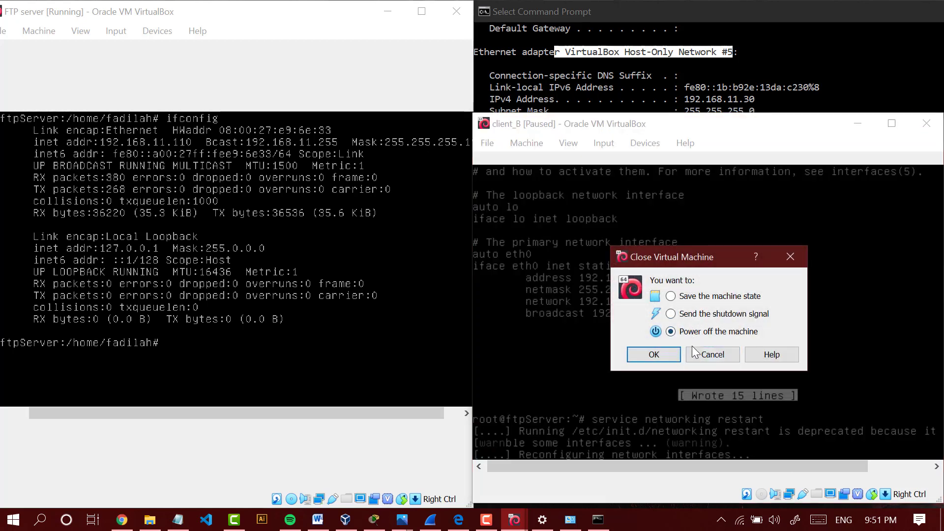
{"action": "left_click", "coordinate": [658, 355]}
- Start the client_B virtual machine again from VirtualBox Manager and minimize the manager
{"action": "left_click", "coordinate": [258, 478]}
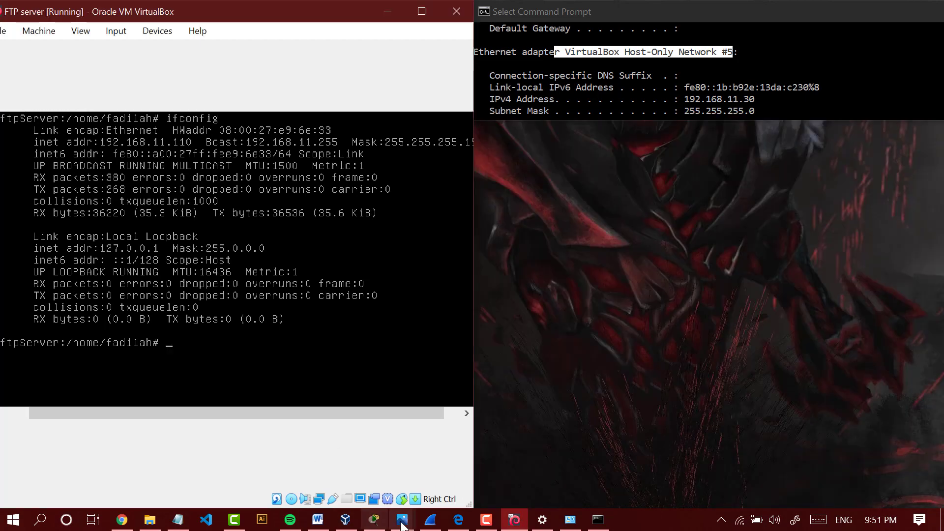
{"action": "left_click", "coordinate": [345, 519]}
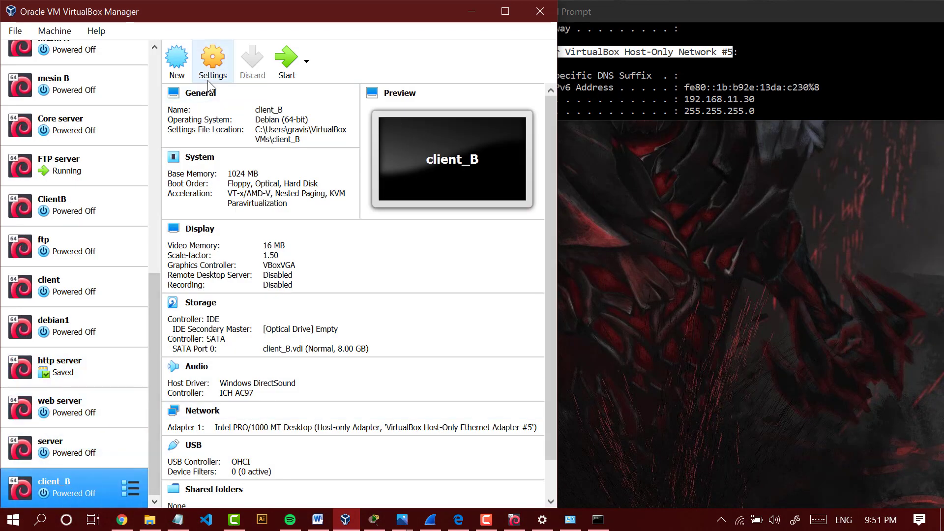
{"action": "left_click", "coordinate": [285, 66]}
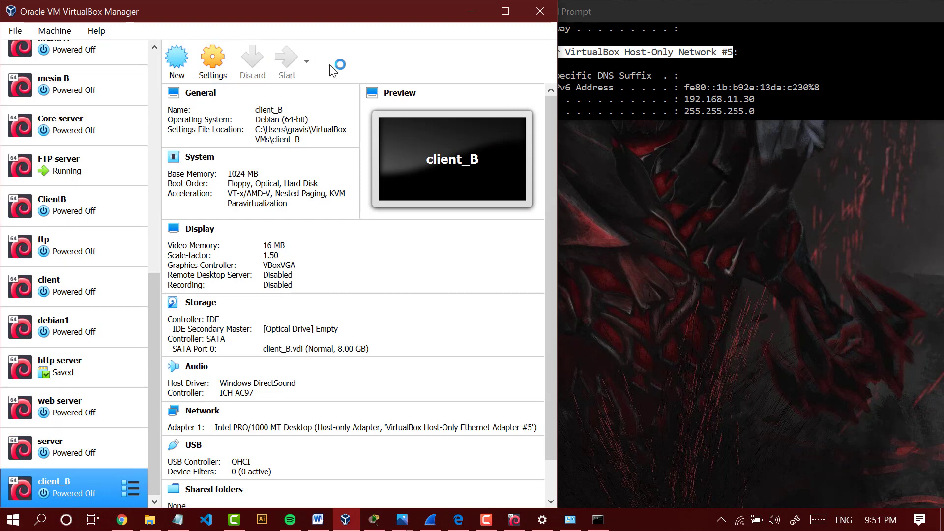
{"action": "left_click", "coordinate": [473, 12]}
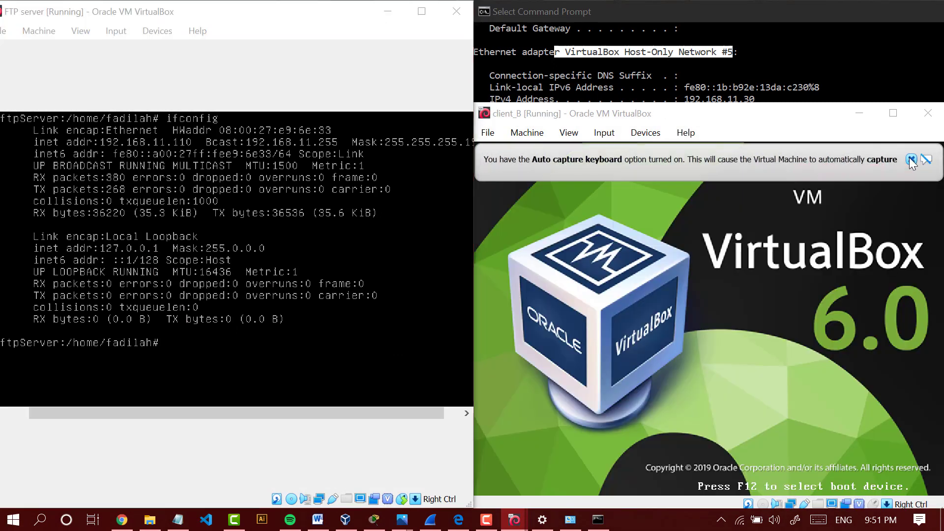
- Arrange the FTP server and client_B virtual machine windows side by side, keeping the Command Prompt visible above client_B
{"action": "left_click", "coordinate": [911, 159]}
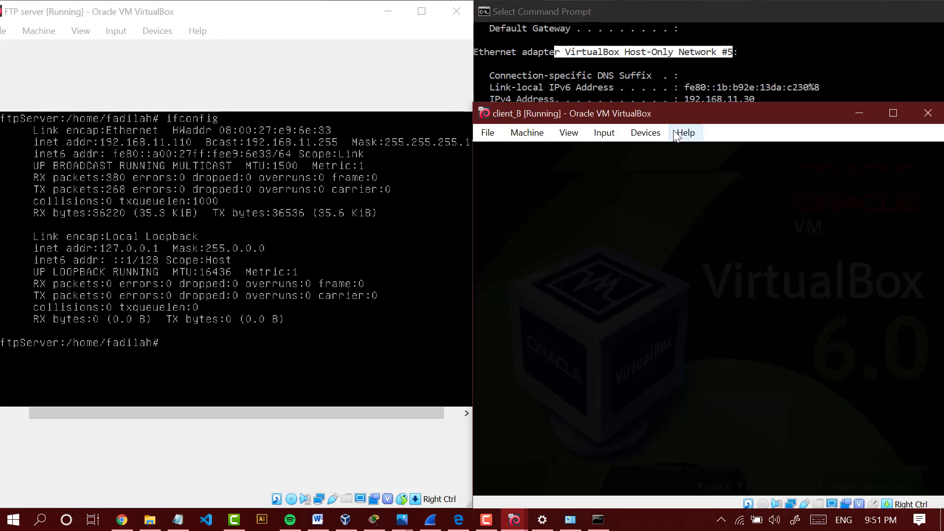
{"action": "left_click", "coordinate": [650, 79]}
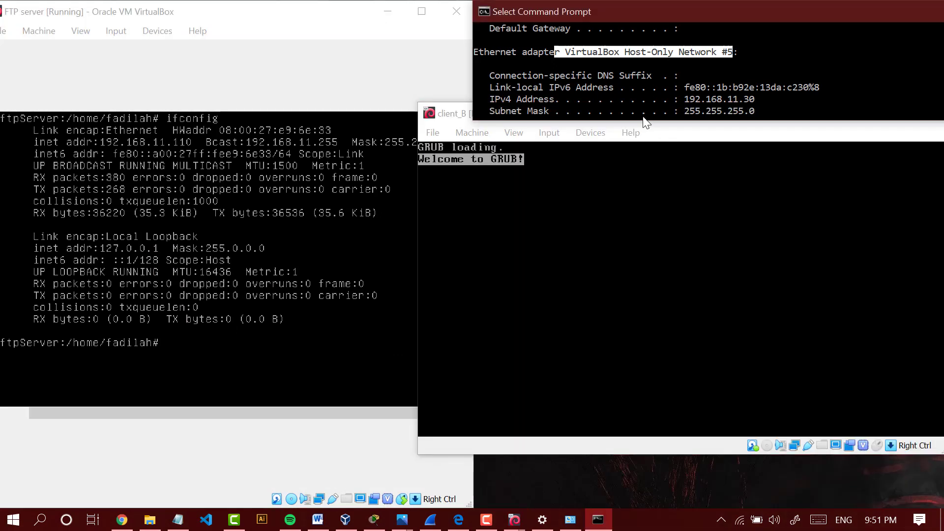
{"action": "left_click", "coordinate": [645, 134]}
{"action": "left_click", "coordinate": [684, 116]}
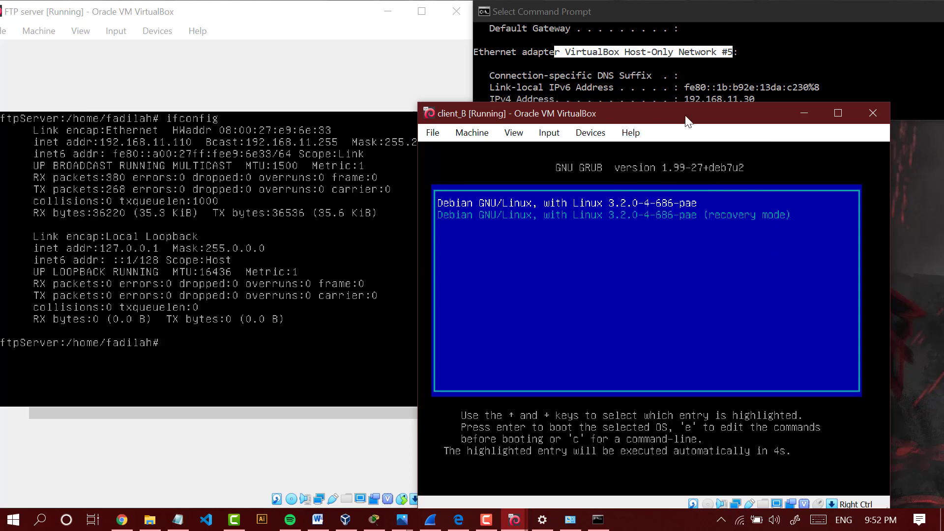
{"action": "left_click_drag", "start_coordinate": [684, 116], "coordinate": [747, 143]}
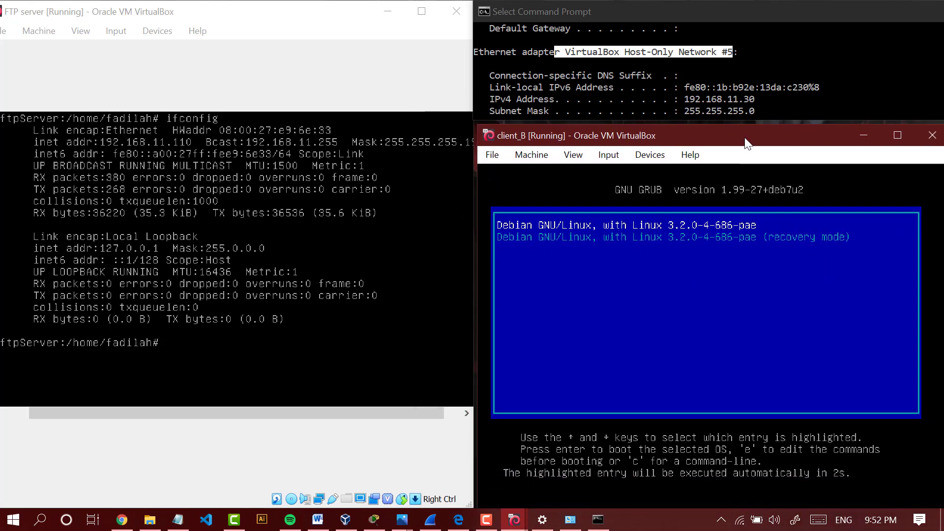
{"action": "left_click_drag", "start_coordinate": [2, 4], "coordinate": [680, 274]}
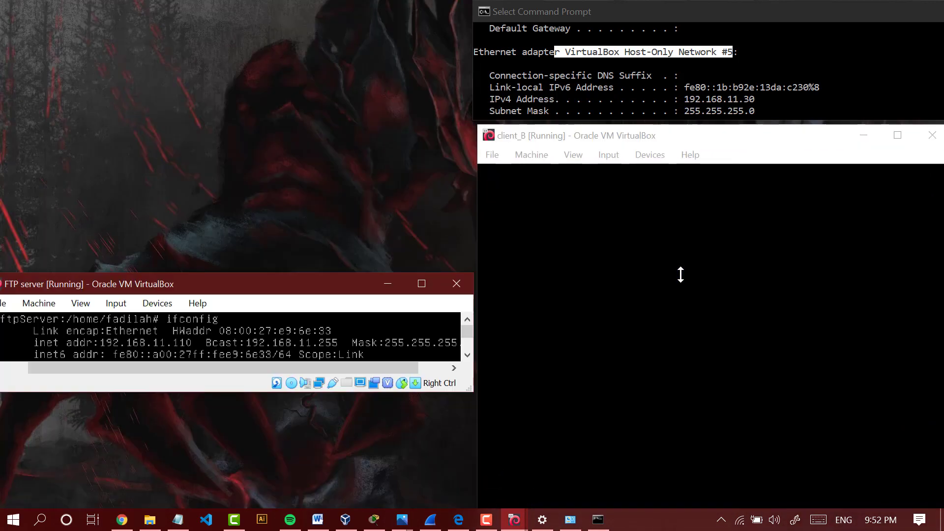
{"action": "left_click_drag", "start_coordinate": [260, 280], "coordinate": [1, 265]}
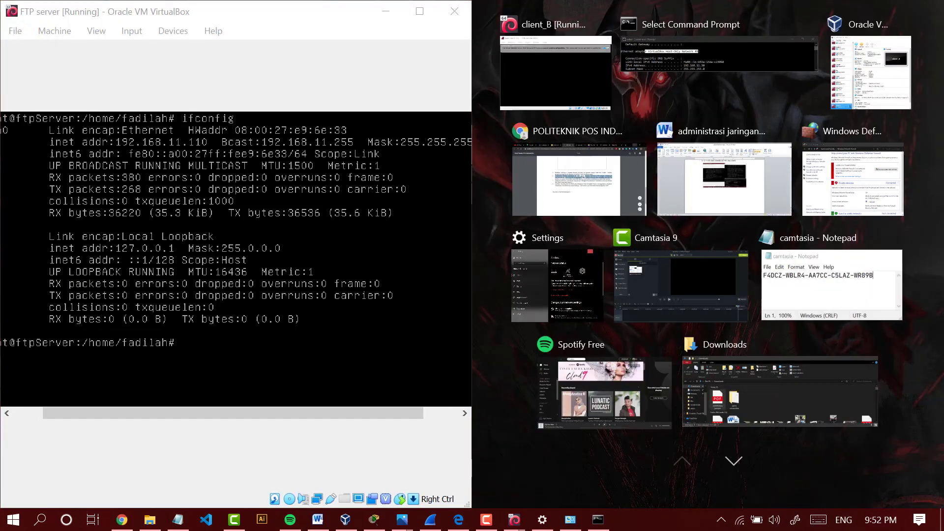
{"action": "left_click", "coordinate": [488, 459]}
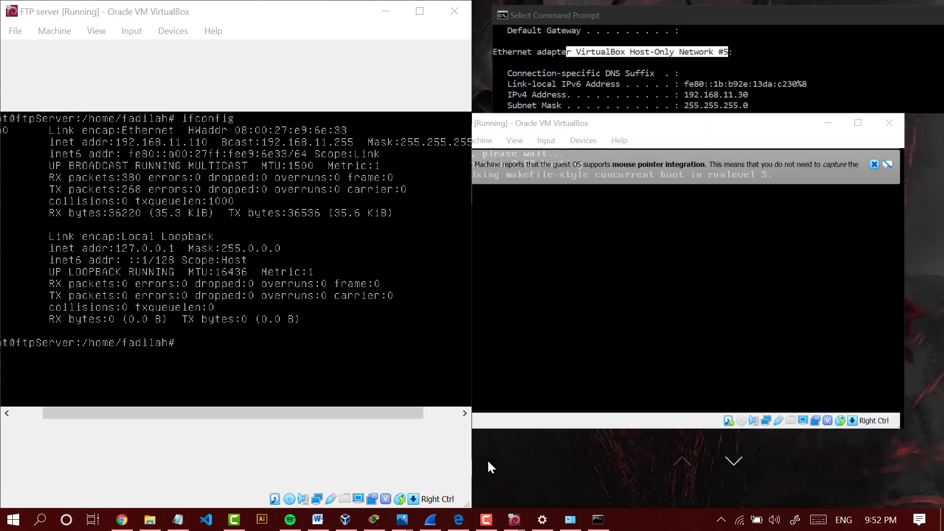
{"action": "left_click_drag", "start_coordinate": [652, 140], "coordinate": [674, 145]}
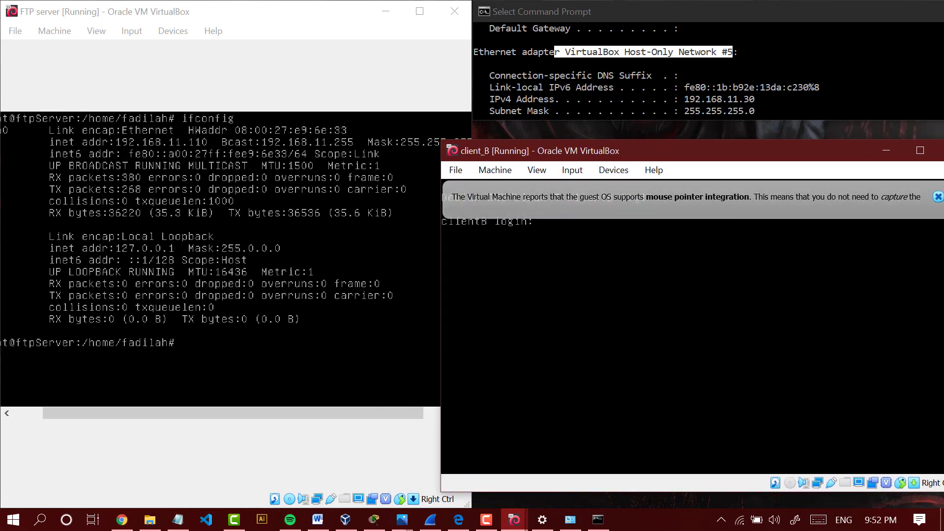
- Log in to client_B with the username and account password, and switch to root with su and the root password
{"action": "type", "text": "fadl"}
{"action": "type", "text": "lah"}
{"action": "key", "text": "Return"}
{"action": "key", "text": "Return"}
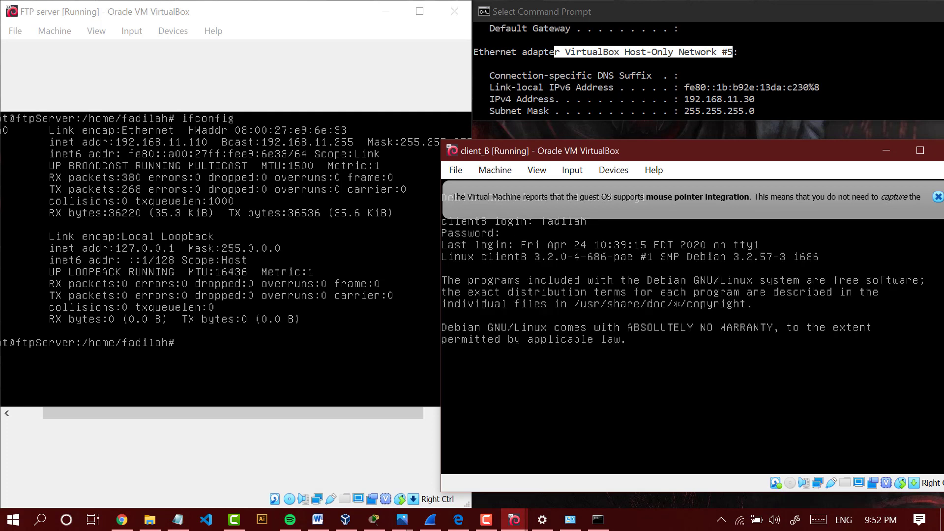
{"action": "type", "text": "su"}
{"action": "key", "text": "Return"}
{"action": "key", "text": "Return"}
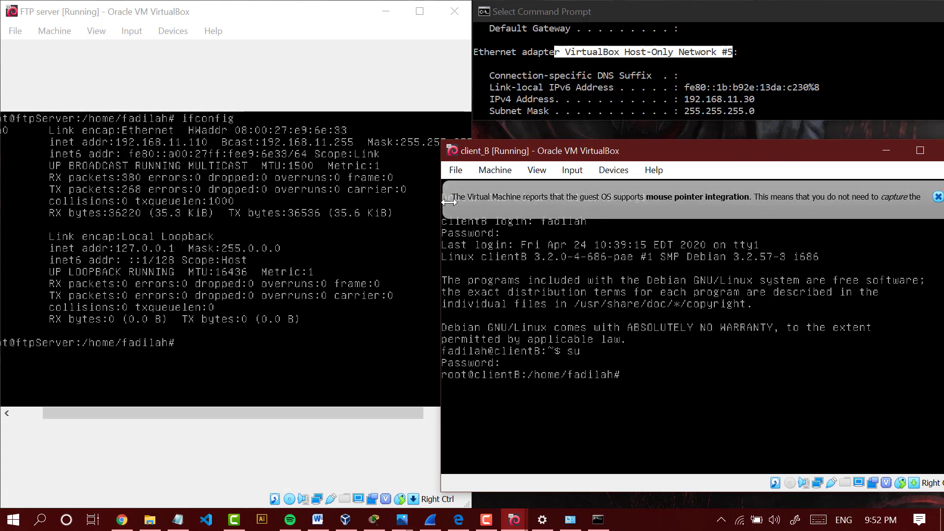
- Move and resize the client_B window to fit beside the FTP server window without overlapping it
{"action": "left_click_drag", "start_coordinate": [449, 202], "coordinate": [473, 203]}
{"action": "left_click_drag", "start_coordinate": [606, 150], "coordinate": [586, 146]}
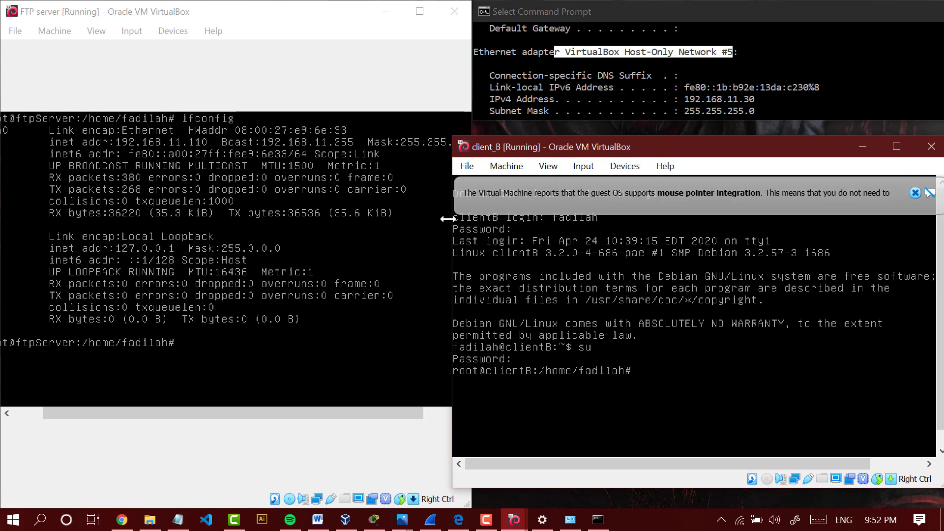
{"action": "left_click_drag", "start_coordinate": [448, 219], "coordinate": [472, 219]}
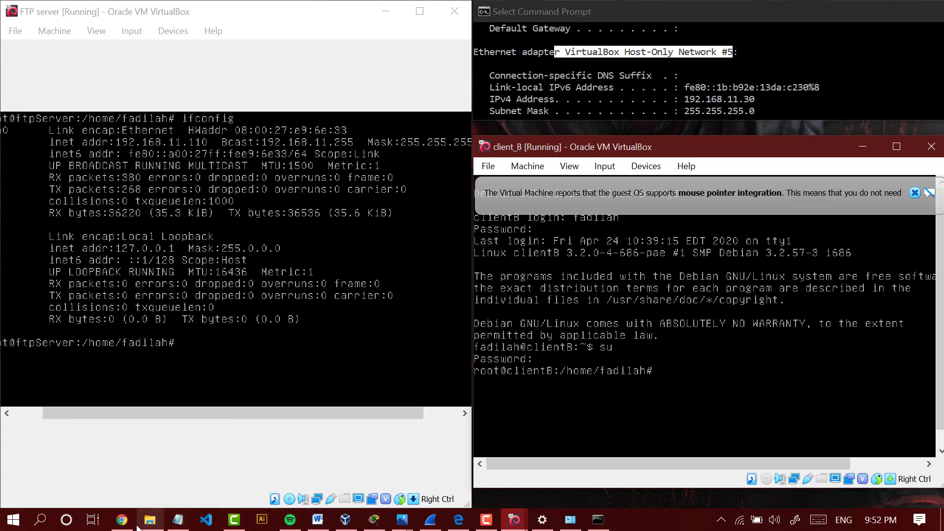
- Switch to the exam PDF in Chrome, examine question 3 about the connection test, and minimize the browser
{"action": "left_click", "coordinate": [122, 520]}
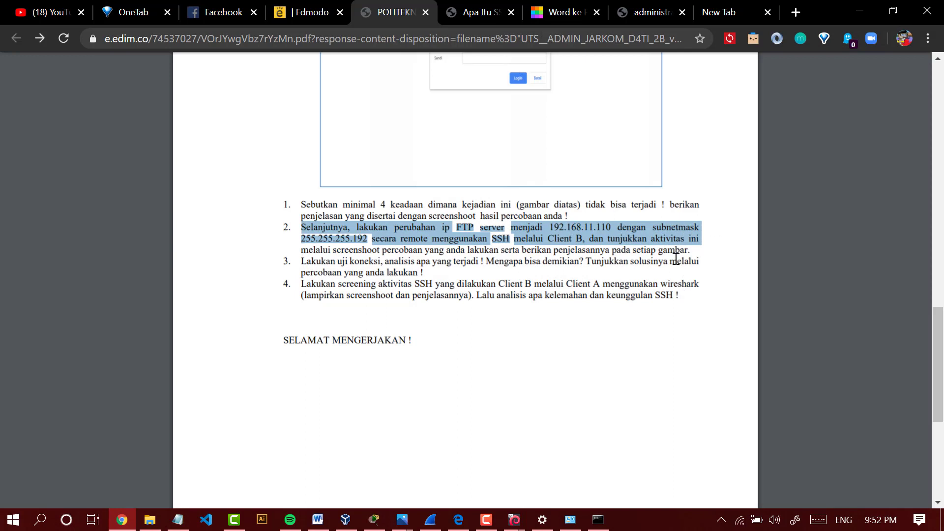
{"action": "left_click_drag", "start_coordinate": [691, 251], "coordinate": [441, 274]}
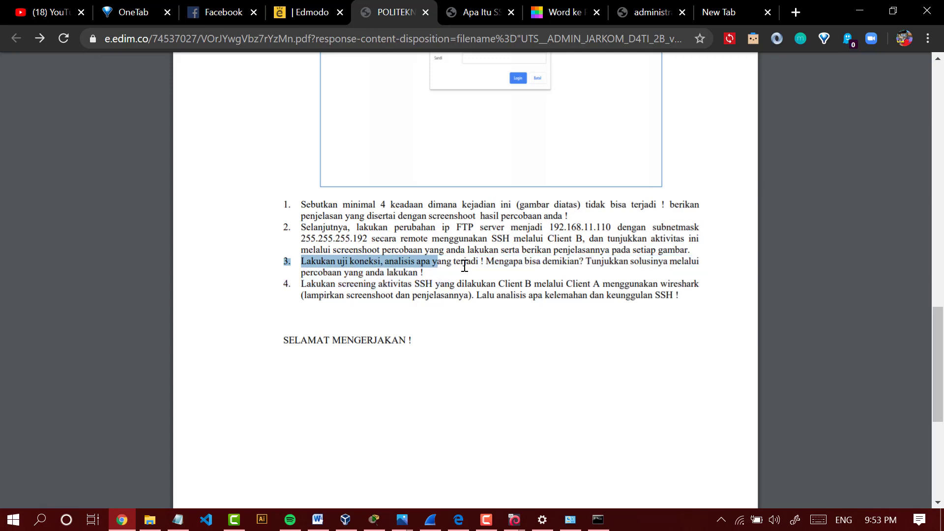
{"action": "left_click", "coordinate": [603, 260]}
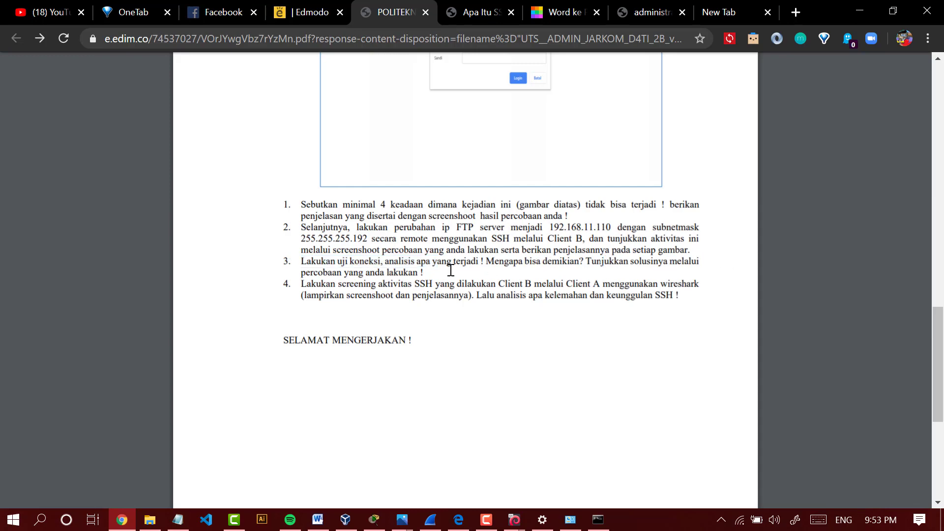
{"action": "left_click", "coordinate": [859, 11]}
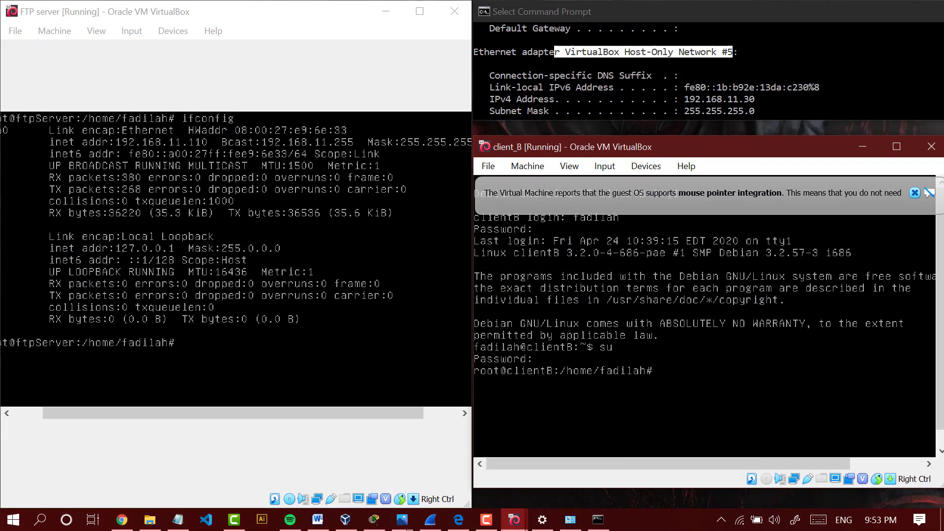
- Lower the client_B window slightly and ping the FTP server at 192.168.11.110 from client_B's root terminal
{"action": "left_click", "coordinate": [161, 16]}
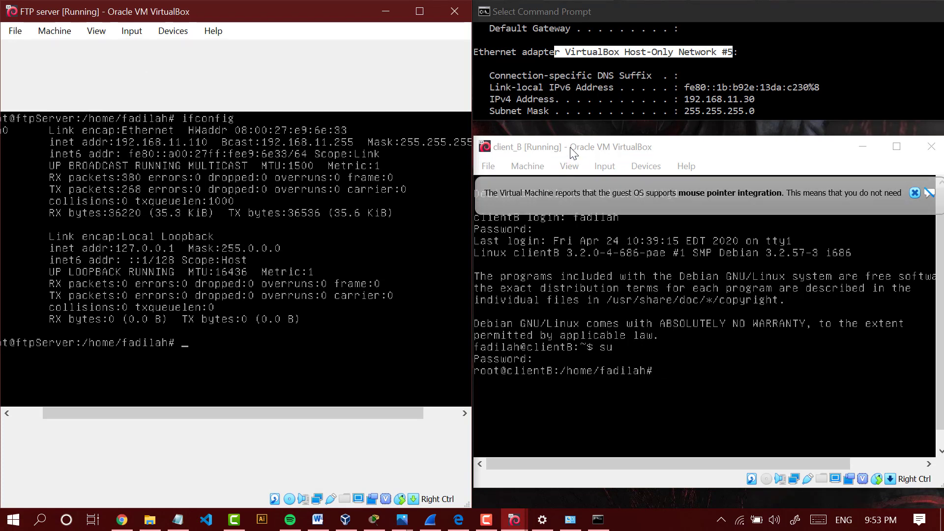
{"action": "left_click_drag", "start_coordinate": [571, 147], "coordinate": [568, 163]}
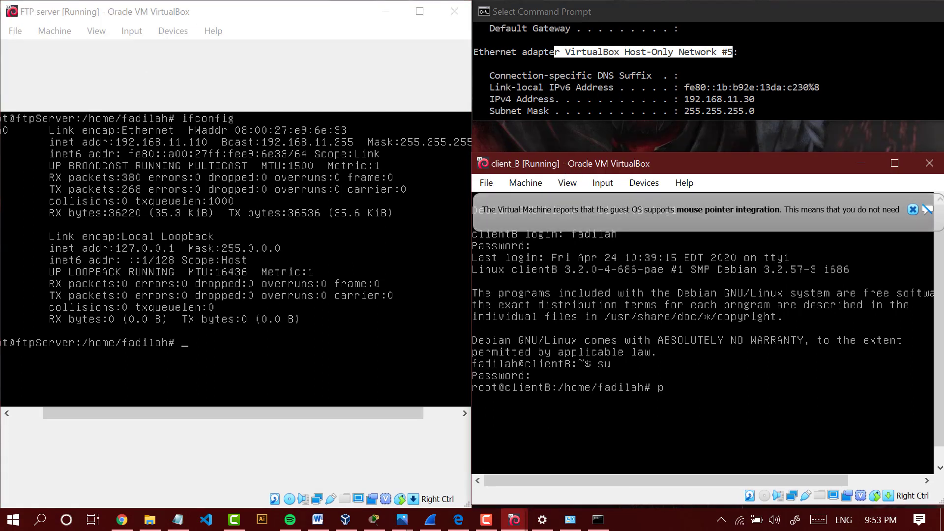
{"action": "type", "text": "192.168.11.110"}
{"action": "key", "text": "Return"}
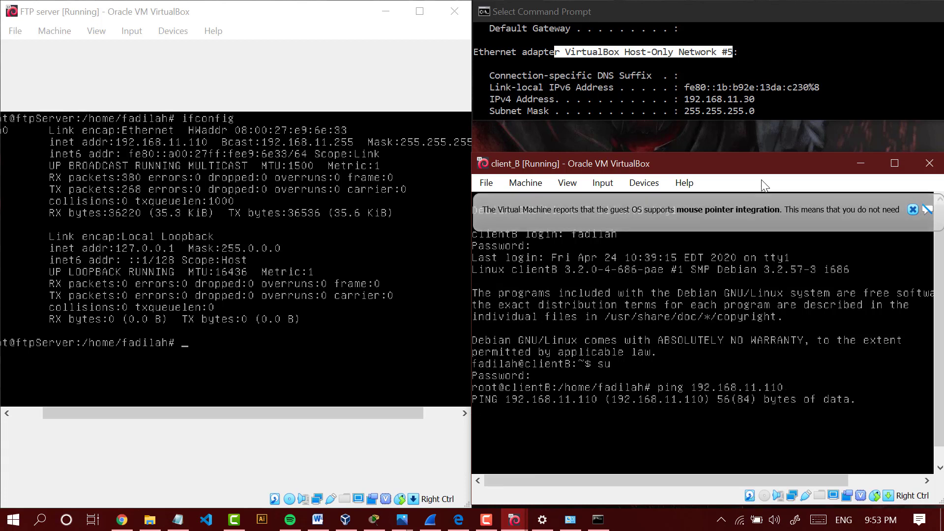
- Ping 192.168.11.110 from the Windows Command Prompt, and stop the ping
{"action": "left_click", "coordinate": [730, 78]}
{"action": "key", "text": "Escape"}
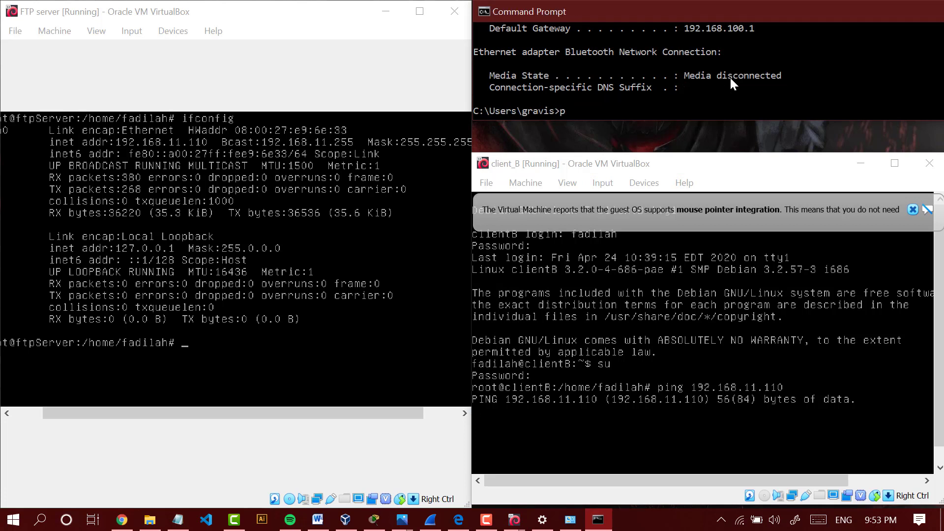
{"action": "type", "text": "ping 192.168.11.110"}
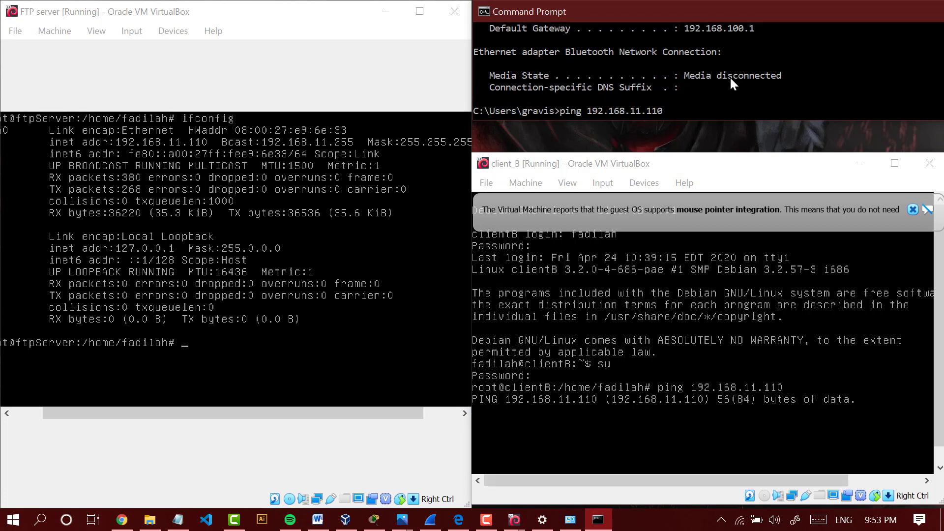
{"action": "key", "text": "Return"}
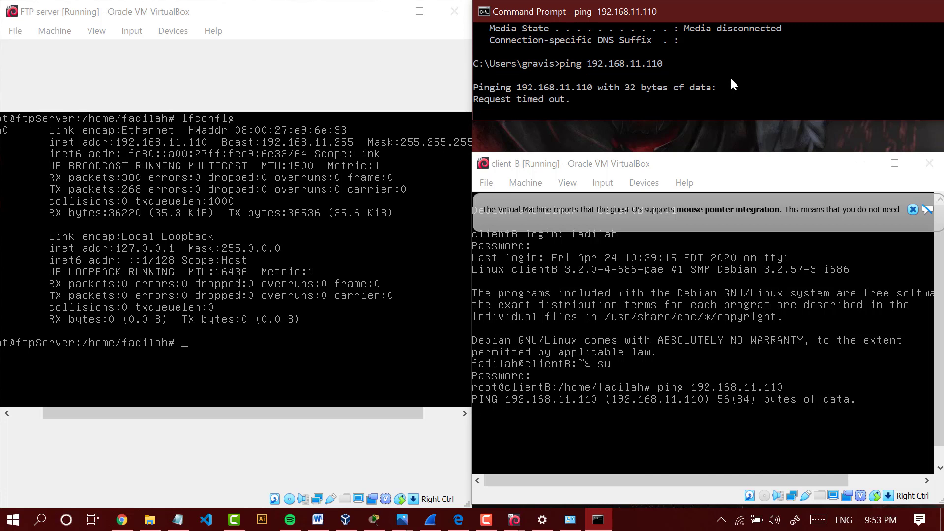
{"action": "key", "text": "ctrl+c"}
- Ping Client B at 192.168.11.40 from the Windows Command Prompt, and stop the ping
{"action": "key", "text": "Up"}
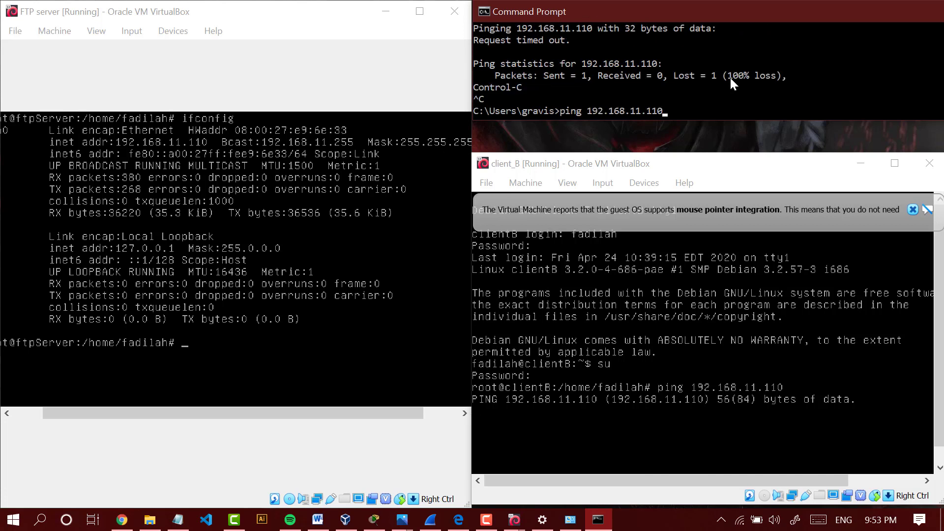
{"action": "key", "text": "BackSpace"}
{"action": "key", "text": "BackSpace"}
{"action": "key", "text": "BackSpace"}
{"action": "type", "text": "40"}
{"action": "key", "text": "Return"}
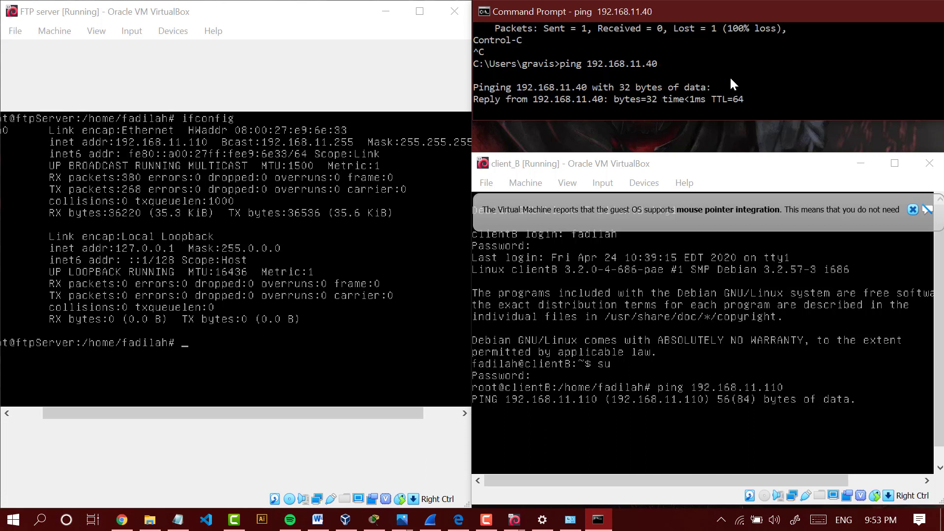
{"action": "key", "text": "ctrl+c"}
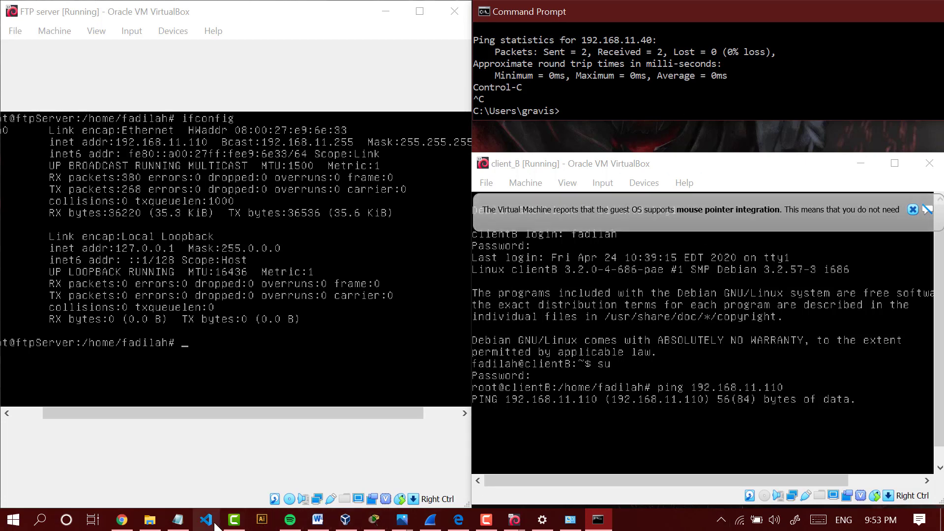
- Capture the exam PDF's network topology diagram from Chrome as a screenshot and open Paint in a maximized window
{"action": "left_click", "coordinate": [121, 519]}
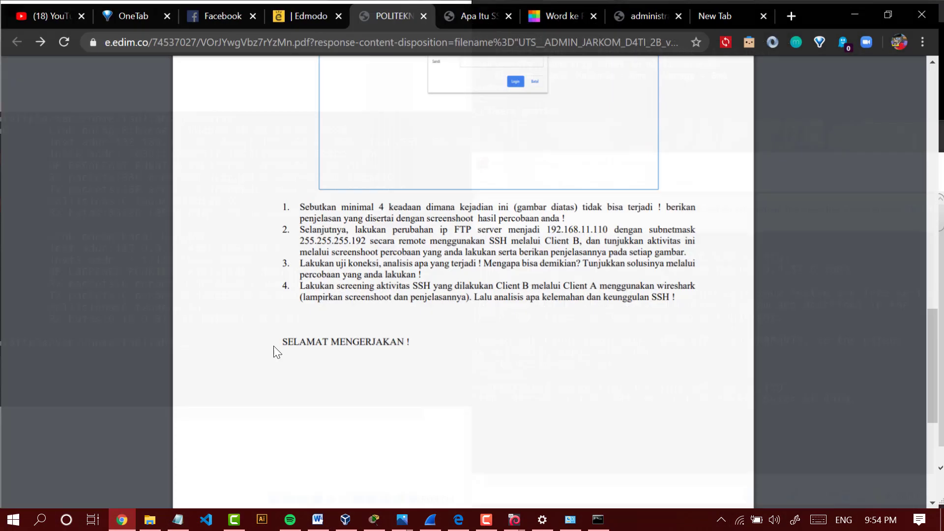
{"action": "scroll", "coordinate": [399, 243], "scroll_direction": "up", "scroll_amount": 14}
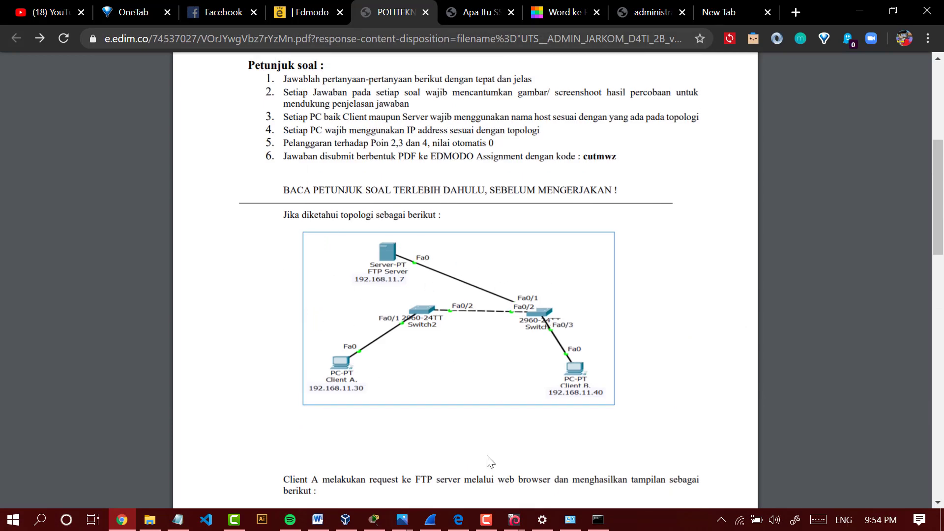
{"action": "key", "text": "super"}
{"action": "type", "text": "paint"}
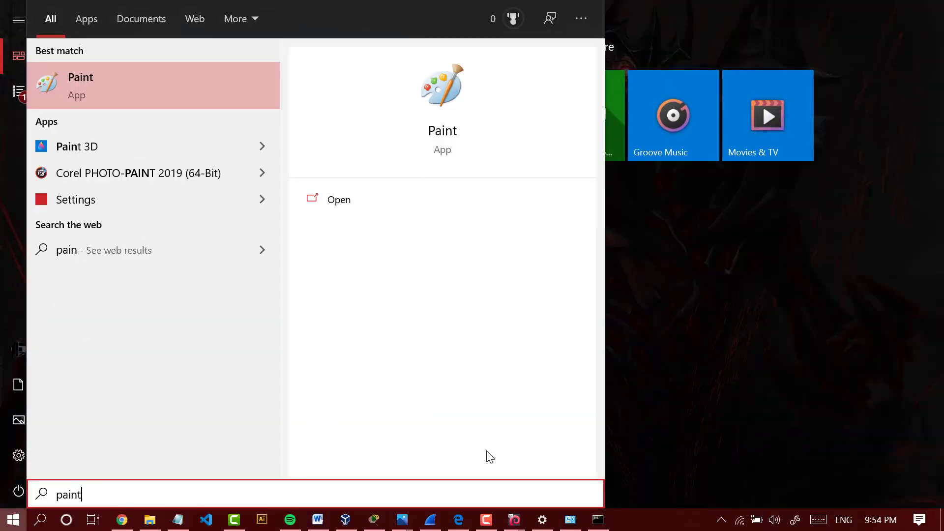
{"action": "key", "text": "Return"}
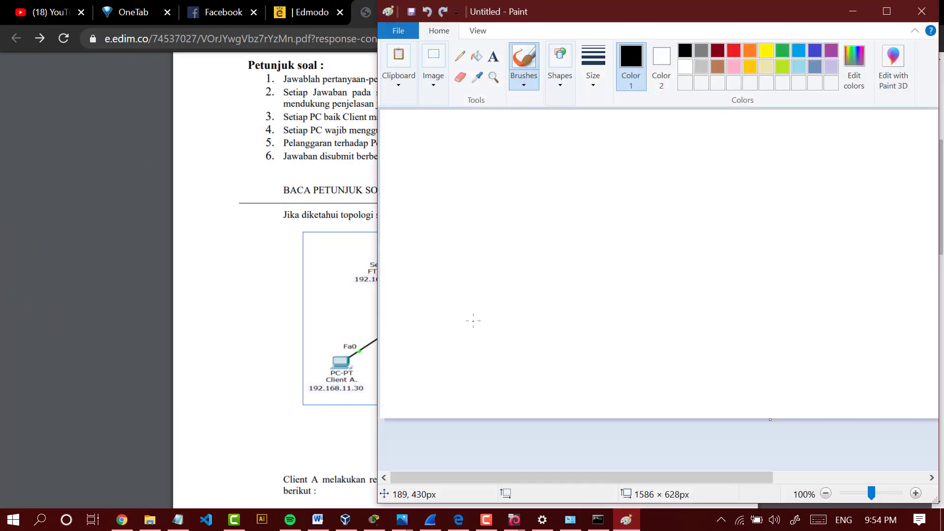
{"action": "left_click", "coordinate": [886, 12]}
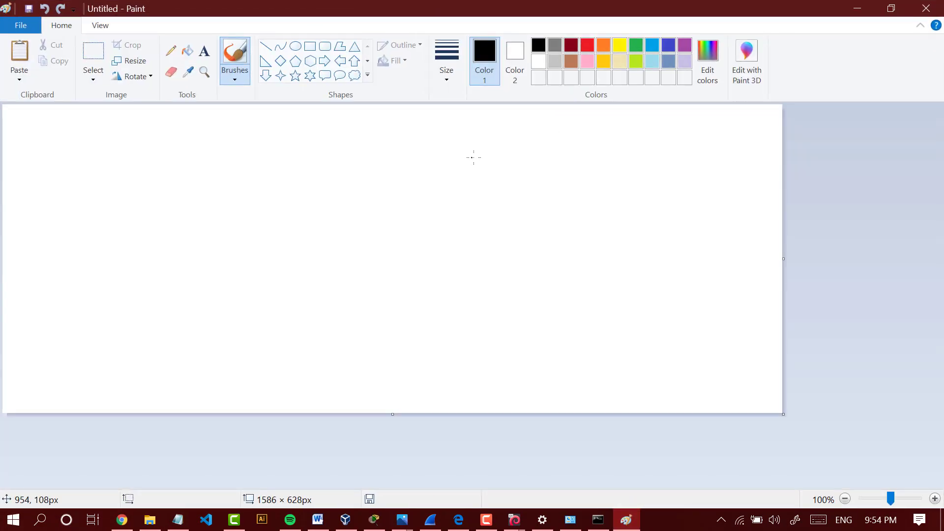
- Paste the topology screenshot onto the Paint canvas, move it up and to the left, and enlarge it to 2217 × 1283 px
{"action": "key", "text": "ctrl+v"}
{"action": "scroll", "coordinate": [545, 312], "scroll_direction": "down", "scroll_amount": 3}
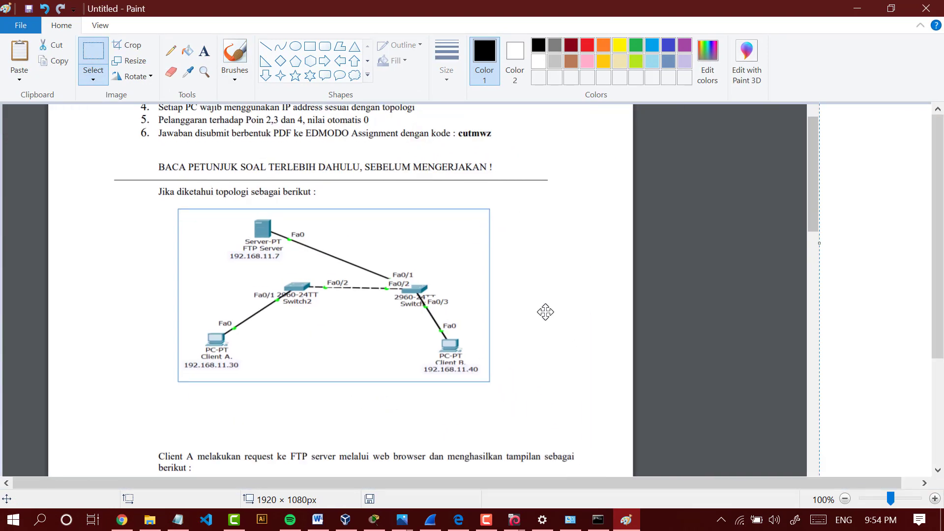
{"action": "left_click_drag", "start_coordinate": [545, 312], "coordinate": [451, 234]}
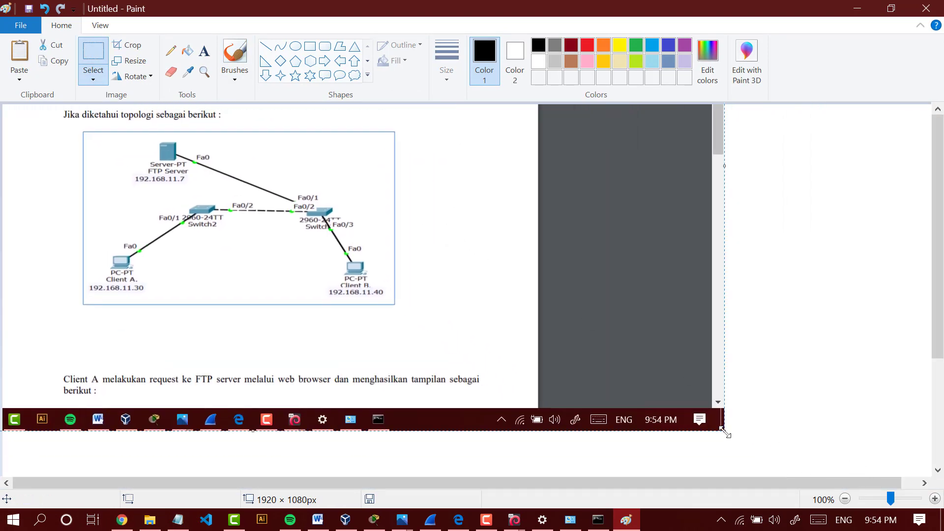
{"action": "left_click_drag", "start_coordinate": [725, 433], "coordinate": [870, 530]}
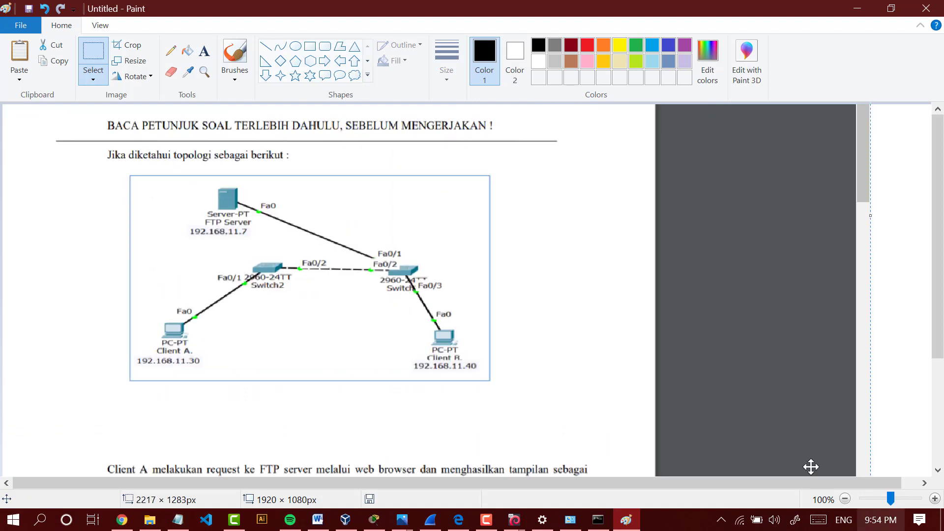